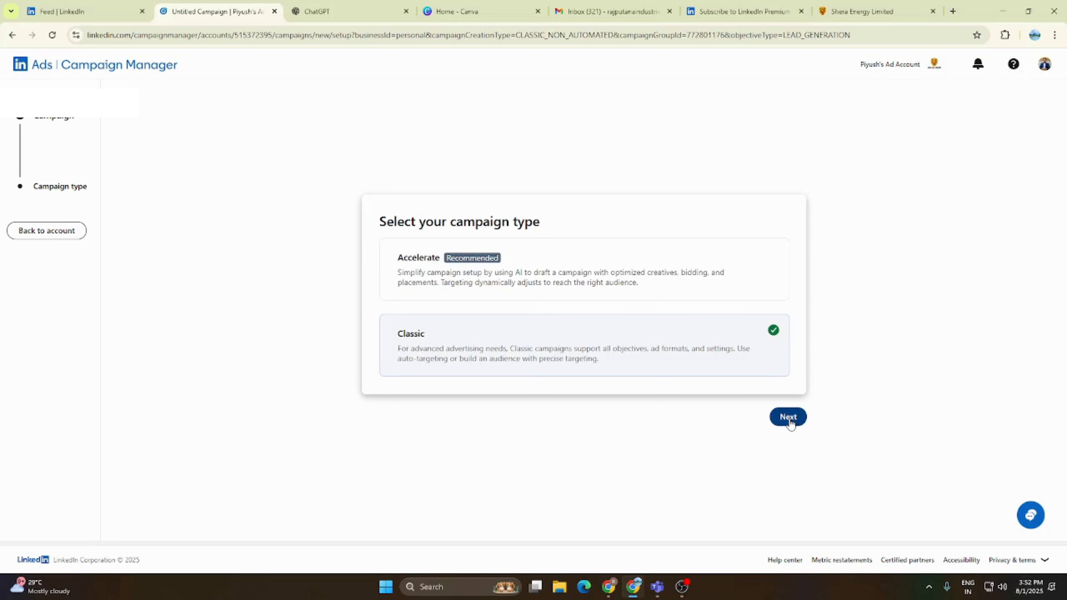
- Proceed with a Classic campaign in the Paper Covered & Bunched Copper Conductors group and open its campaign details
click(788, 417)
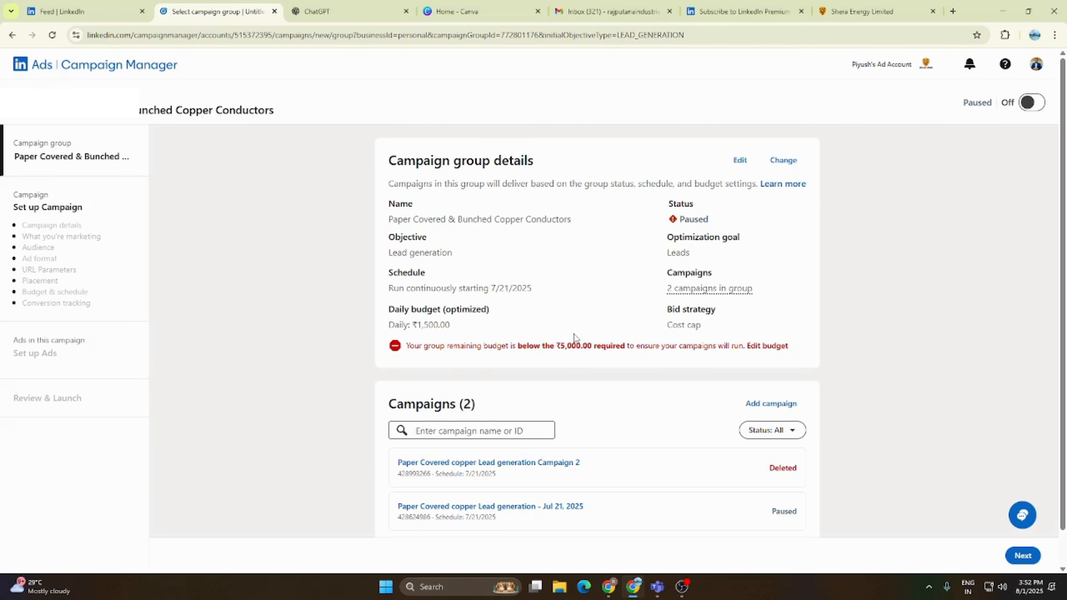
scroll(466, 362, down, 1)
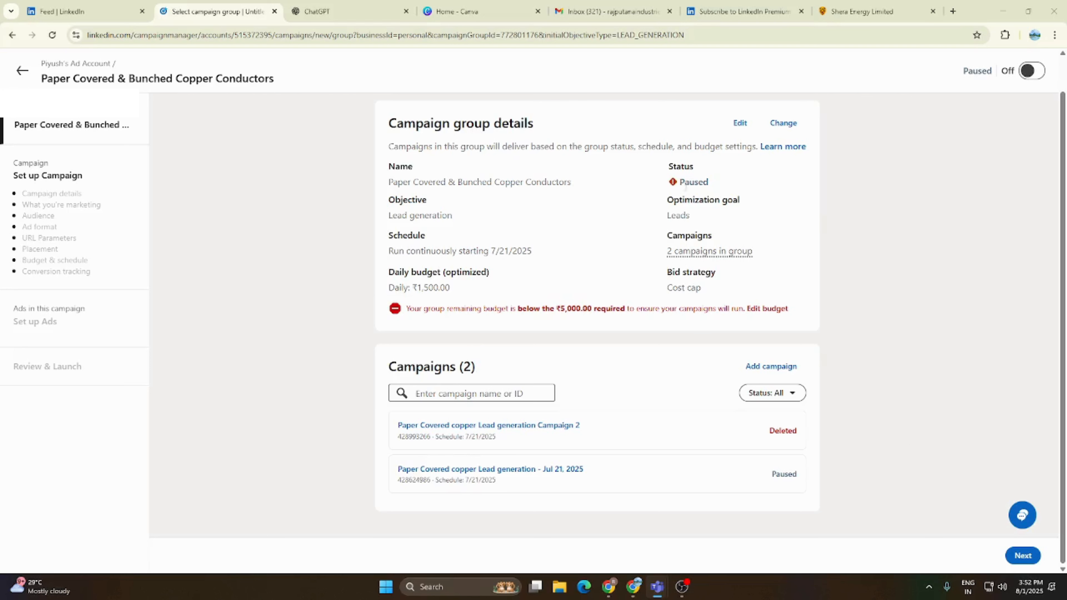
click(1037, 559)
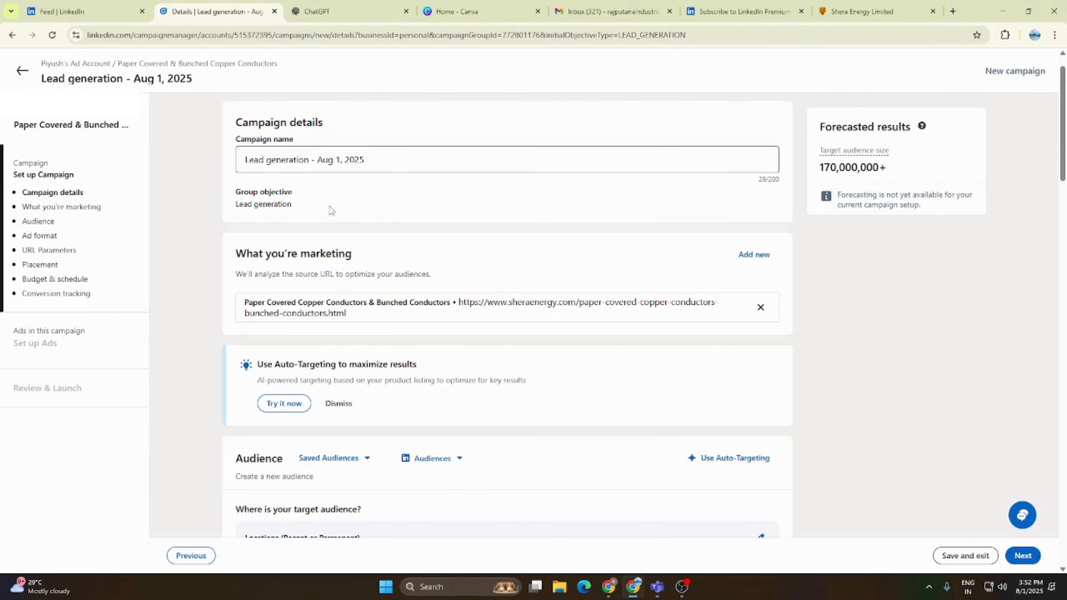
click(389, 155)
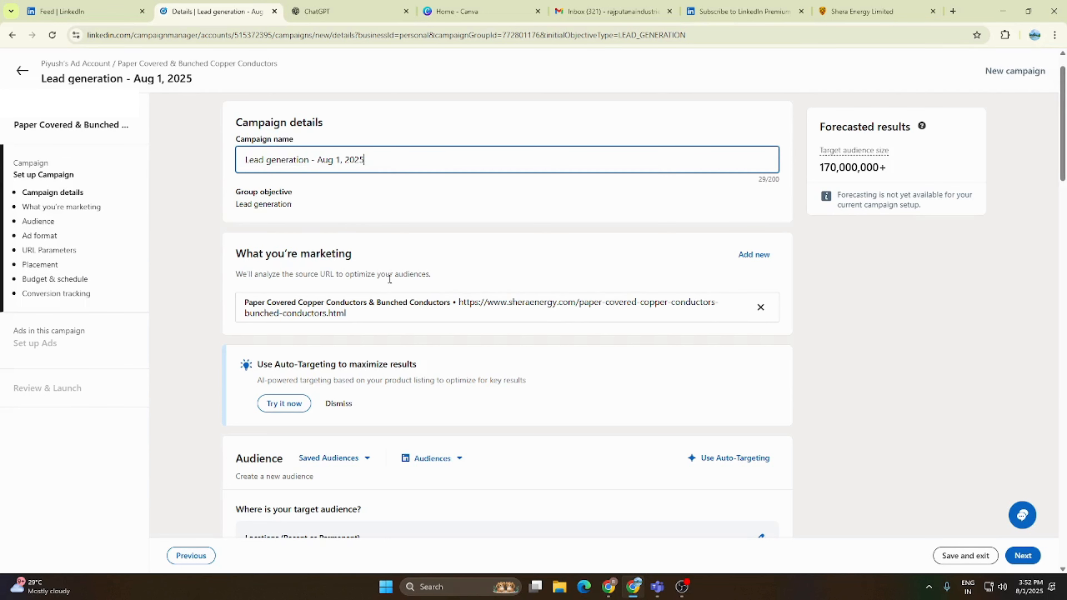
- Edit the audience locations and remove India from the targeting
scroll(394, 301, down, 6)
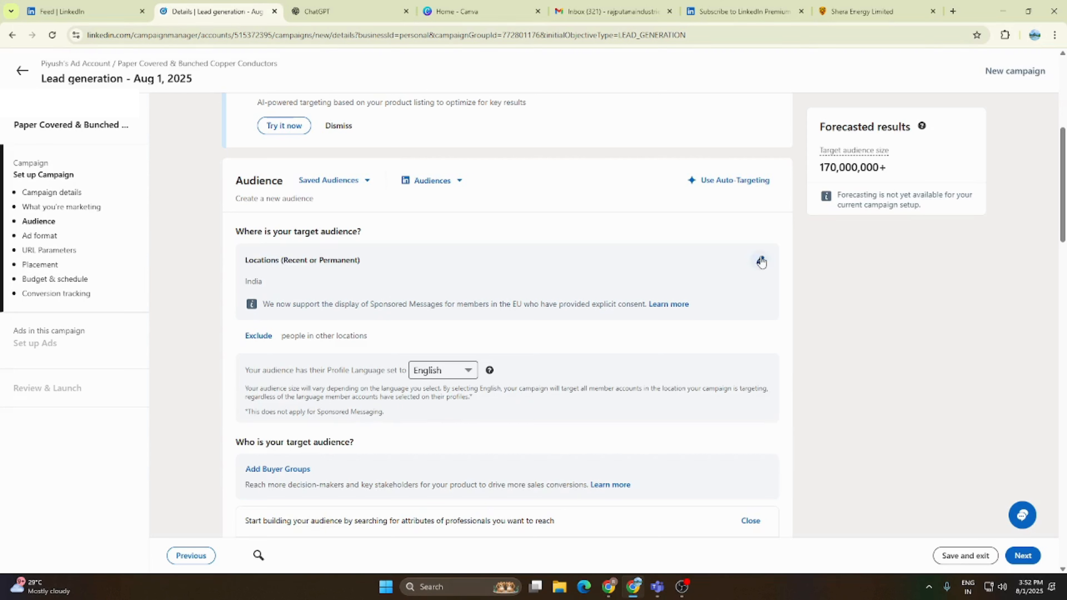
click(761, 260)
click(284, 289)
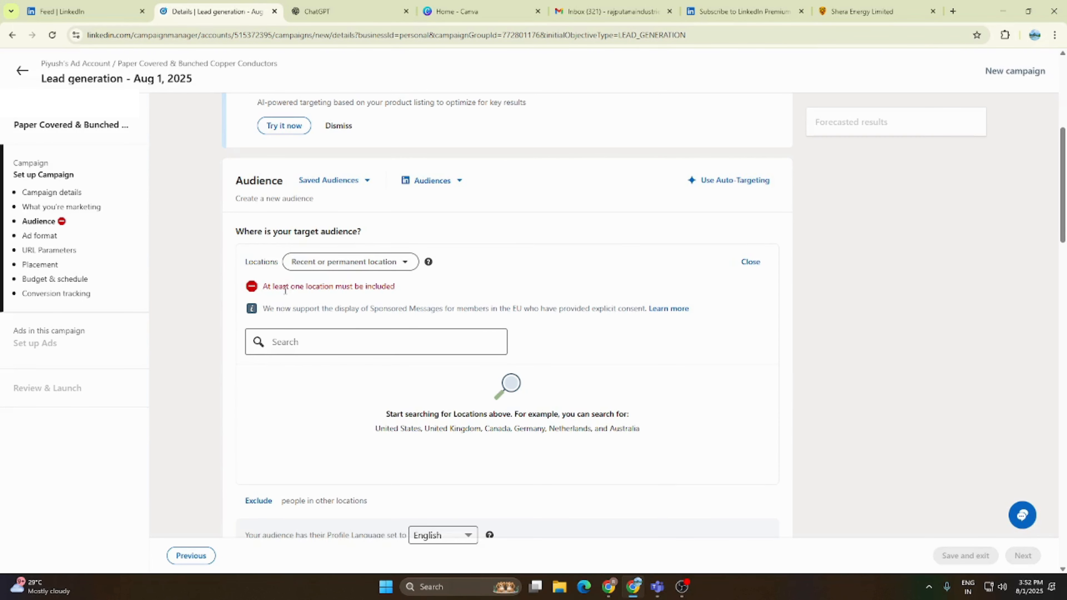
click(285, 347)
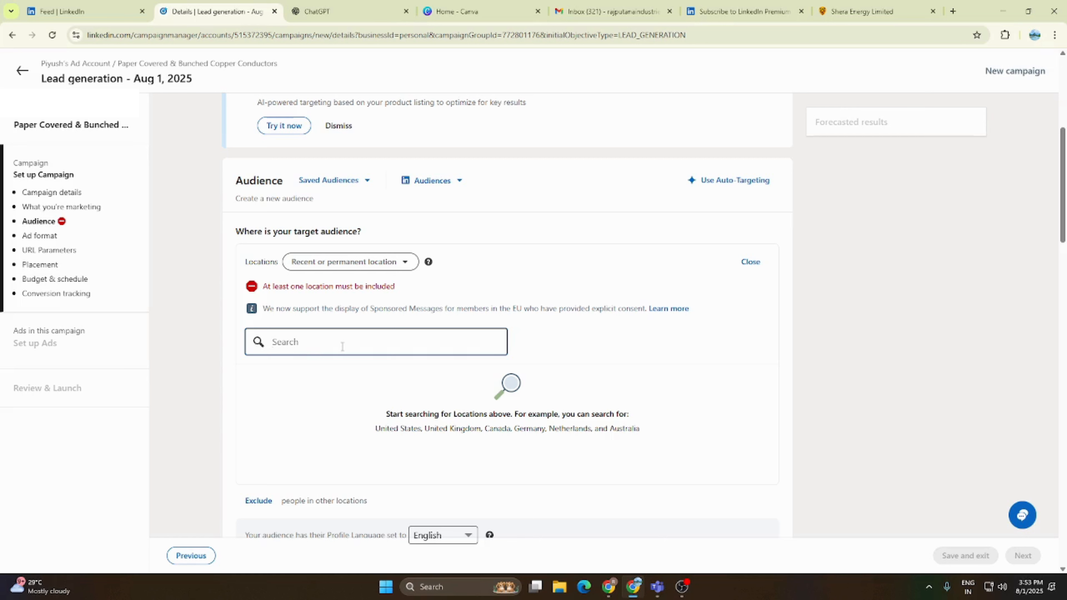
text(uad)
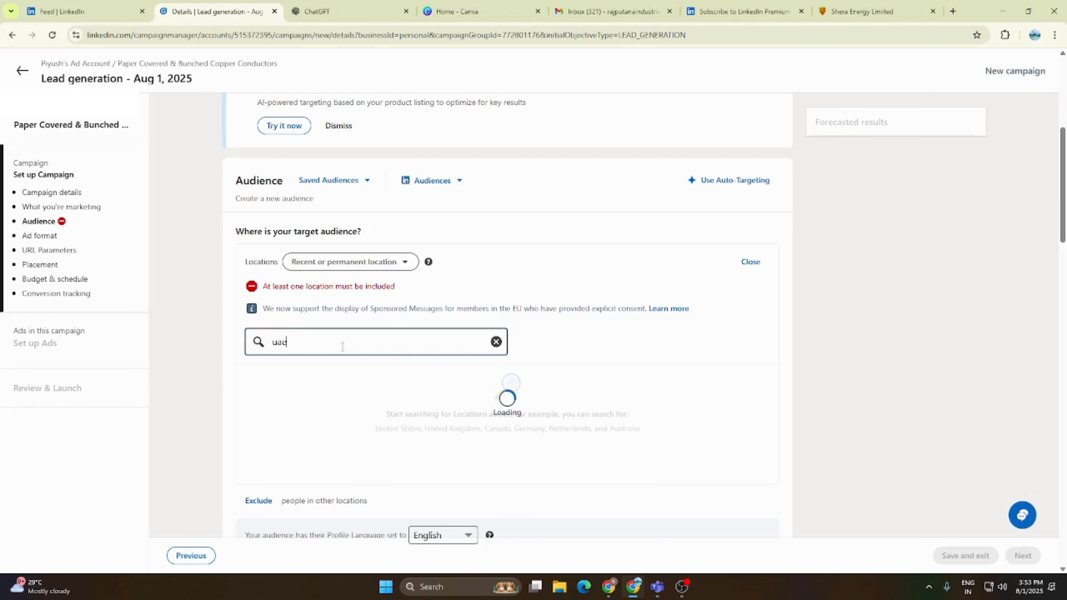
key(BackSpace)
key(BackSpace)
key(BackSpace)
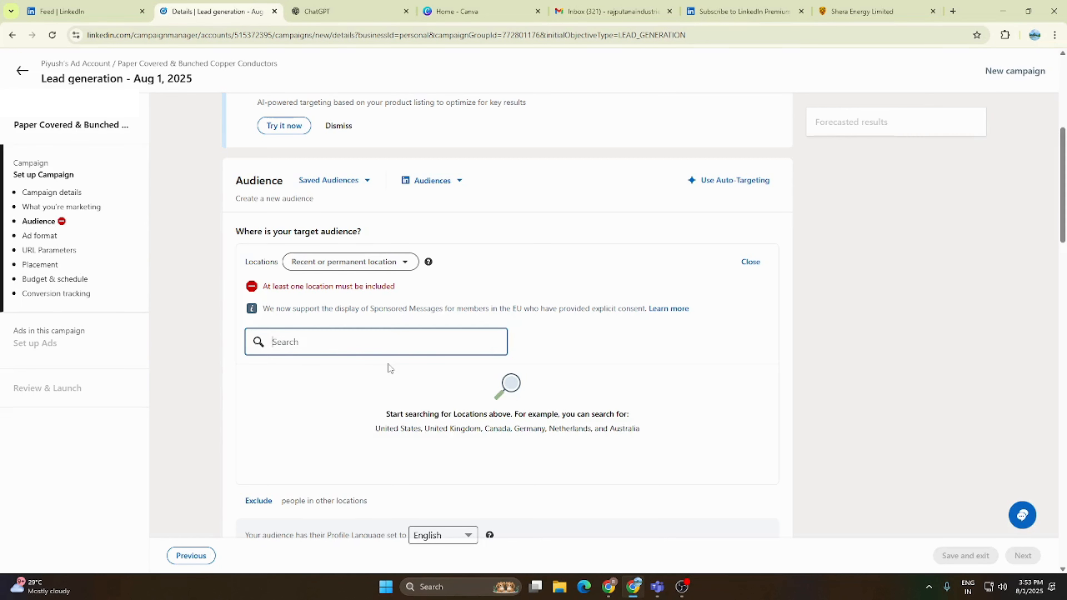
- Add Kenya and Oman to the audience's target locations
text(Ke)
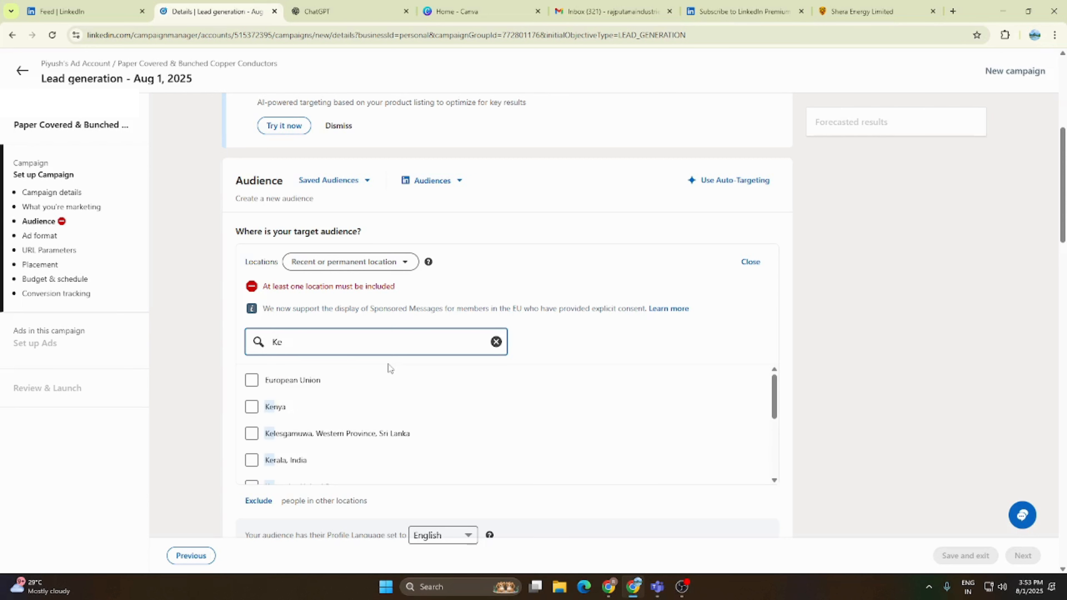
click(252, 407)
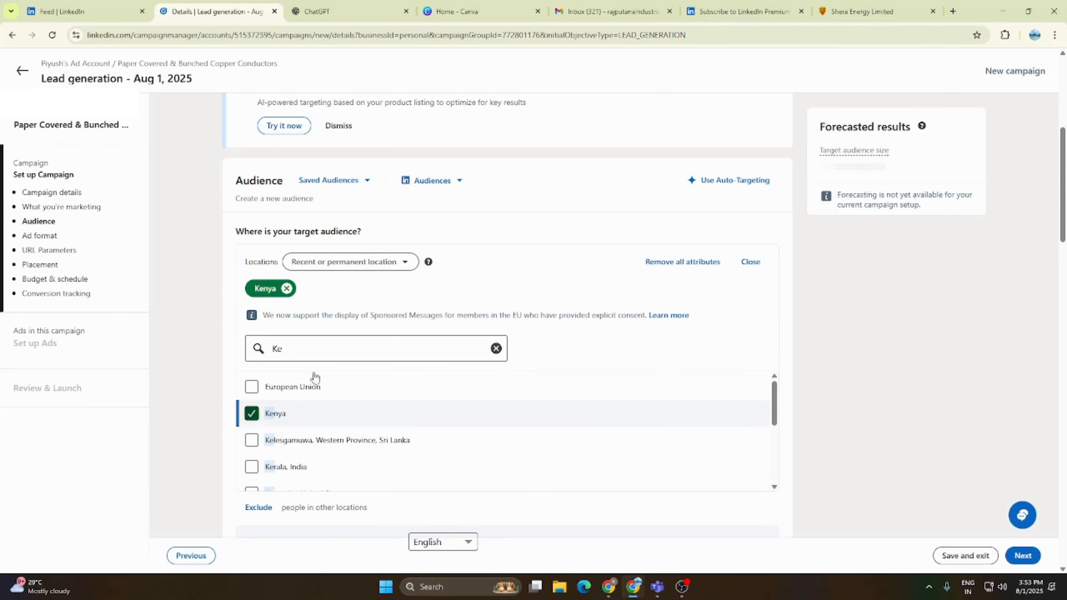
key(BackSpace)
key(BackSpace)
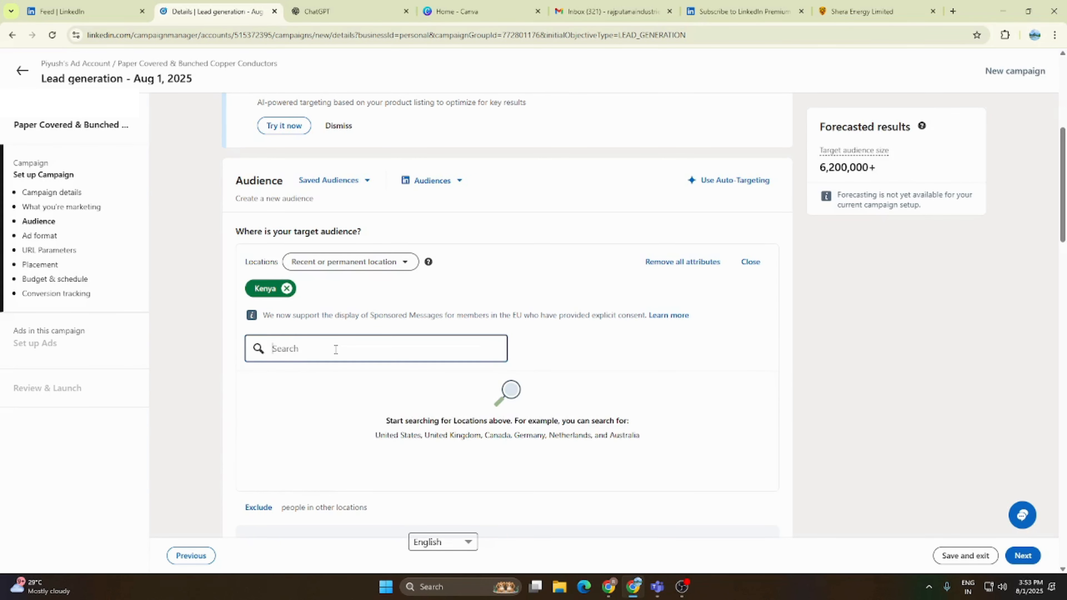
text(oman)
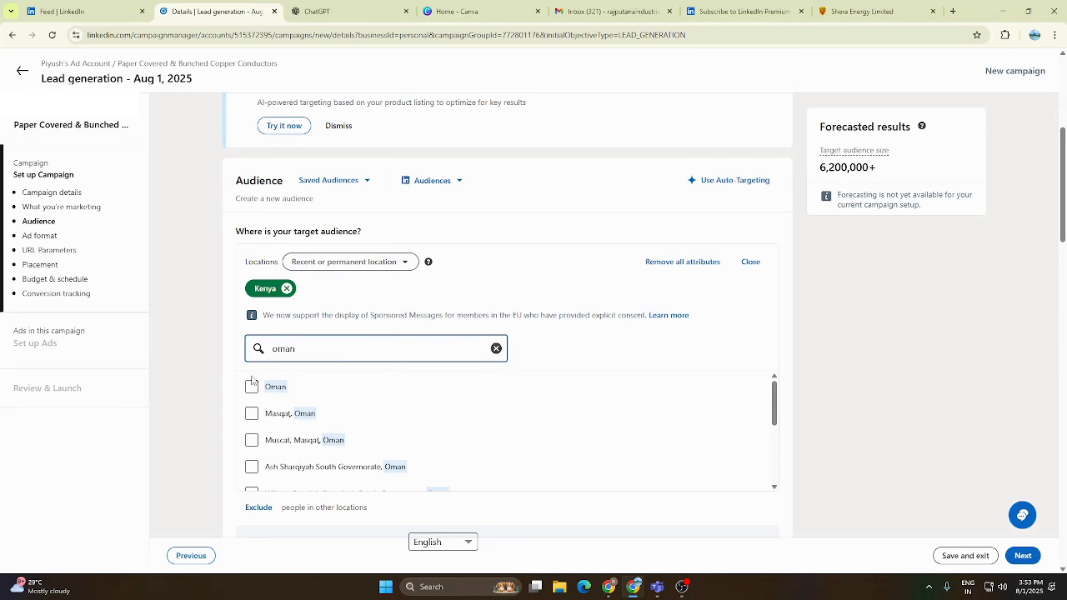
click(252, 386)
- Search the locations for "tu" and add Türkiye to the target audience
click(335, 349)
key(BackSpace)
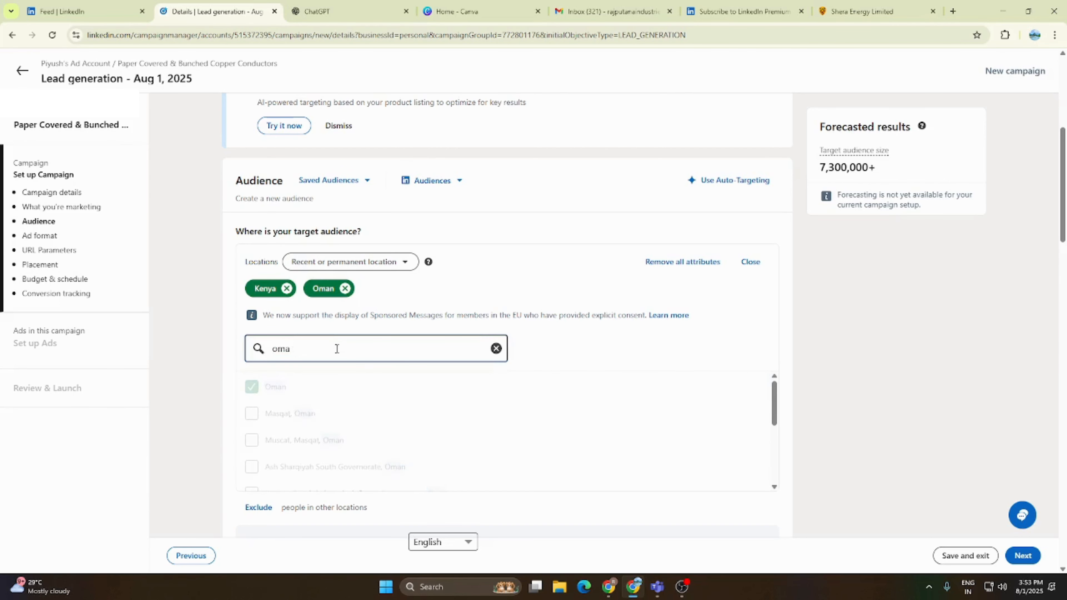
key(BackSpace)
text(tu)
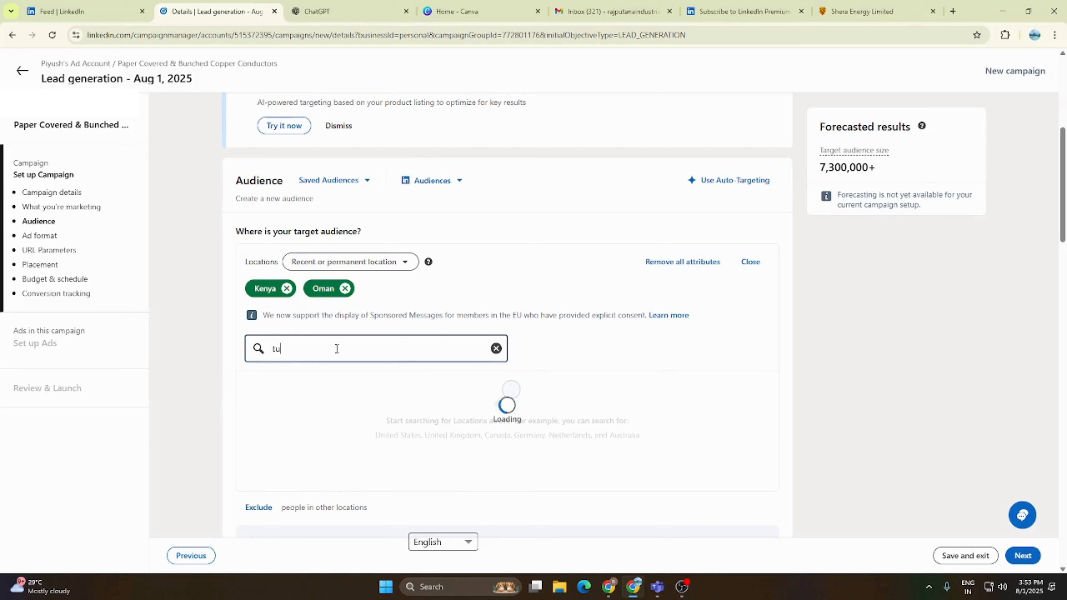
click(251, 388)
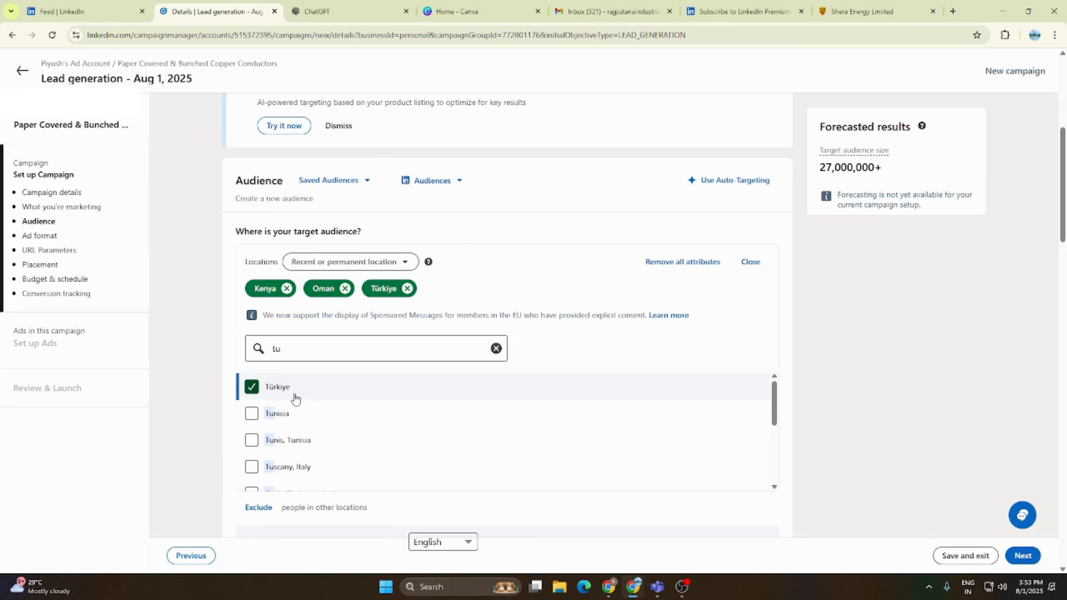
- Replace the country-wide Türkiye location with Istanbul, Türkiye
scroll(296, 398, down, 3)
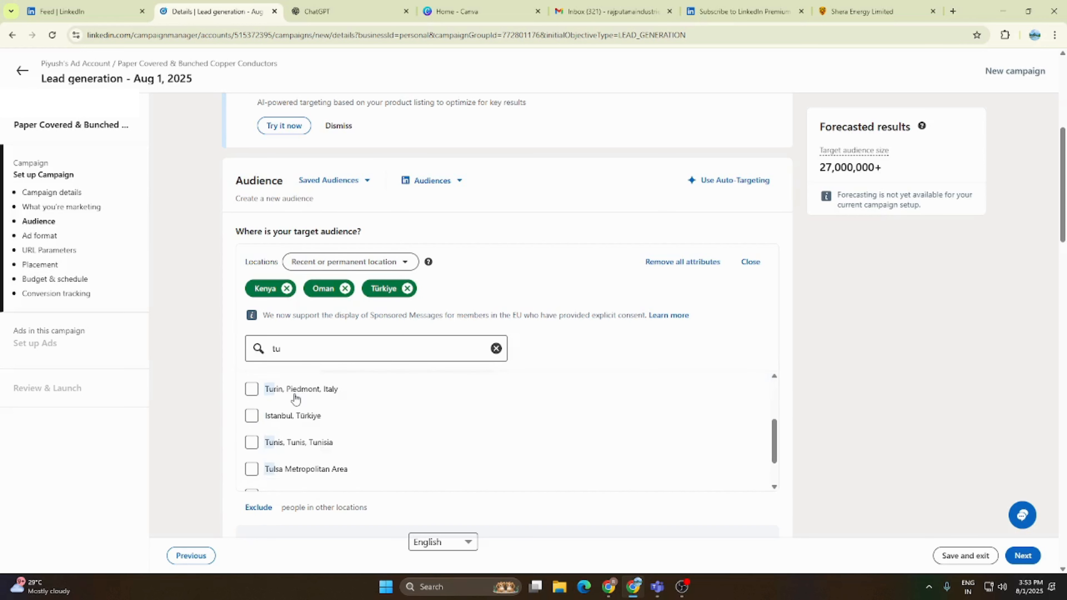
click(252, 409)
scroll(255, 404, up, 3)
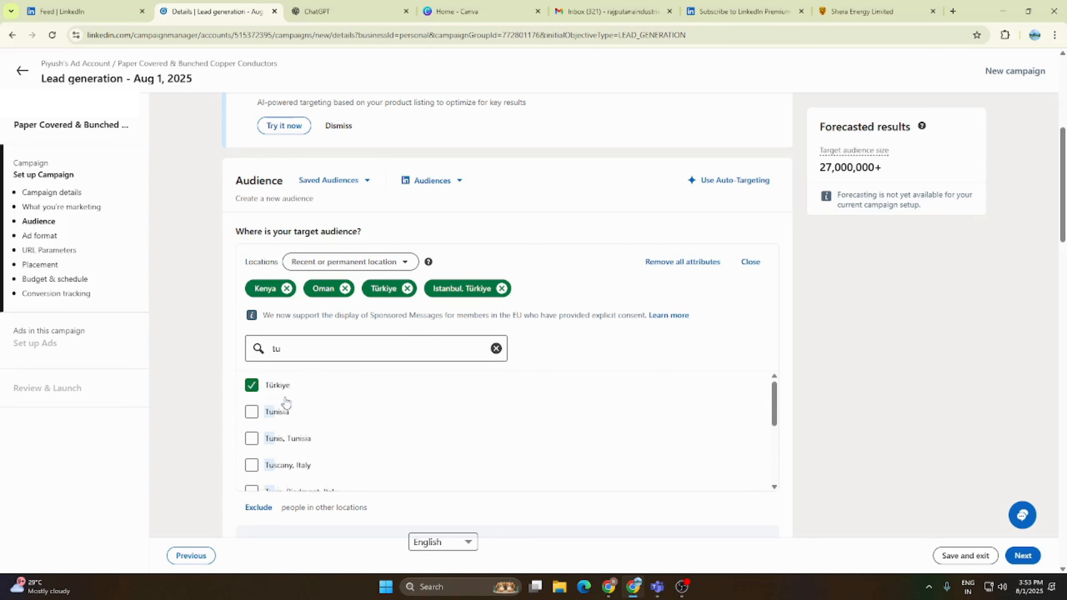
click(252, 388)
scroll(273, 415, down, 3)
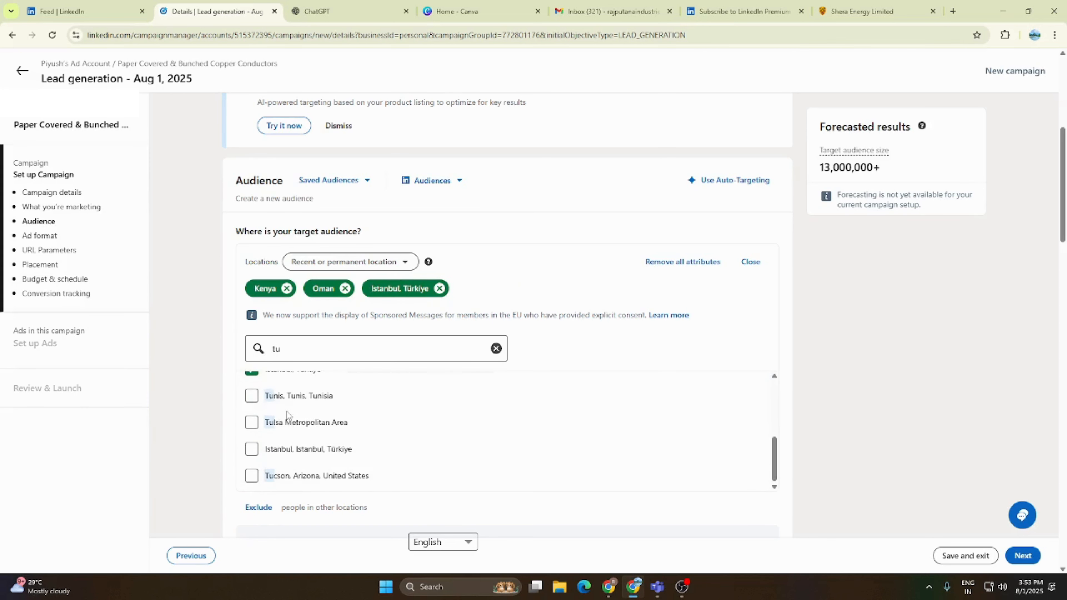
- Search the locations for "United" and add United Arab Emirates to the target audience
click(313, 347)
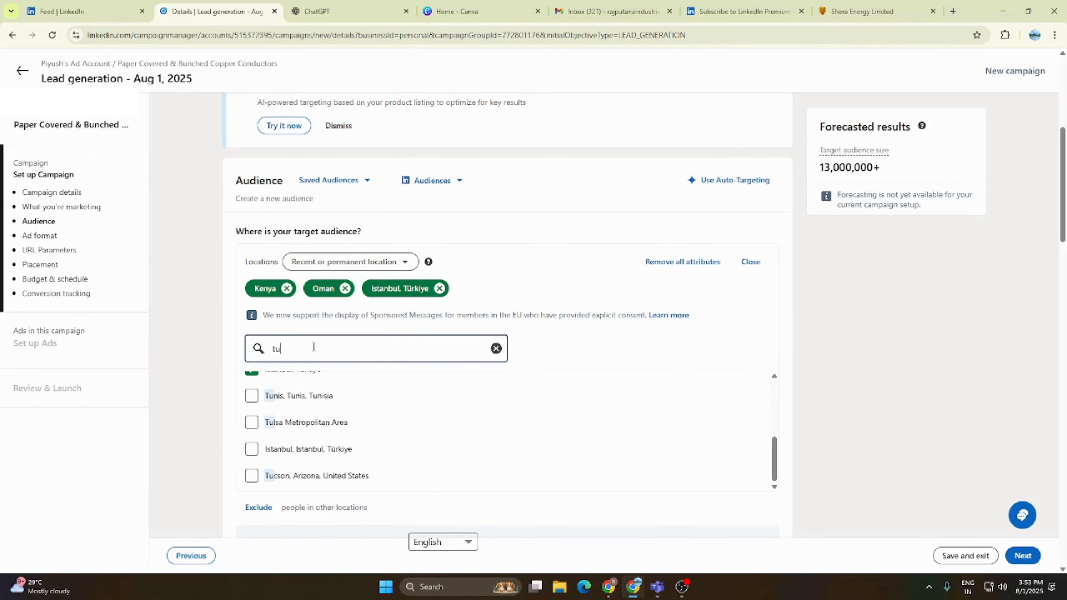
key(BackSpace)
key(BackSpace)
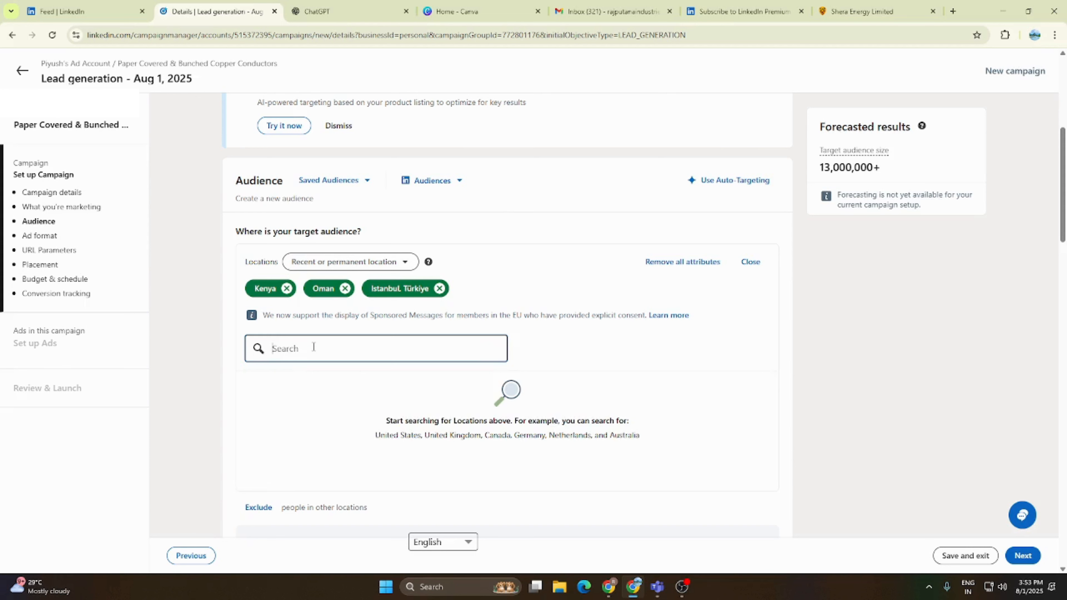
text(United)
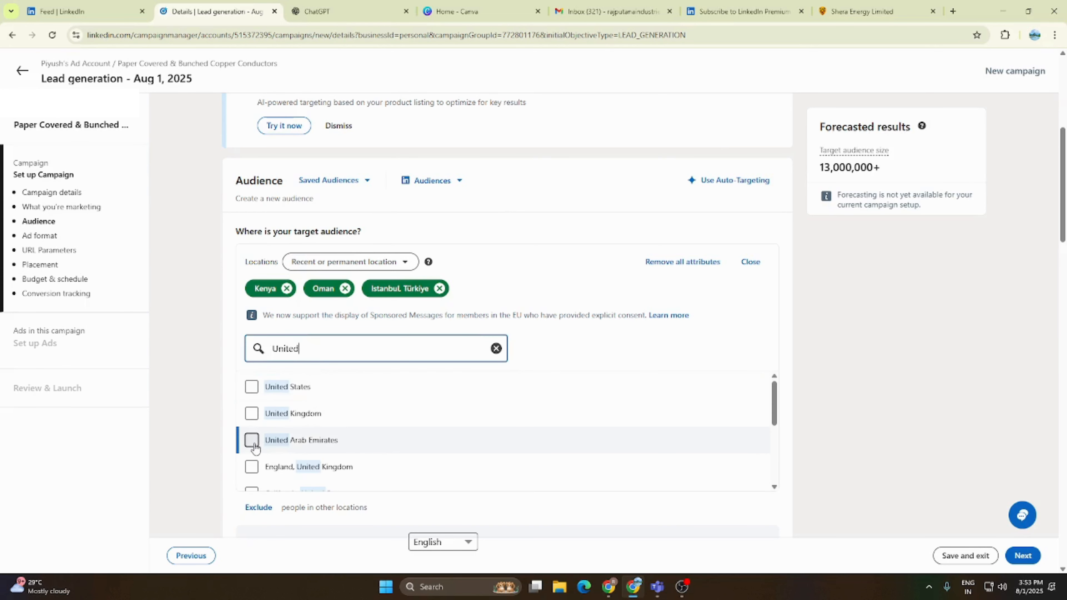
click(251, 440)
- Add Dubai, United Arab Emirates as a target location and remove the country-wide United Arab Emirates entry
click(357, 345)
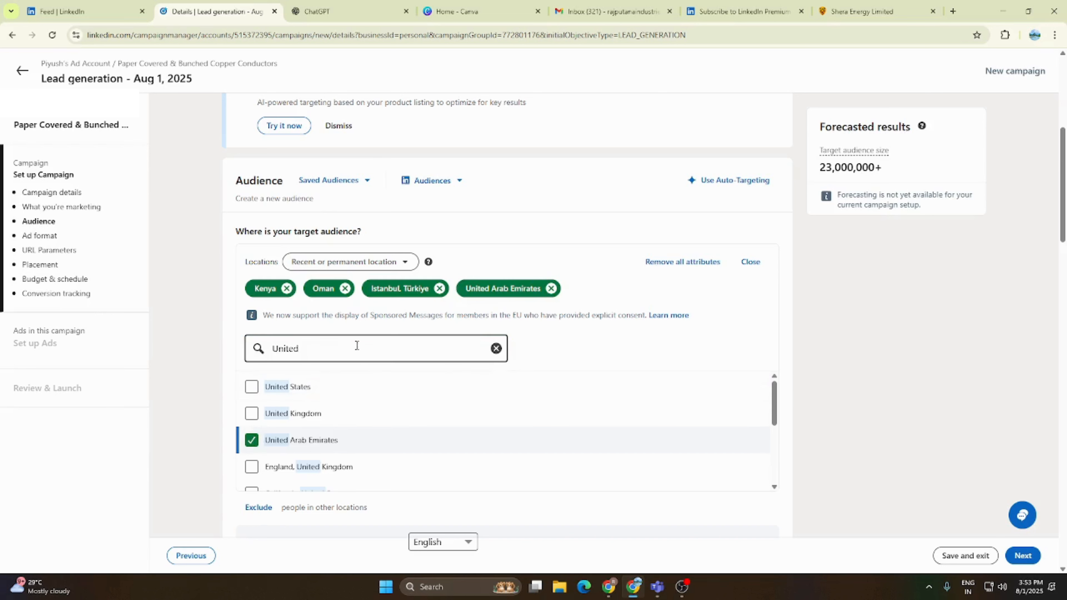
key(BackSpace)
key(BackSpace)
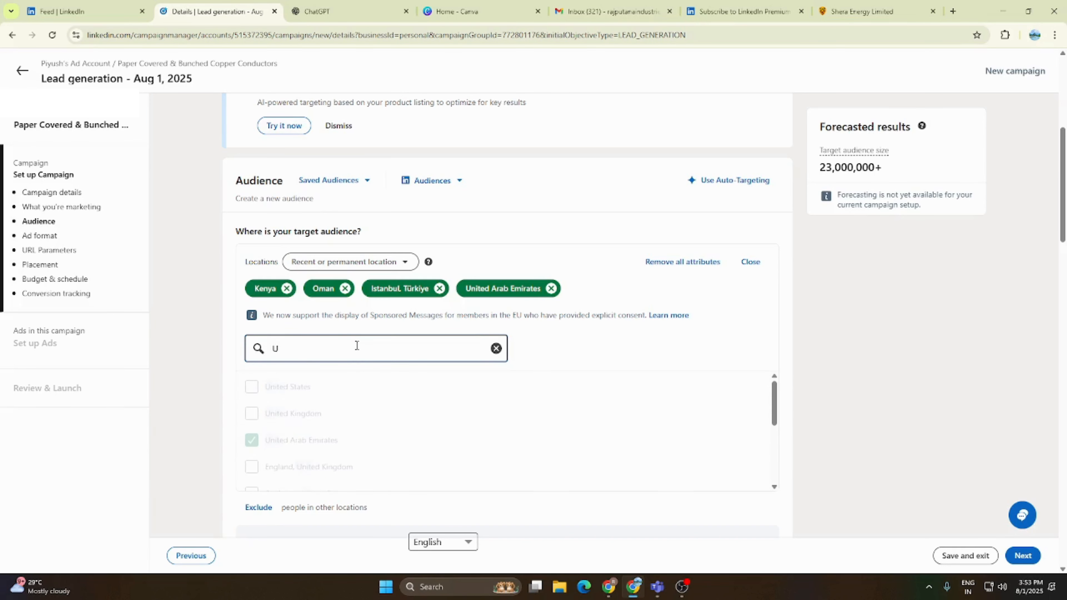
key(BackSpace)
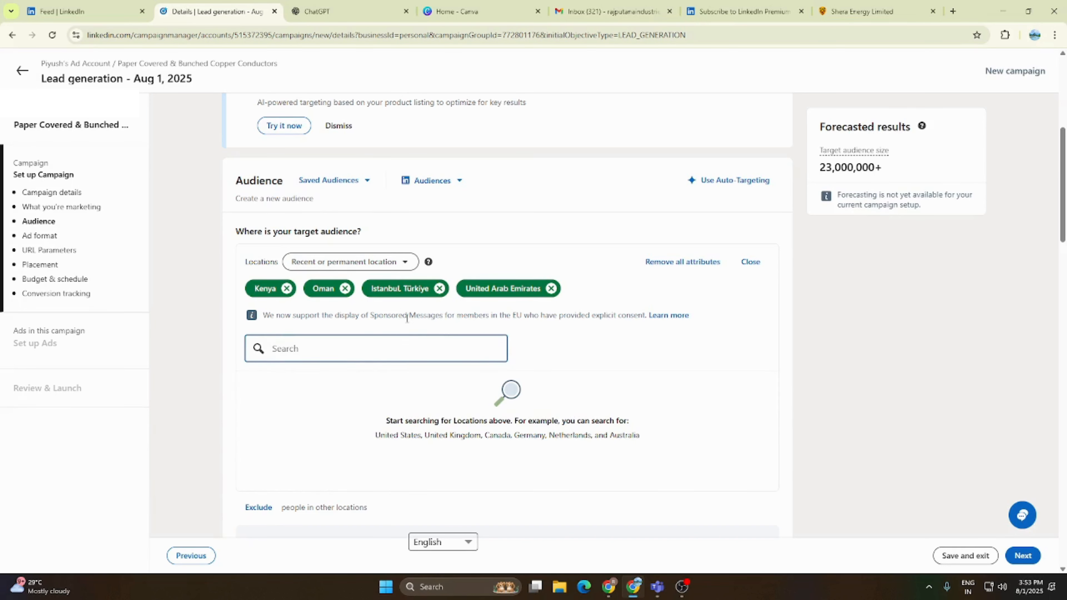
text(Dubai)
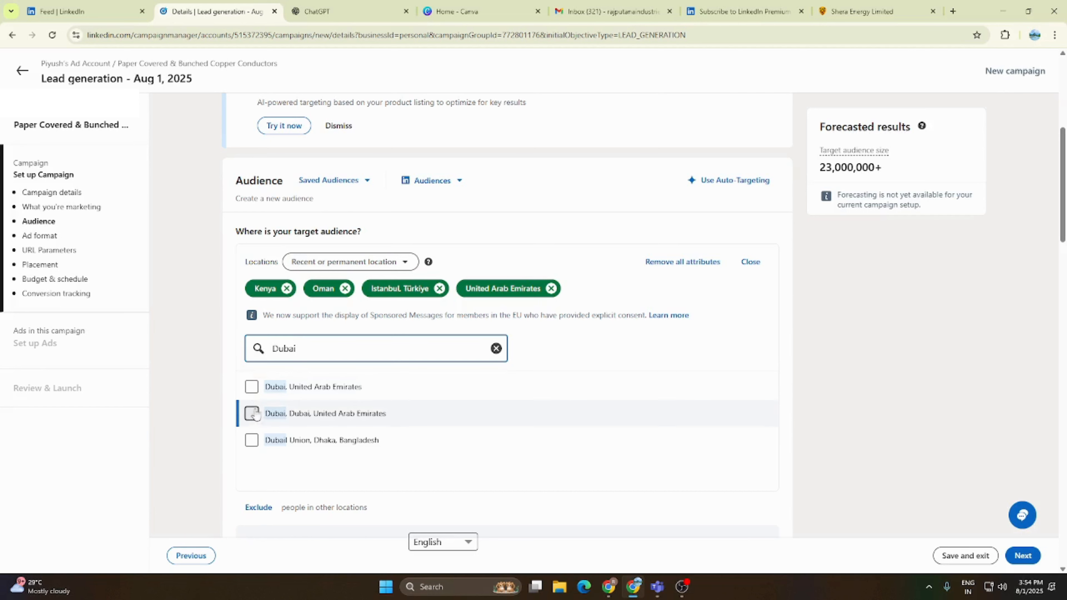
click(252, 387)
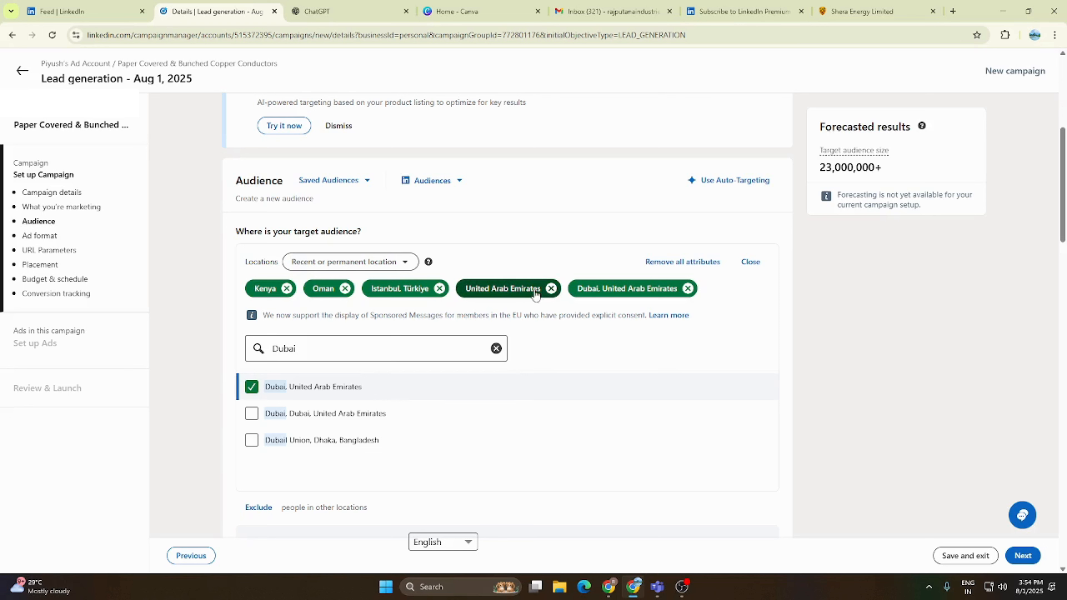
click(551, 289)
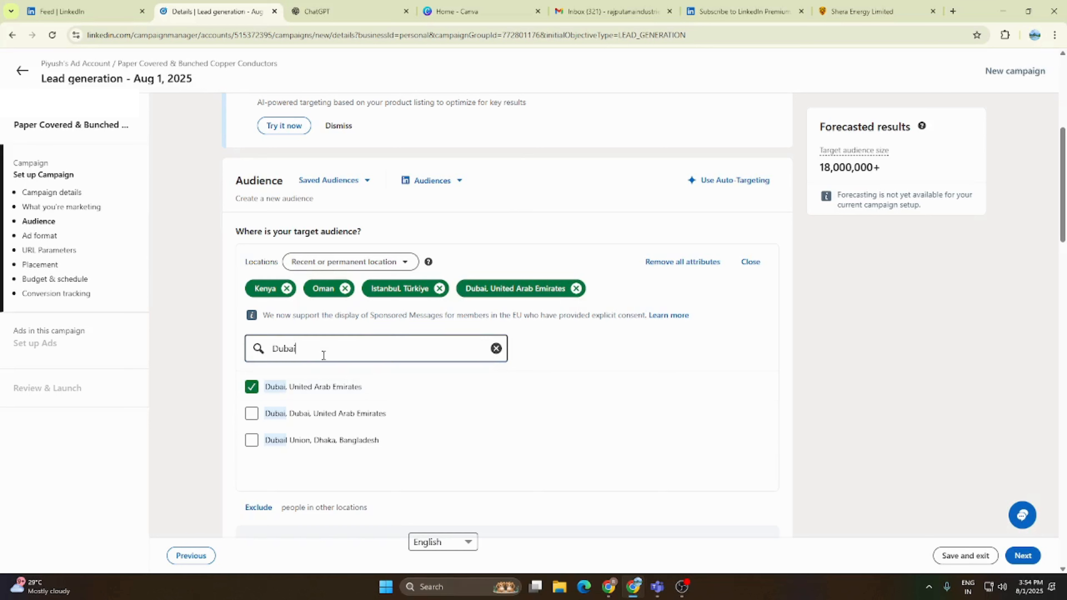
- Clear the location search and close the locations editor, keeping the selected target locations
key(BackSpace)
key(BackSpace)
key(BackSpace)
key(BackSpace)
key(BackSpace)
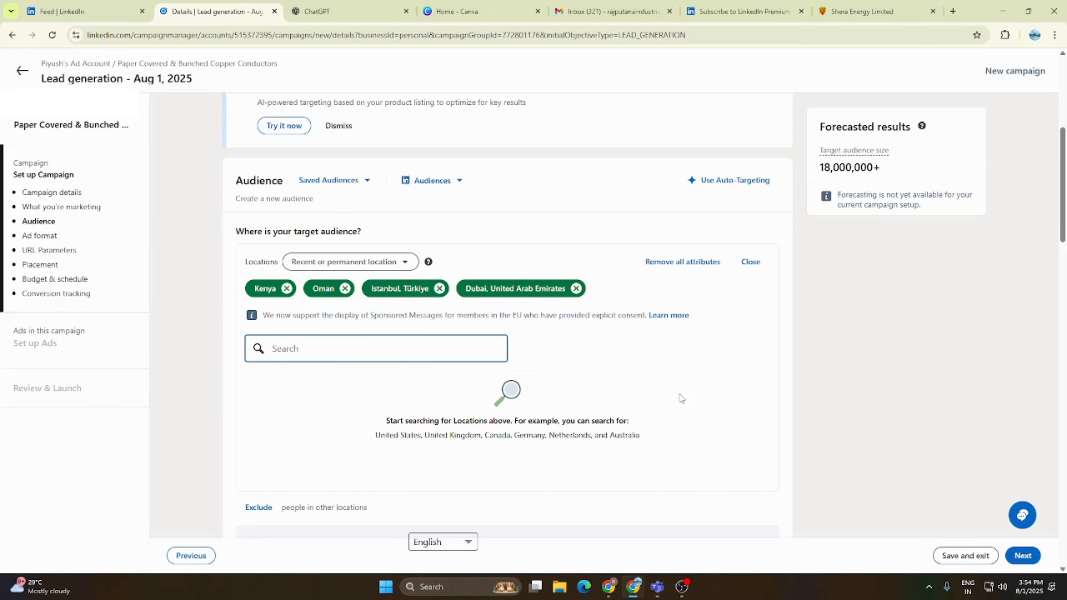
scroll(681, 399, down, 3)
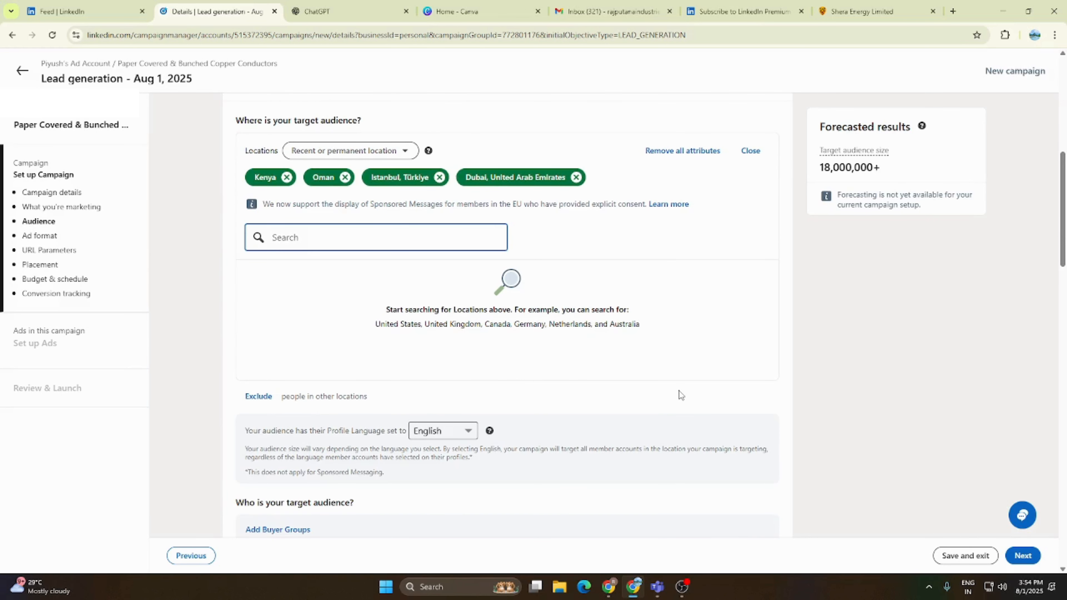
scroll(465, 319, down, 1)
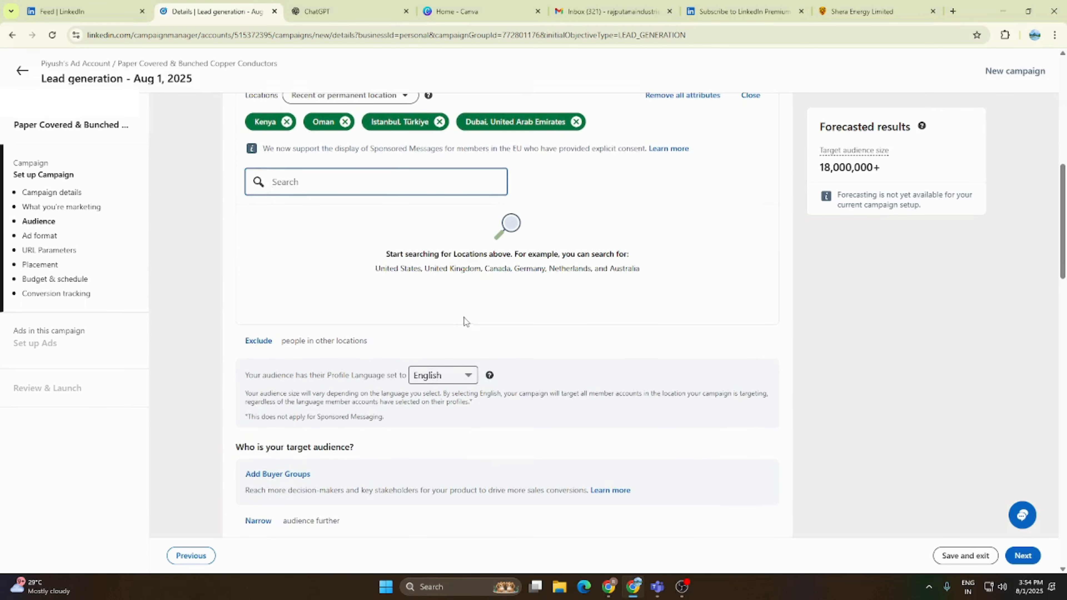
scroll(500, 278, up, 2)
click(751, 207)
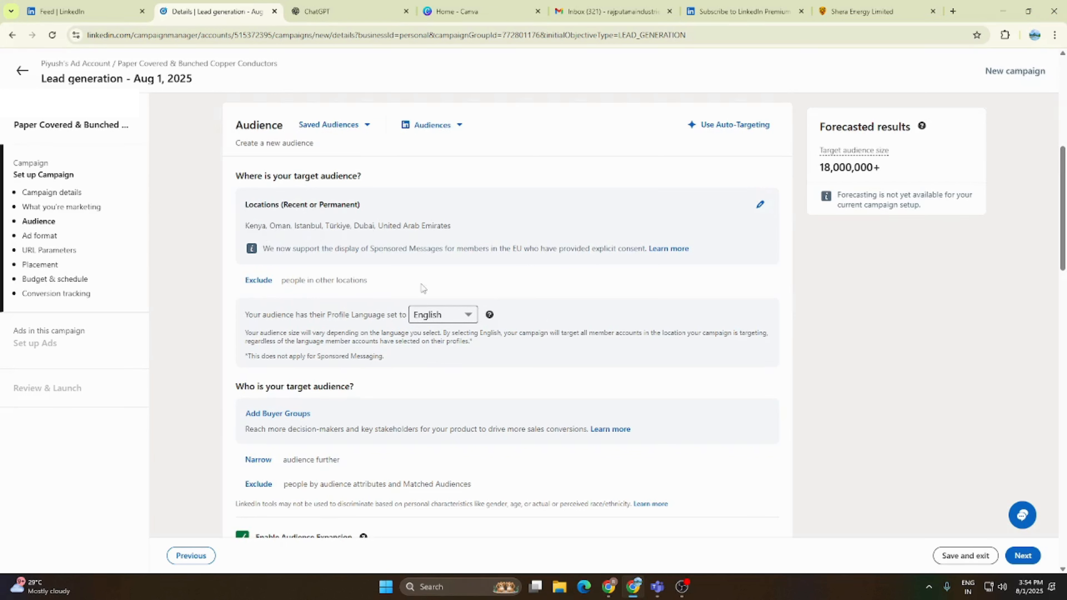
- Narrow the target audience by audience attributes and open the Job Seniorities criteria under Job Experience
click(254, 460)
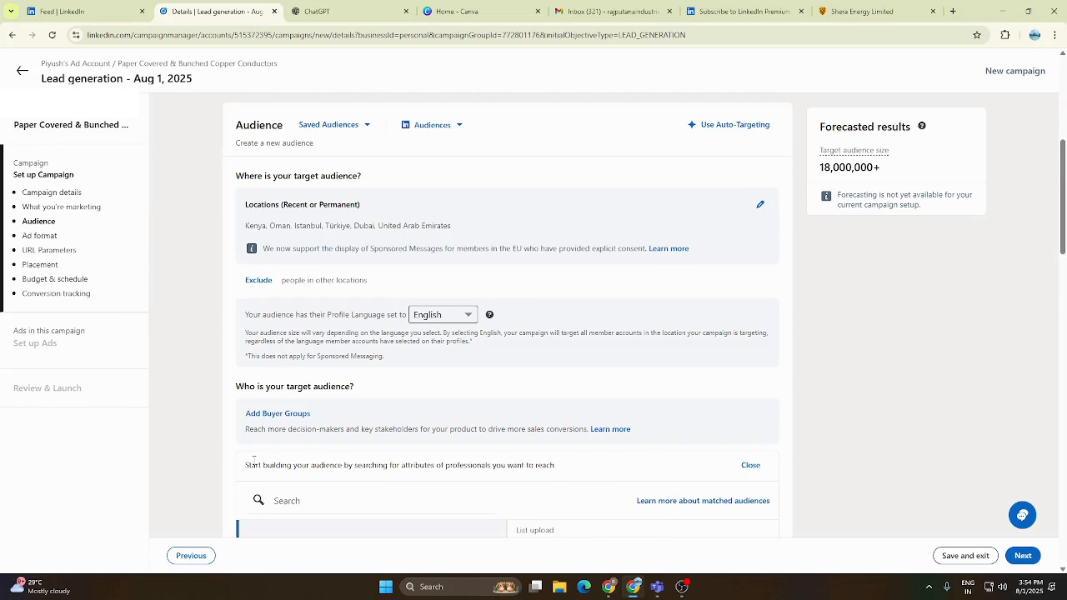
scroll(493, 364, down, 5)
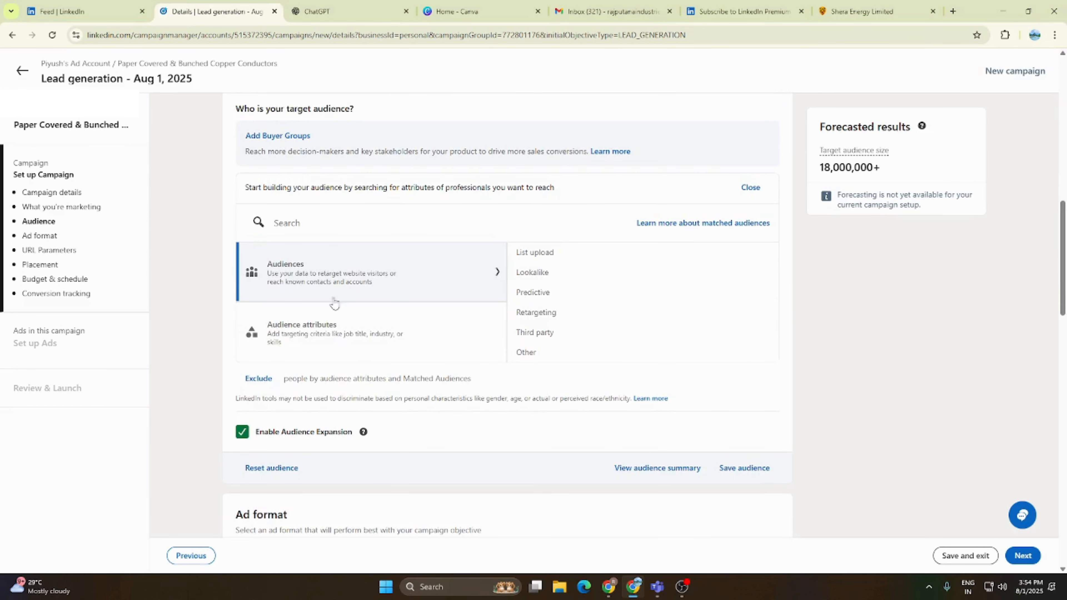
click(311, 335)
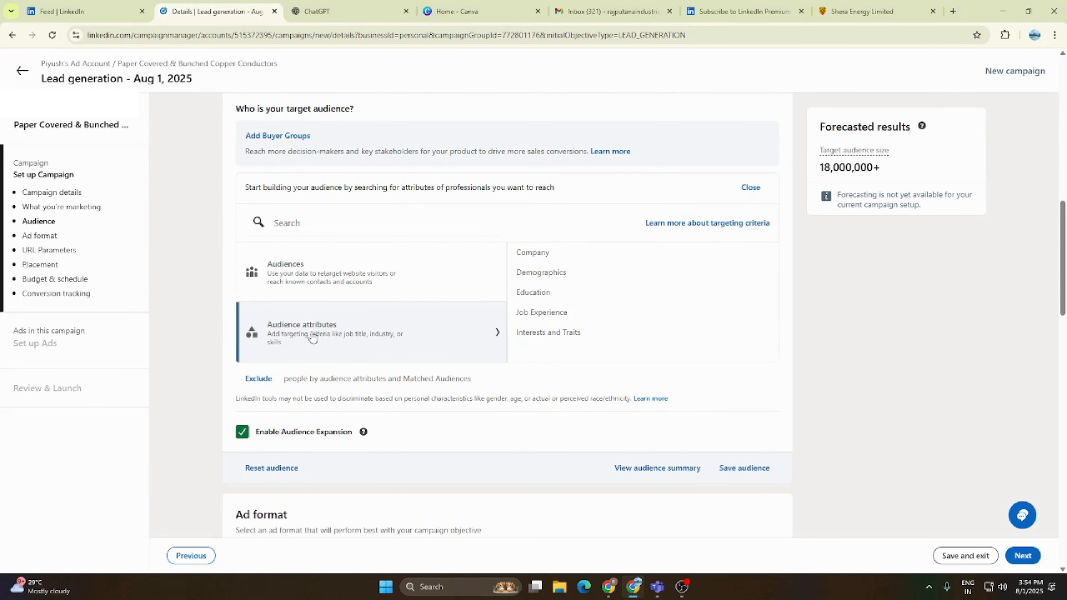
click(329, 274)
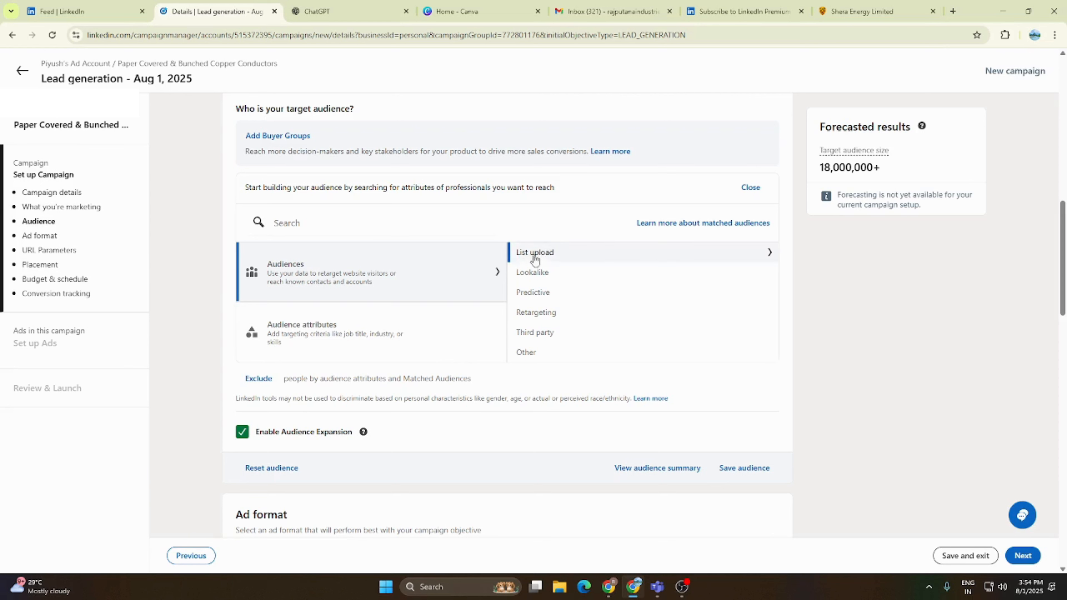
click(341, 332)
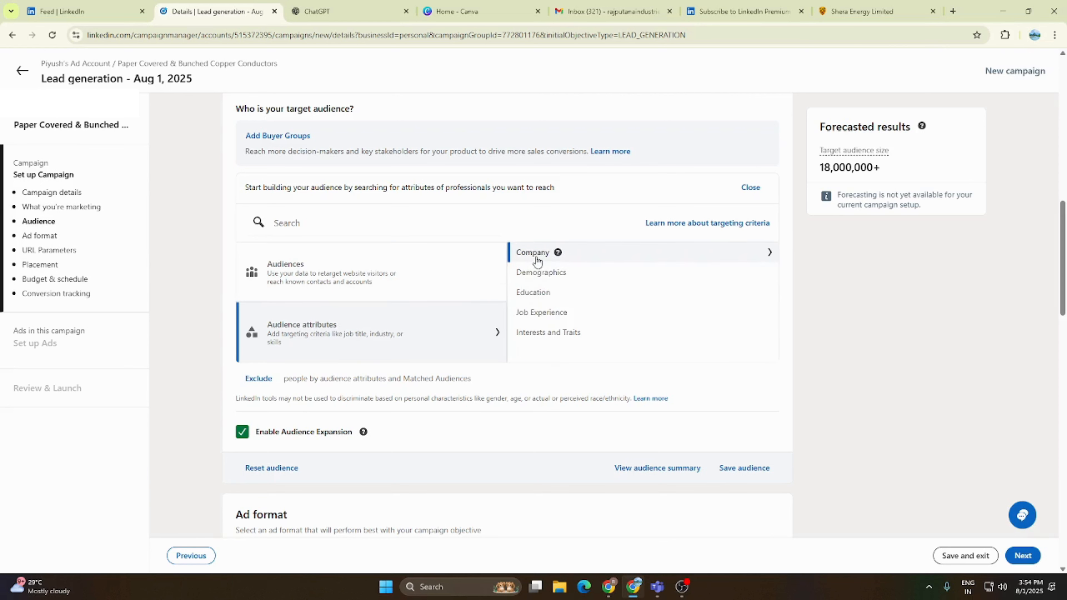
click(542, 311)
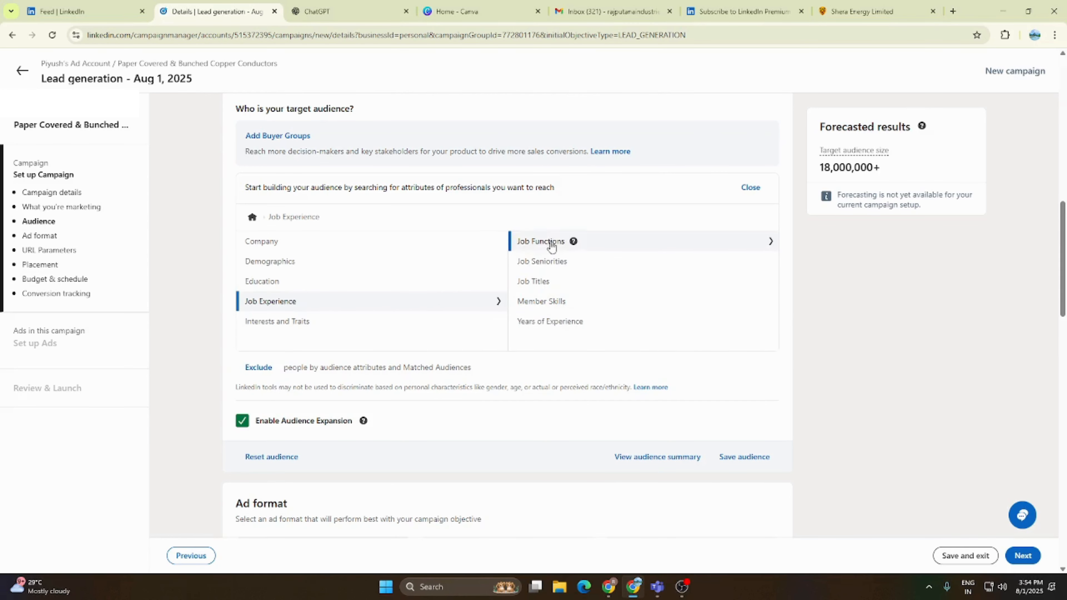
click(555, 262)
- Include the Owner, VP and Director job seniorities in the audience and close the attribute editor
scroll(275, 333, down, 10)
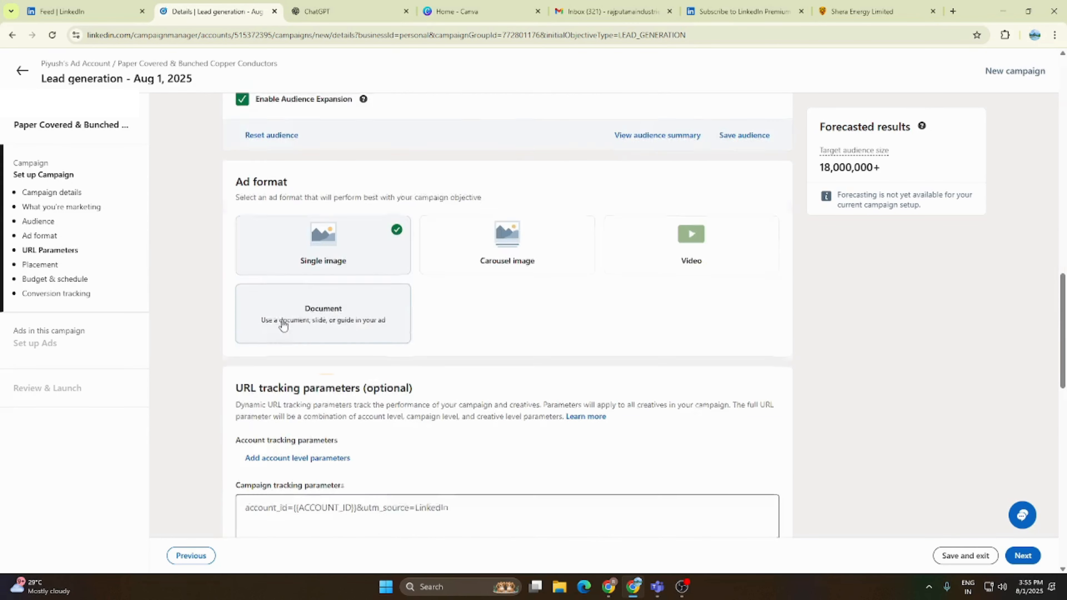
scroll(384, 264, up, 5)
scroll(384, 253, up, 3)
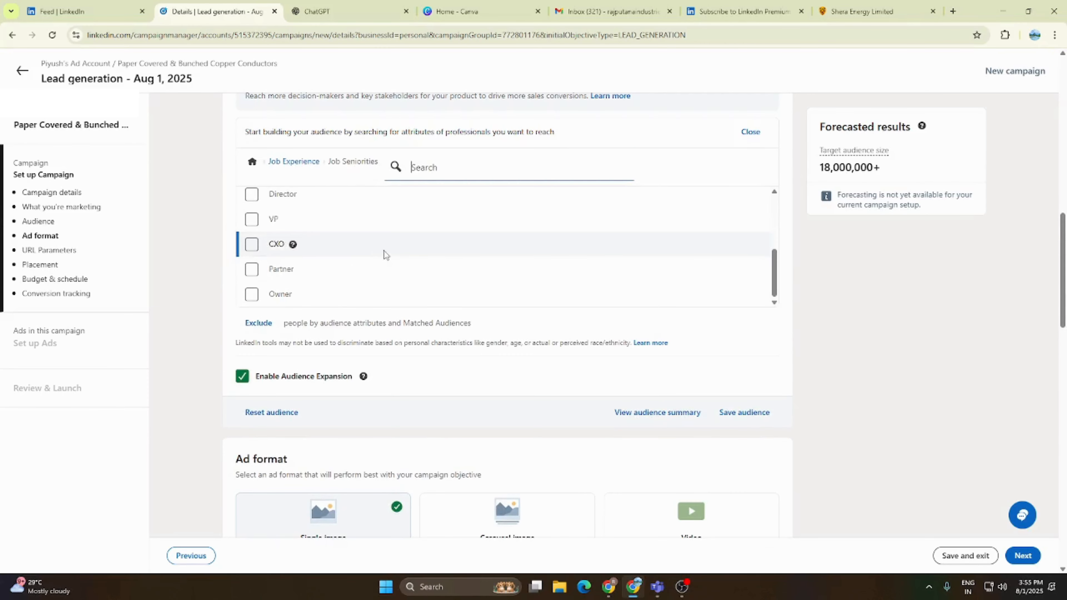
click(251, 293)
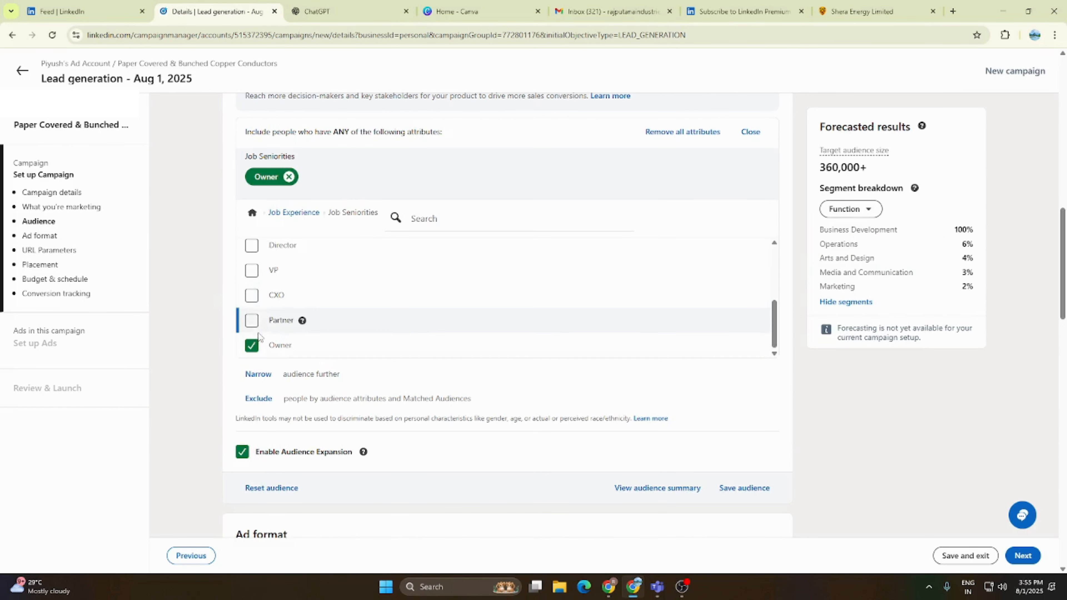
click(254, 272)
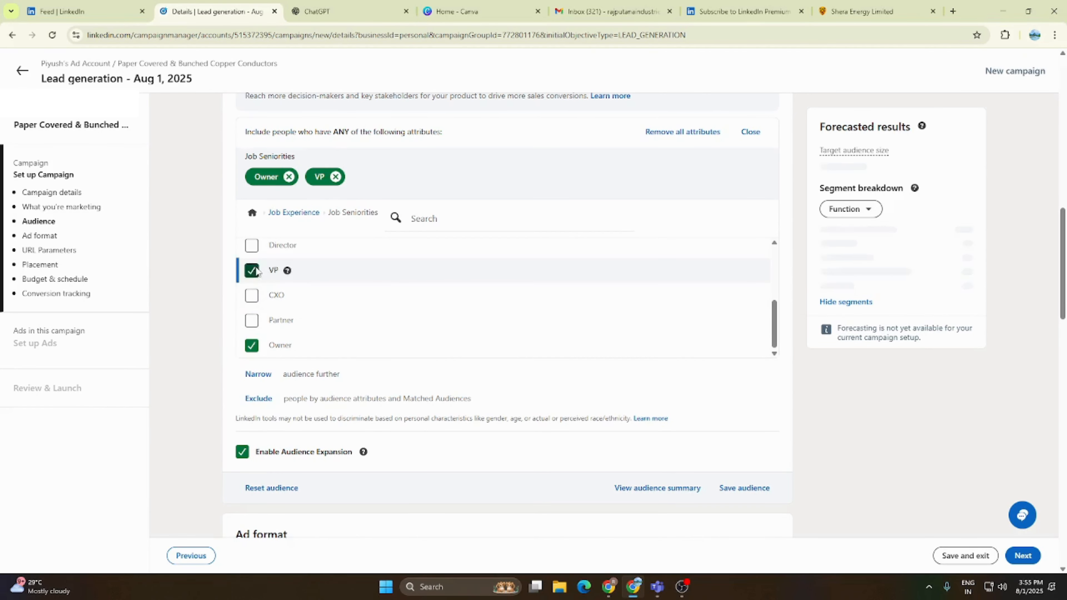
click(251, 245)
scroll(282, 336, up, 2)
scroll(284, 335, up, 3)
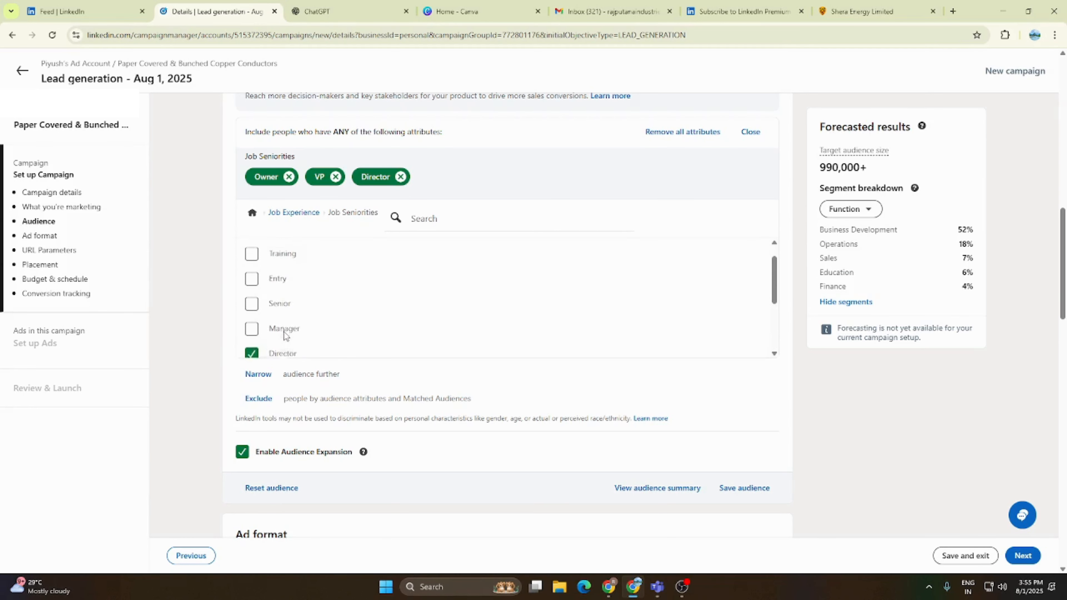
scroll(284, 335, down, 3)
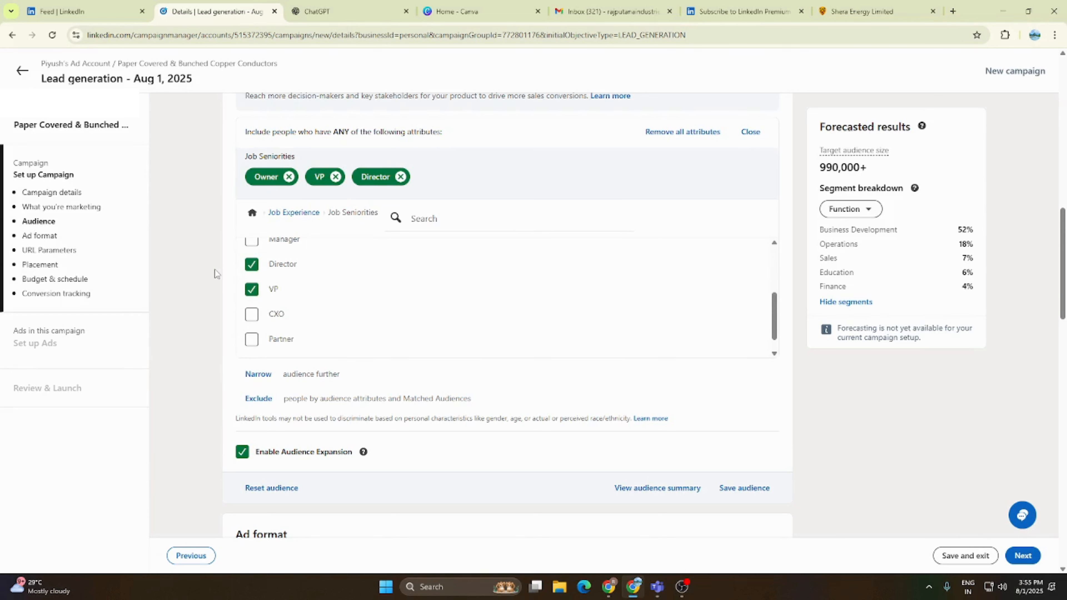
click(750, 132)
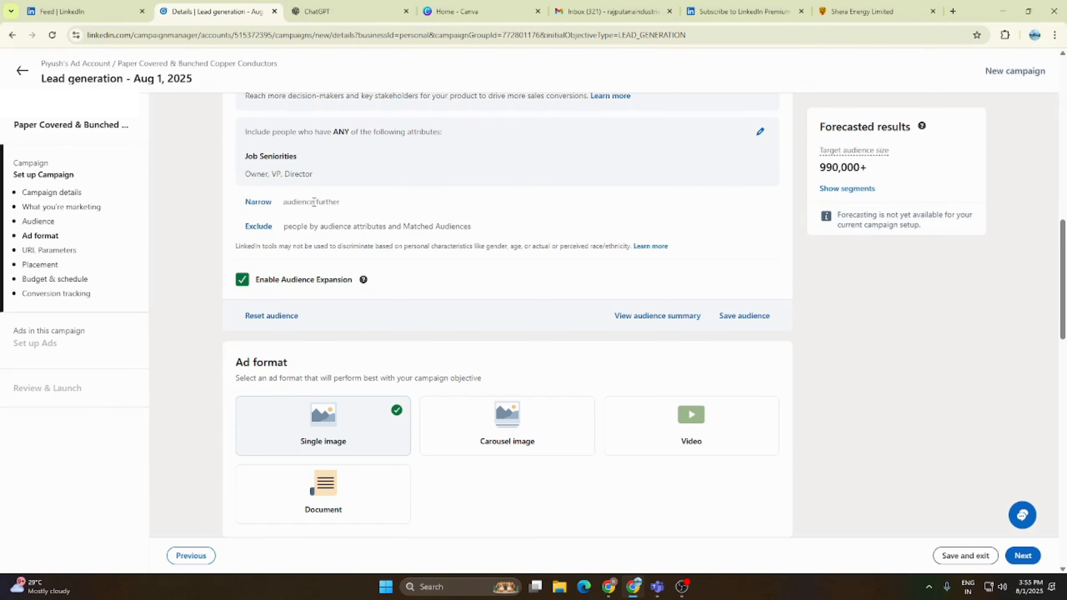
- Narrow the audience further with an additional AND condition and open its Job Functions criteria under Job Experience
click(264, 258)
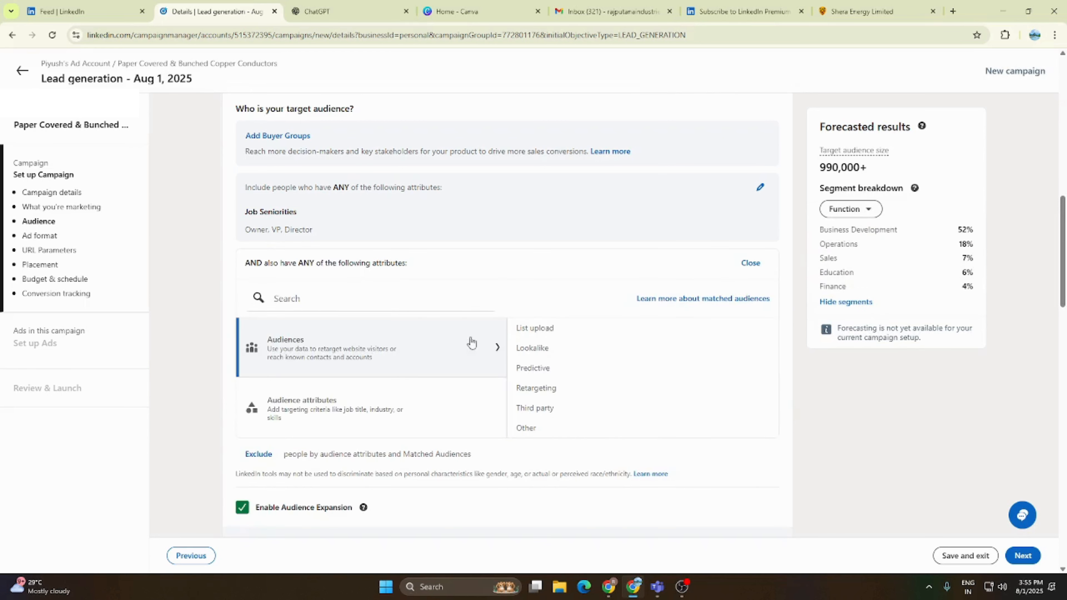
click(388, 414)
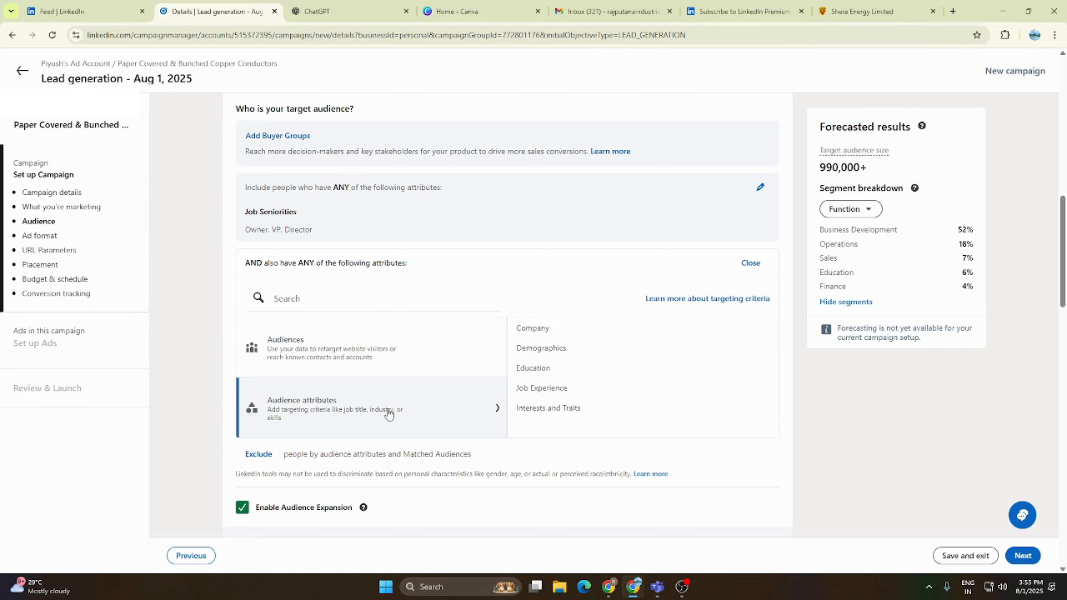
click(550, 397)
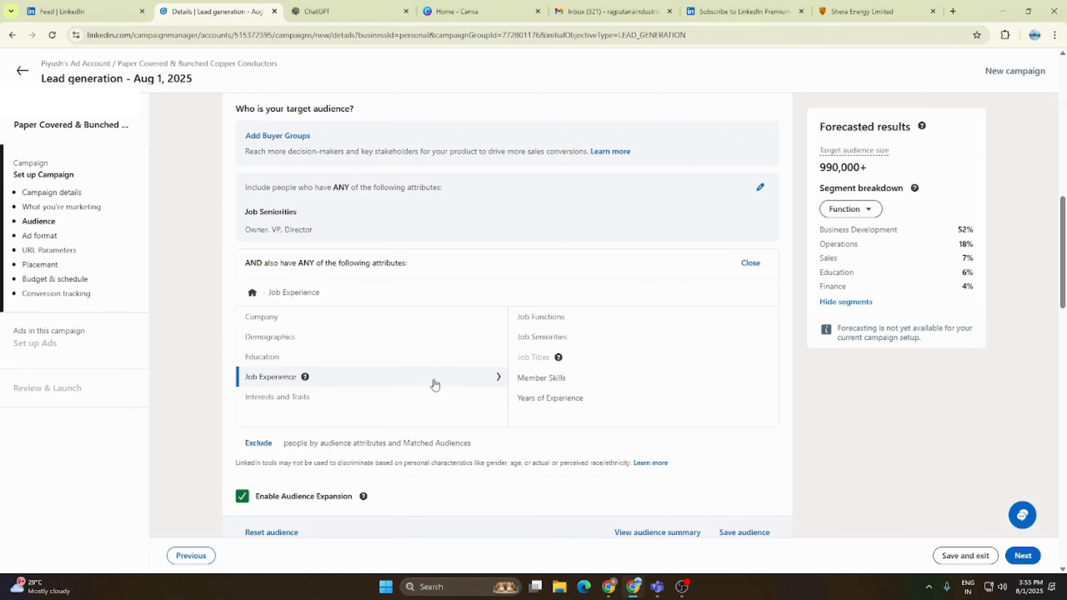
click(557, 323)
- Try Purchasing as a required job function in the AND condition and remove it again
scroll(341, 362, down, 3)
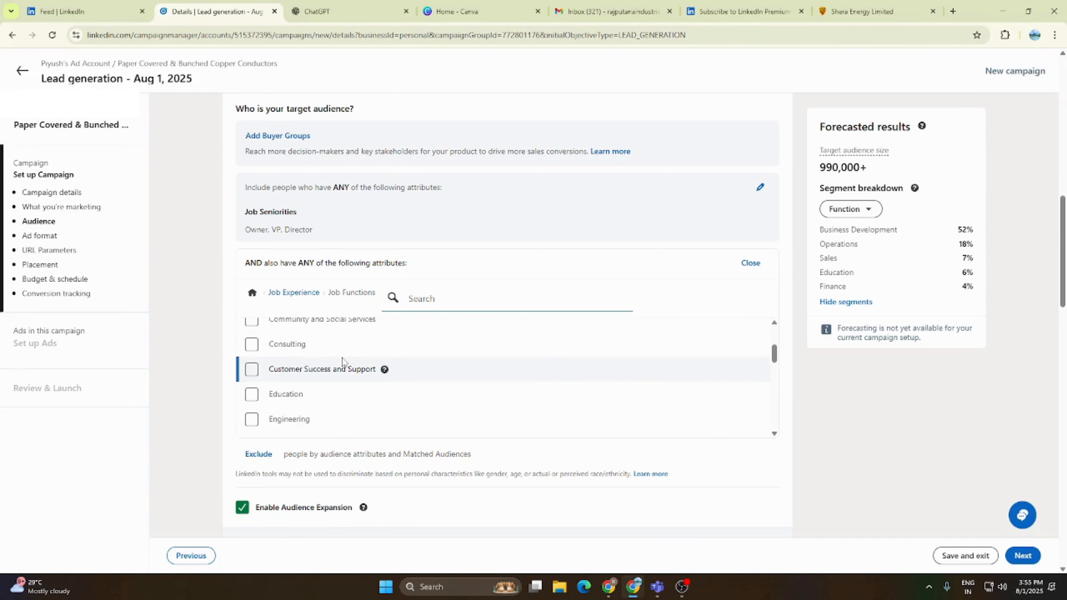
scroll(342, 358, down, 1)
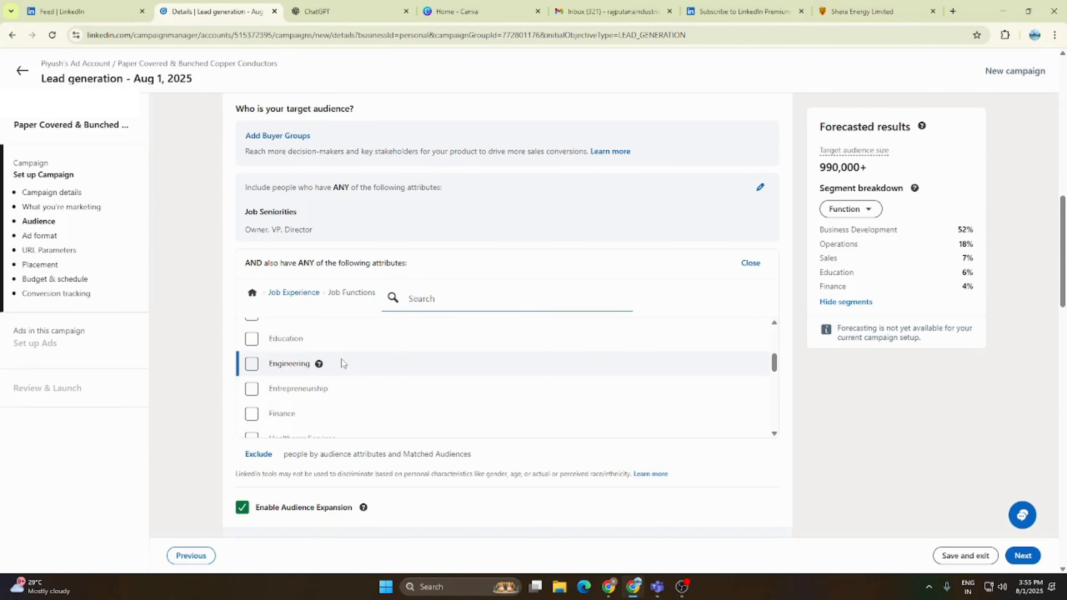
scroll(342, 359, down, 3)
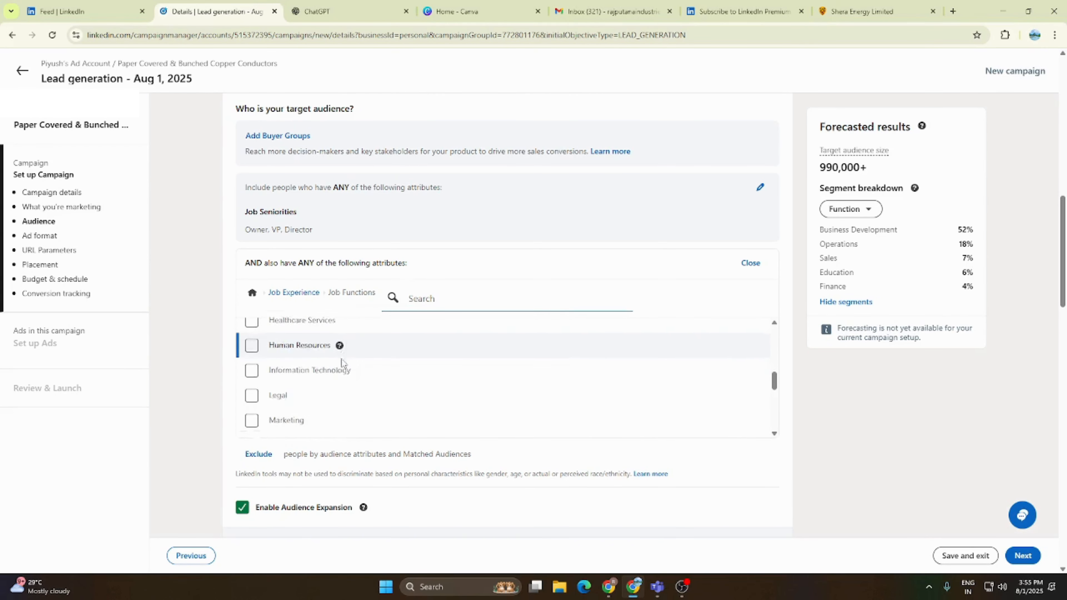
scroll(342, 358, down, 3)
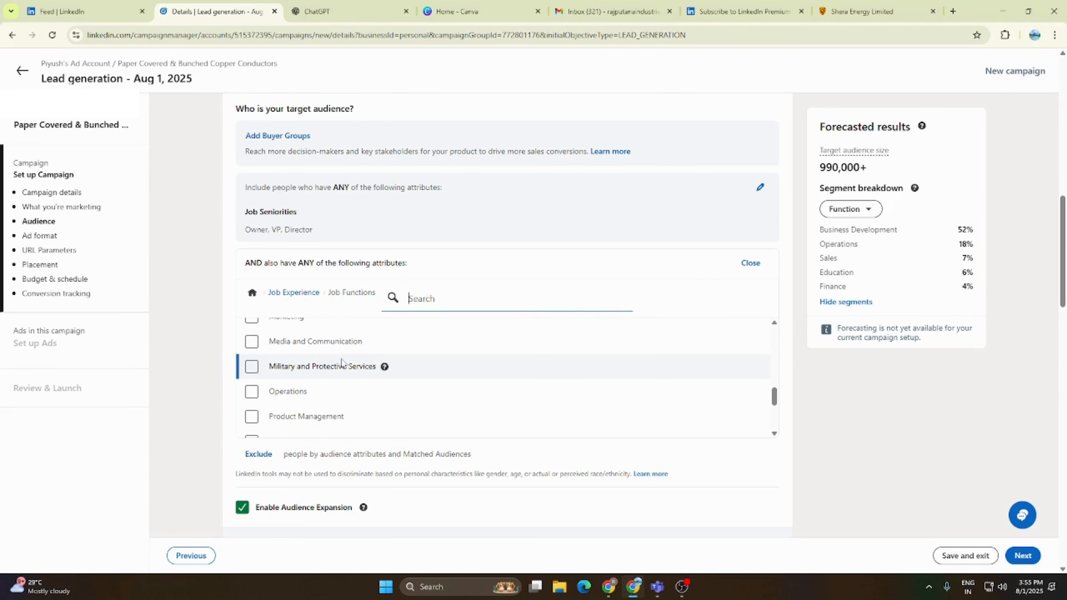
scroll(342, 362, up, 8)
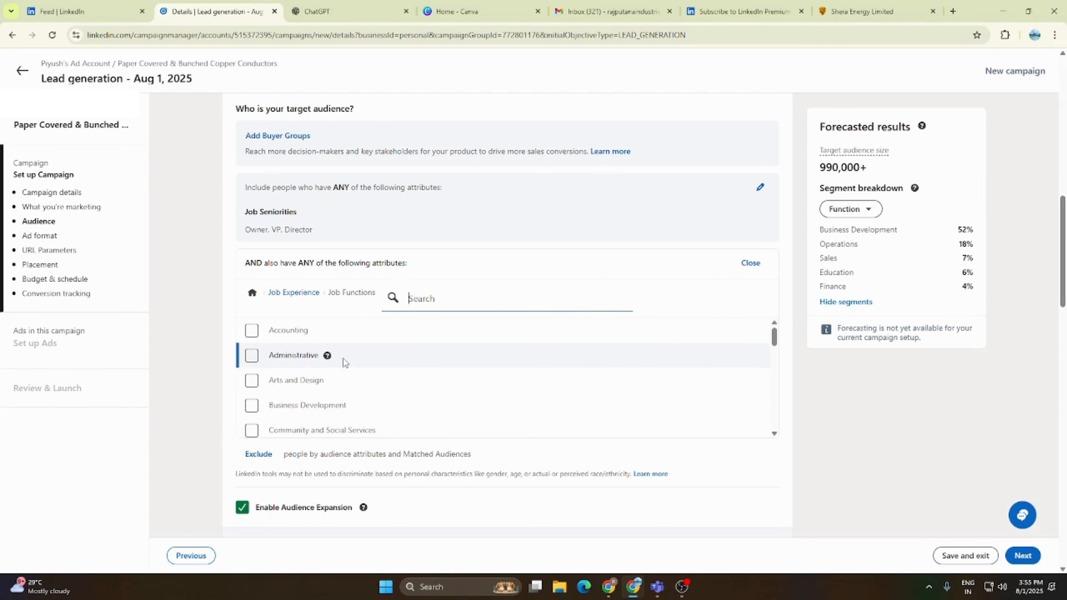
scroll(344, 358, down, 5)
scroll(344, 359, down, 4)
scroll(343, 358, down, 4)
scroll(344, 359, up, 2)
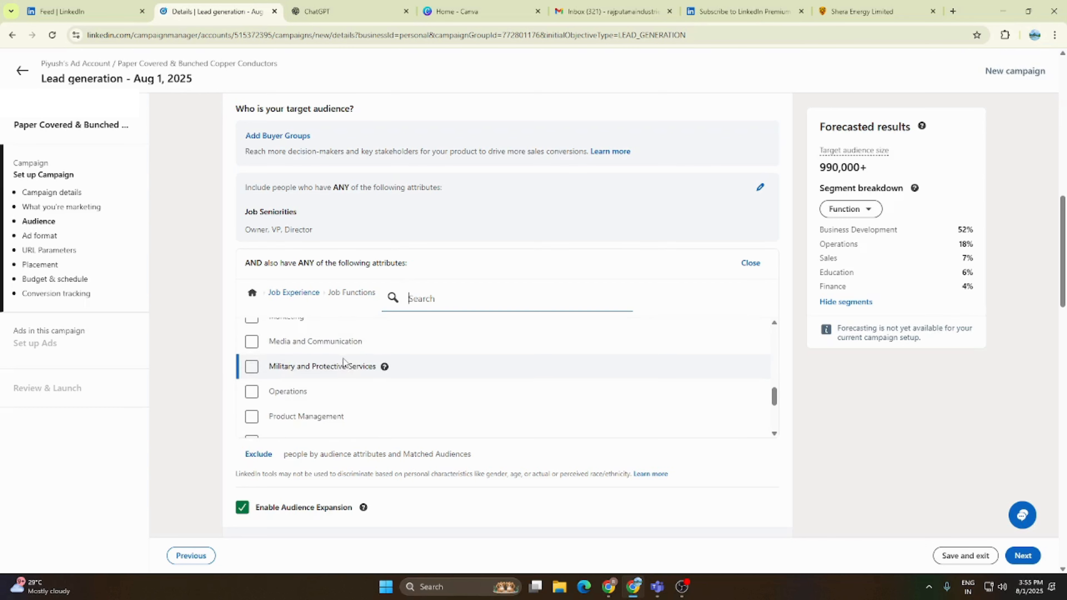
scroll(343, 362, down, 2)
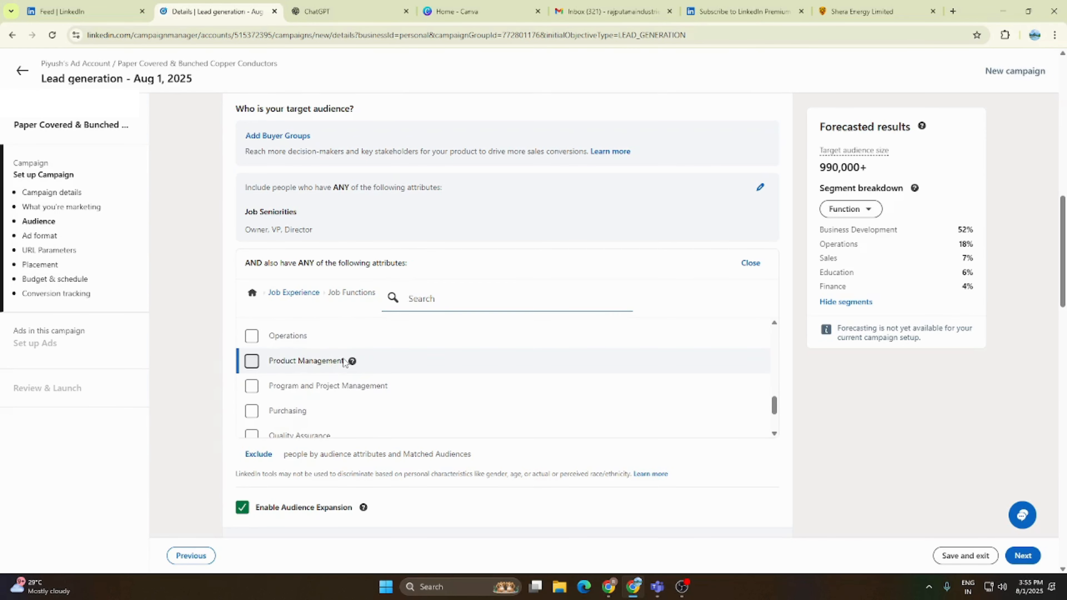
scroll(344, 360, down, 5)
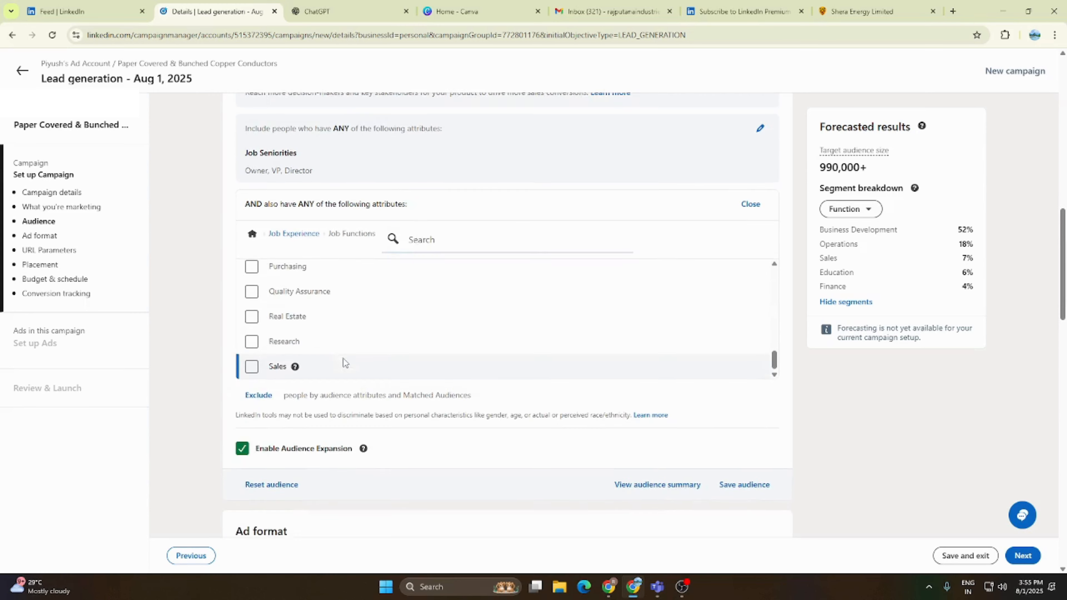
scroll(305, 357, up, 2)
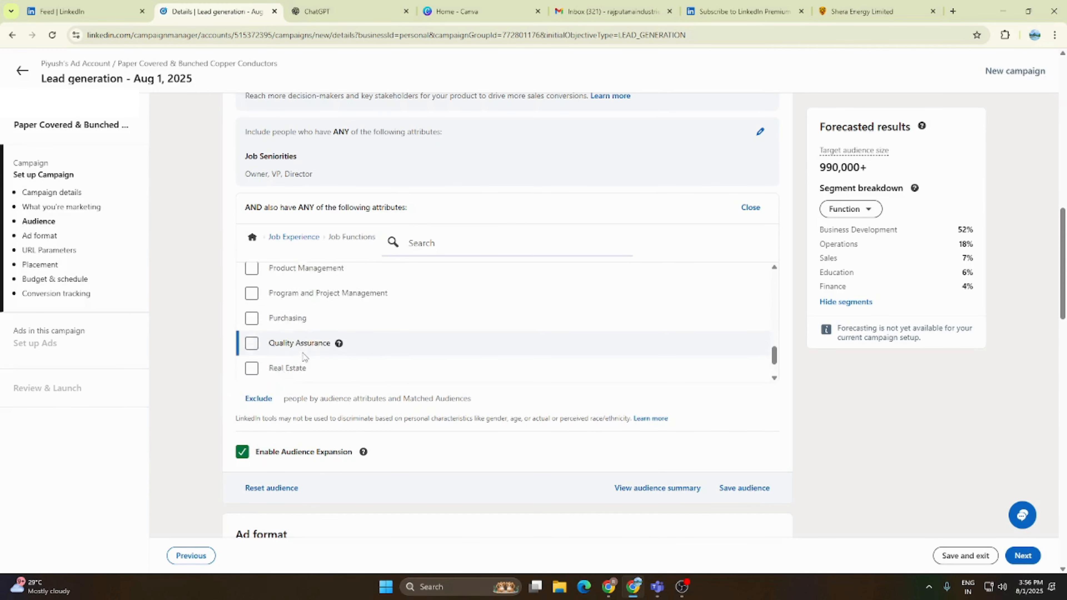
scroll(294, 362, up, 2)
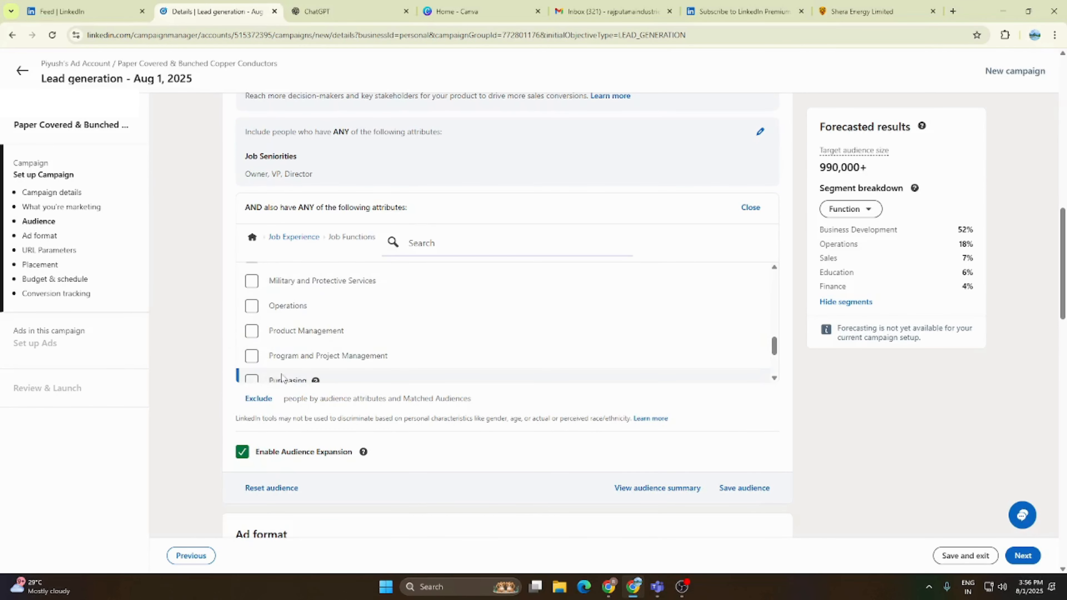
click(252, 378)
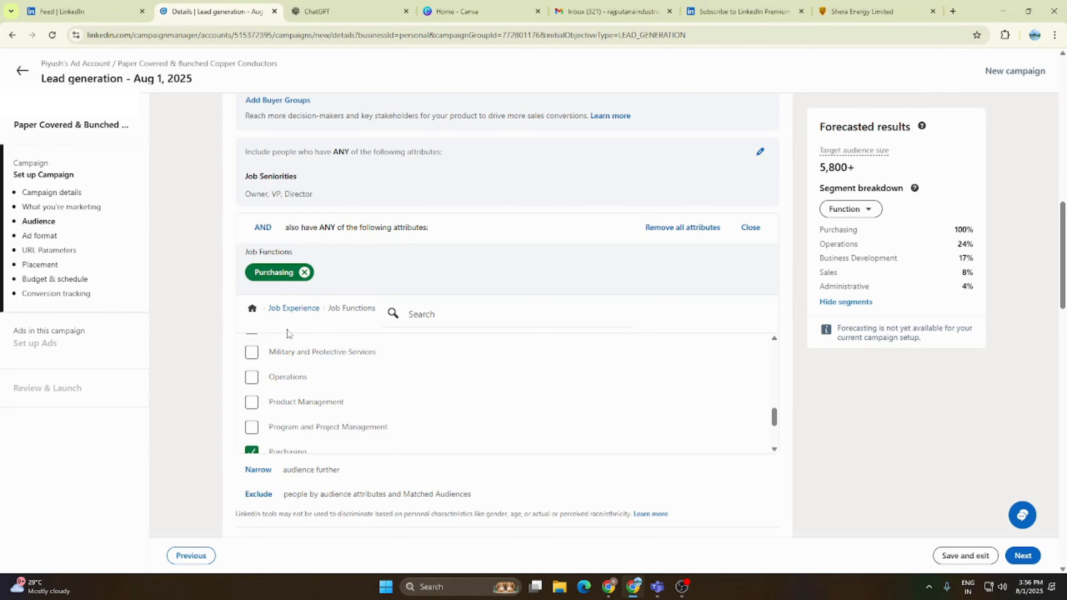
scroll(281, 410, up, 8)
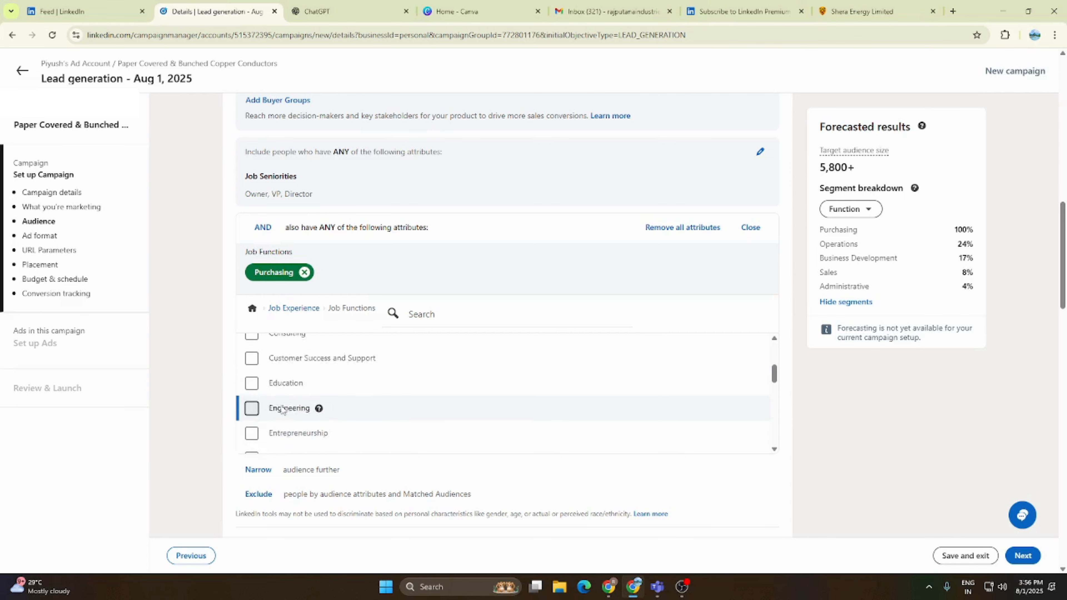
click(304, 272)
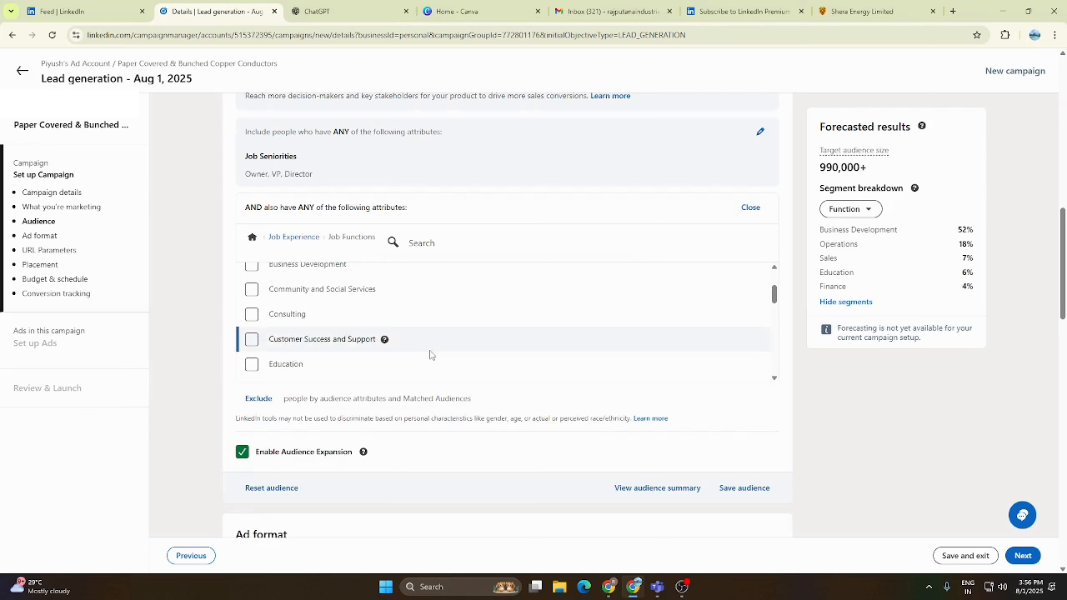
scroll(430, 350, up, 5)
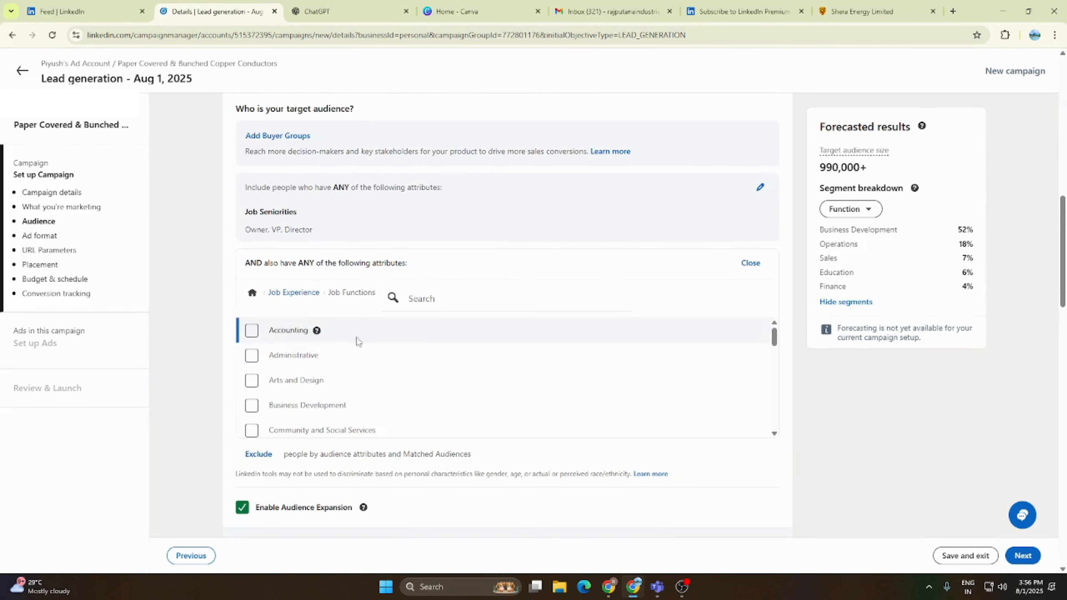
click(300, 295)
mouse_move(559, 362)
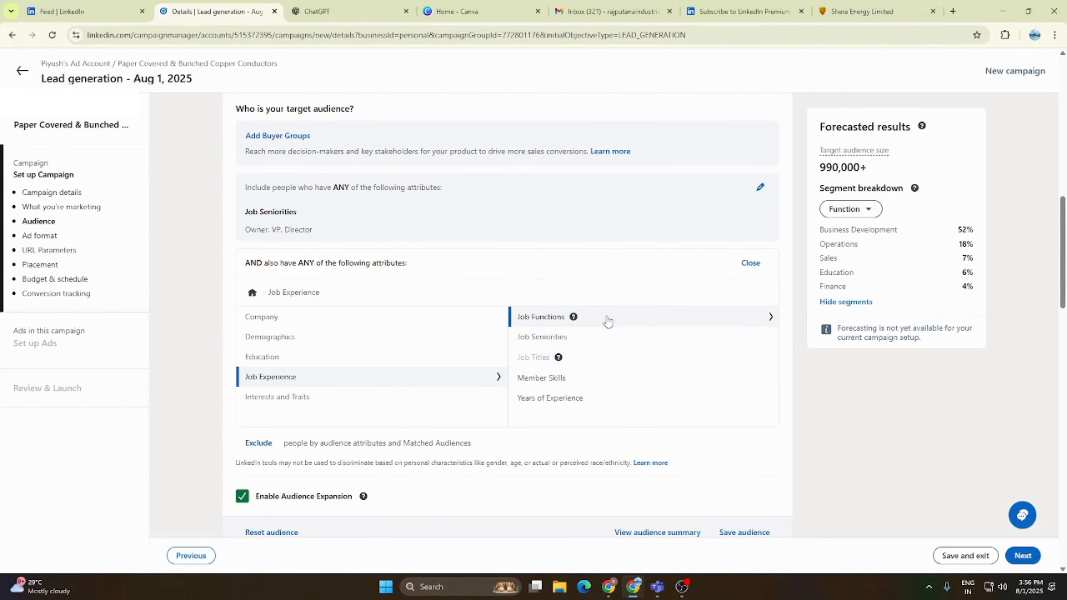
click(542, 319)
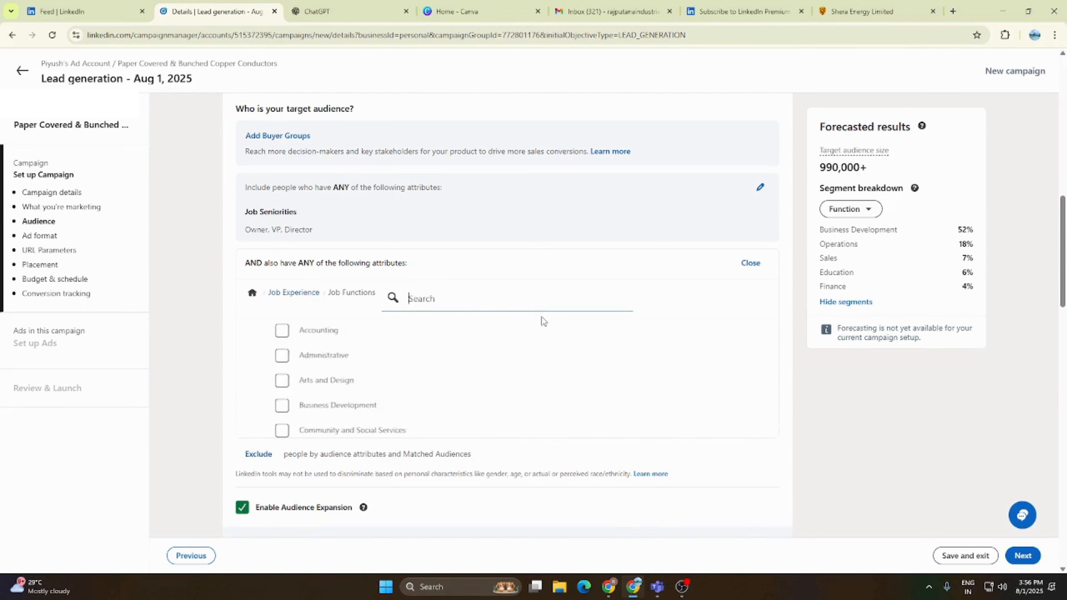
- Switch the AND condition from the Job Experience criteria to the Company Industries criteria under Company
click(286, 294)
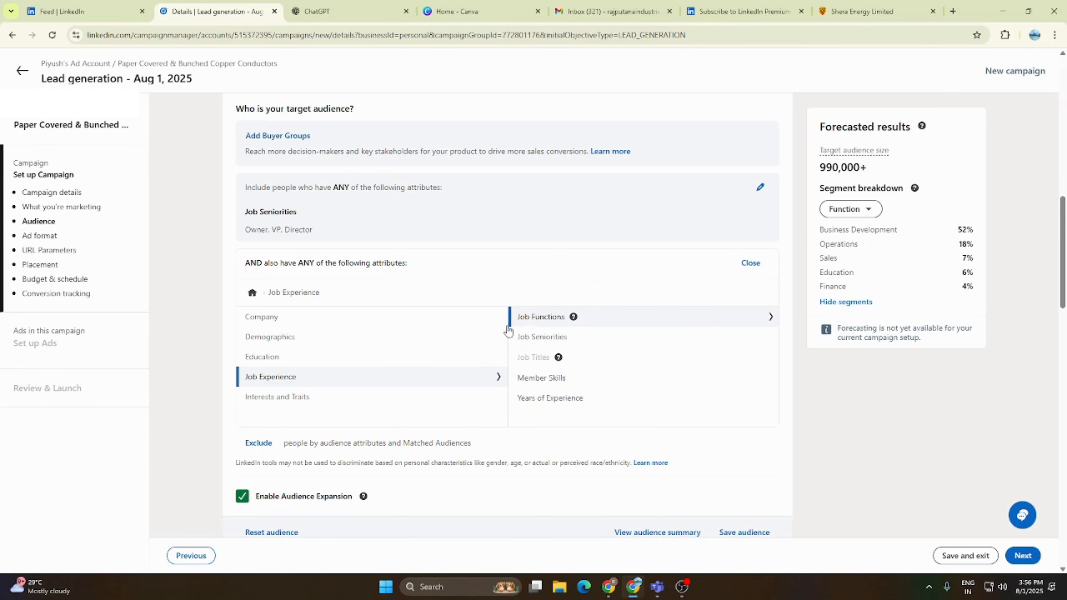
click(294, 322)
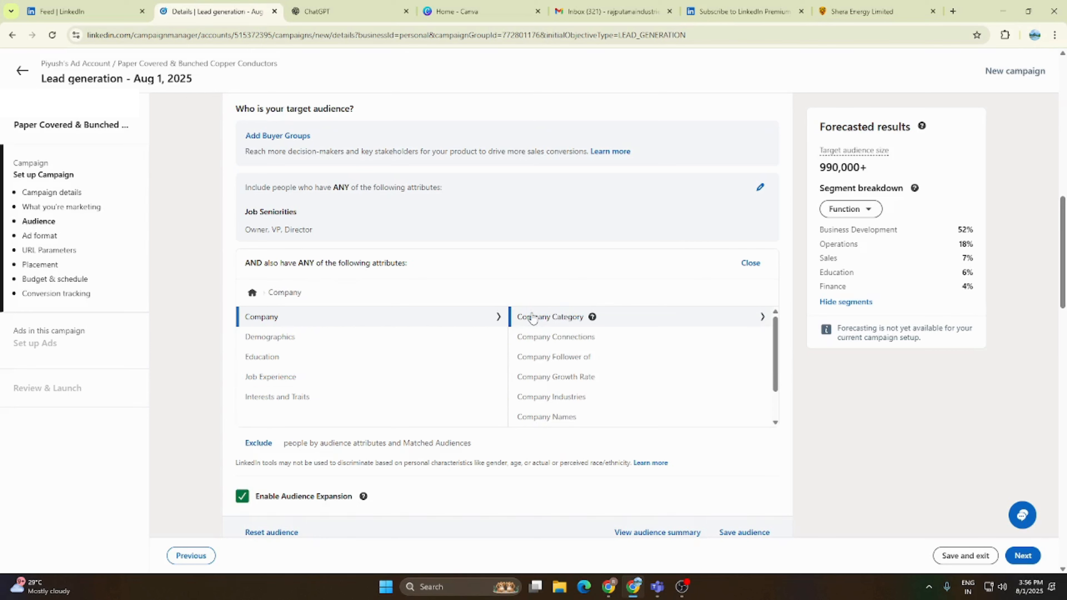
click(561, 397)
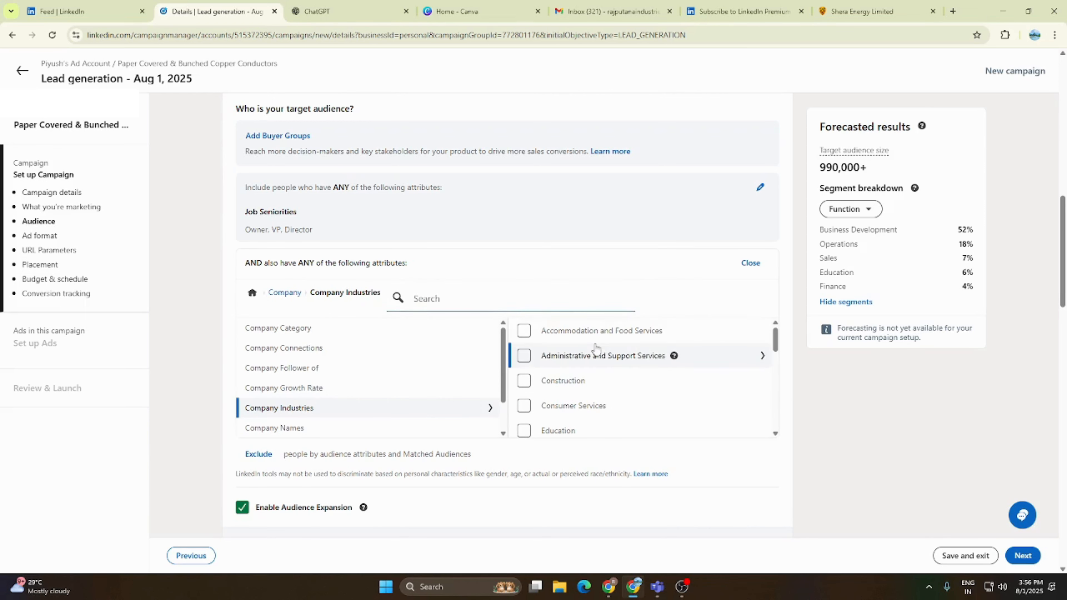
- Try Manufacturing as a company industry in the AND condition and look through its sub-industries
scroll(597, 349, down, 2)
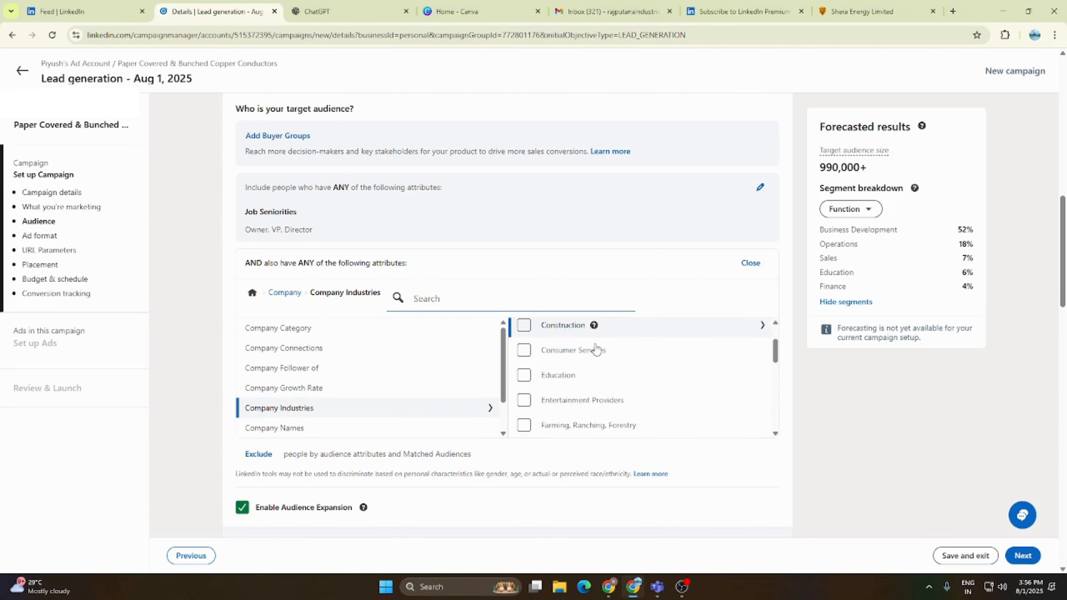
scroll(597, 349, down, 4)
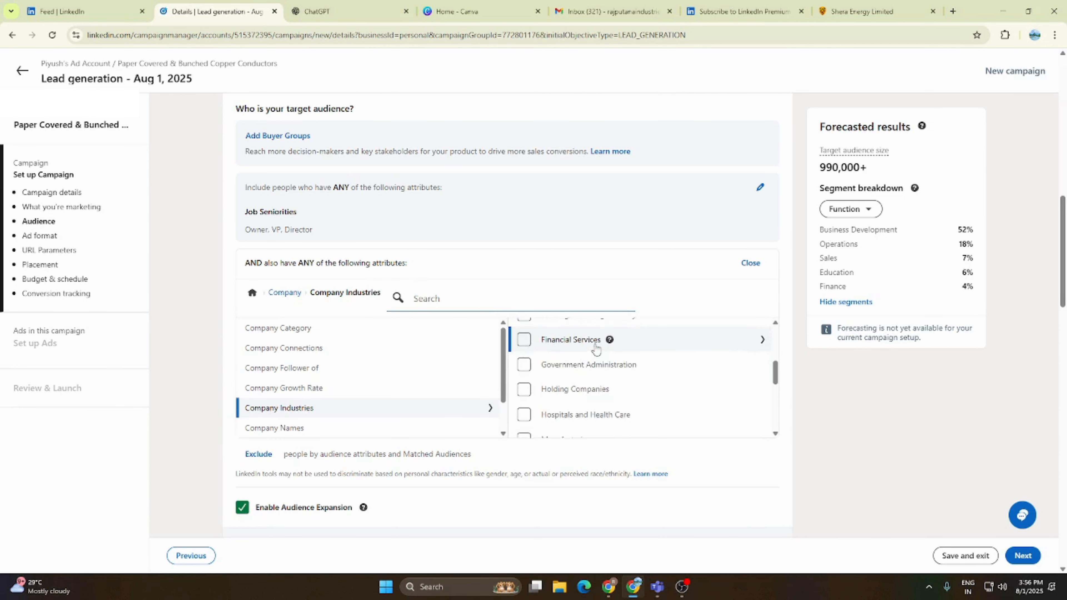
scroll(596, 348, down, 2)
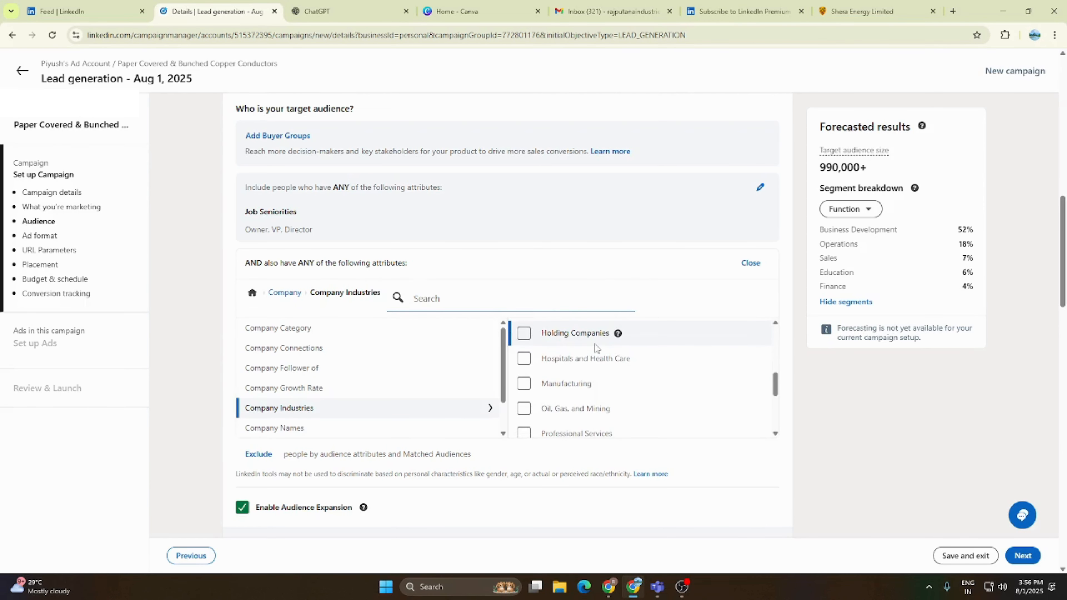
click(524, 384)
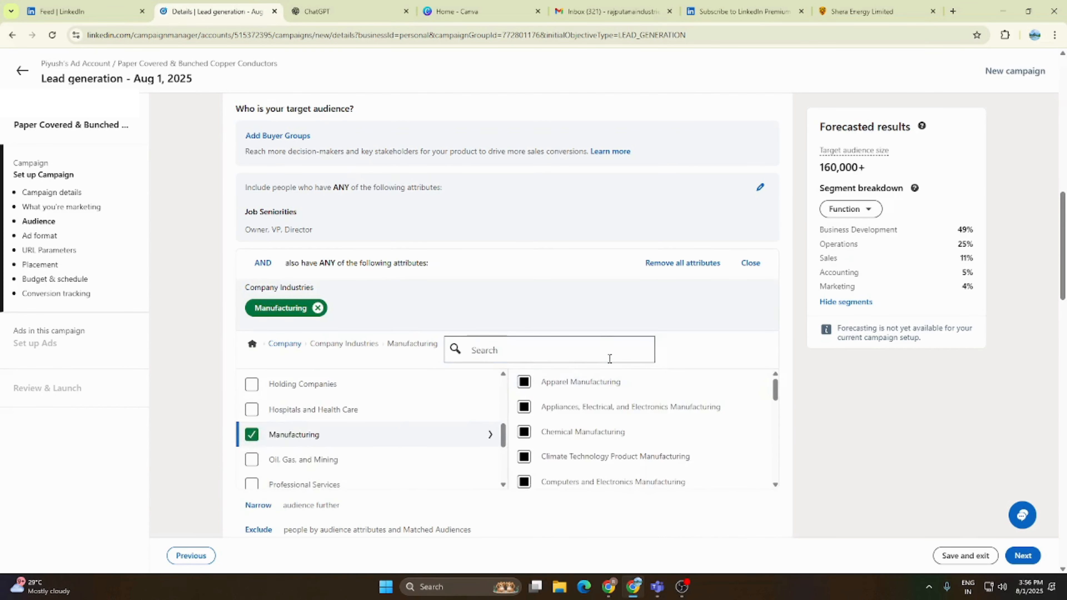
scroll(606, 360, down, 1)
scroll(606, 358, down, 3)
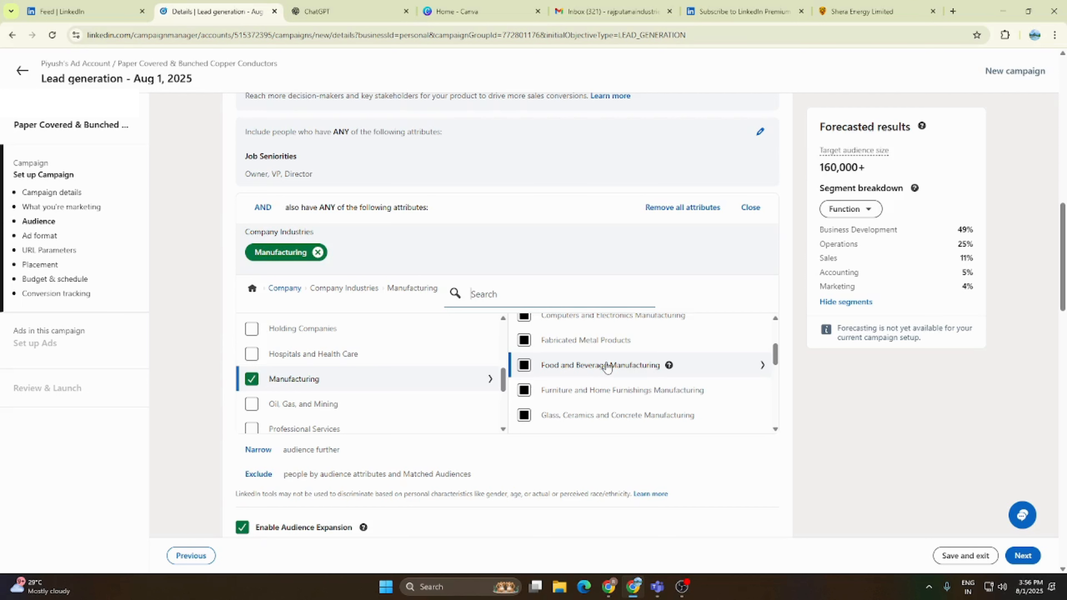
scroll(602, 368, down, 4)
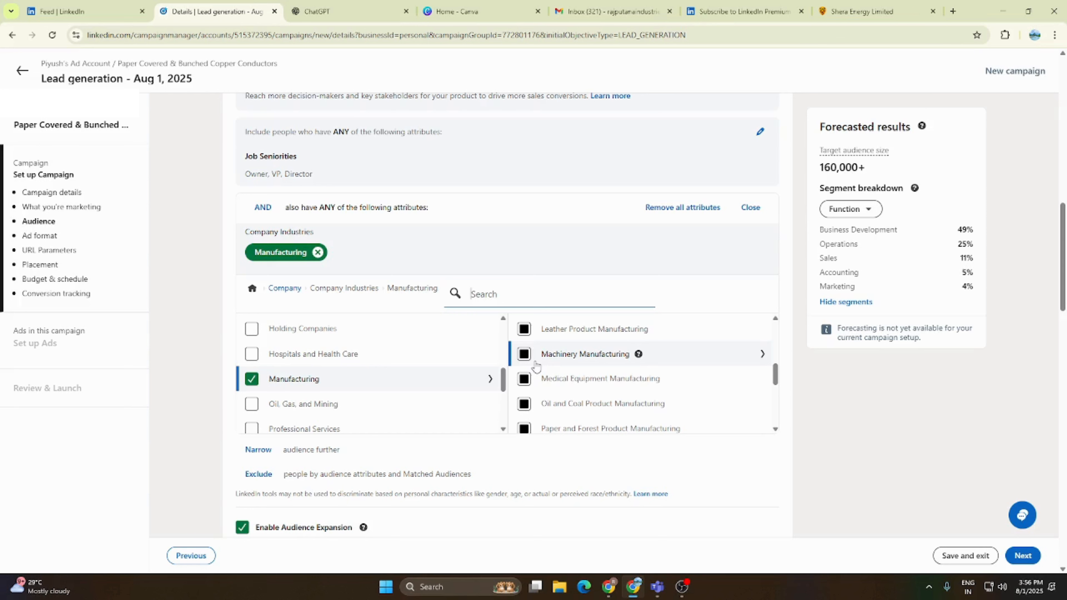
- Search the company industries for "transformers" and clear the search
click(491, 291)
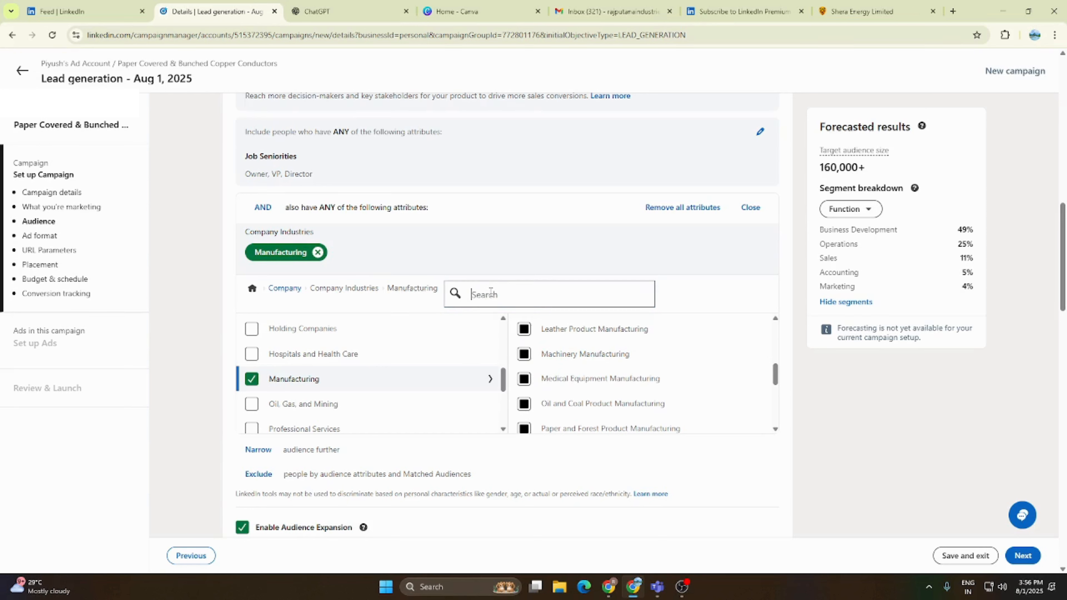
text(transf)
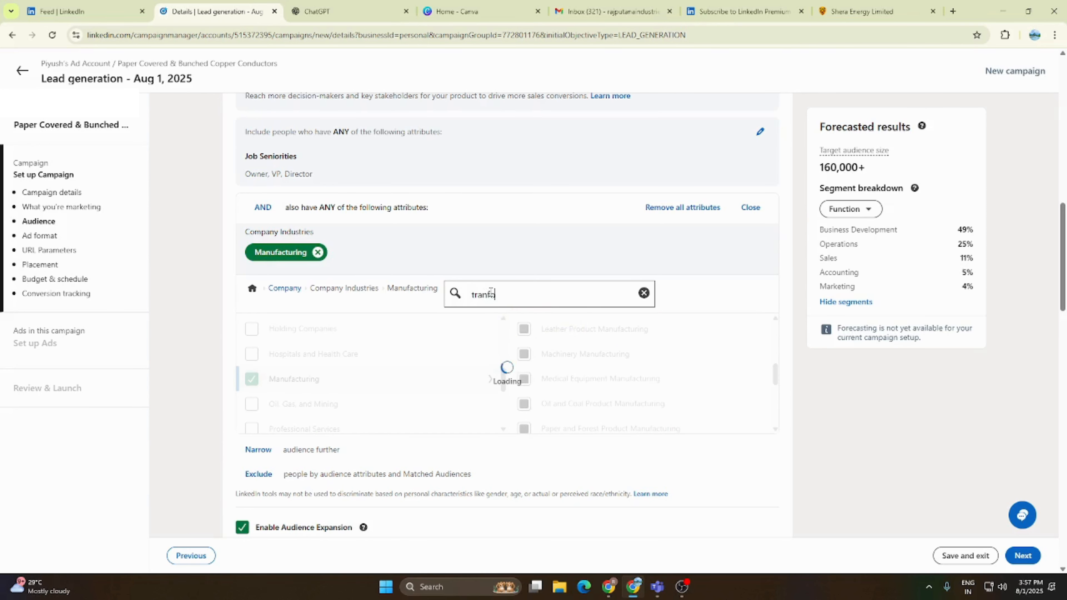
text(or)
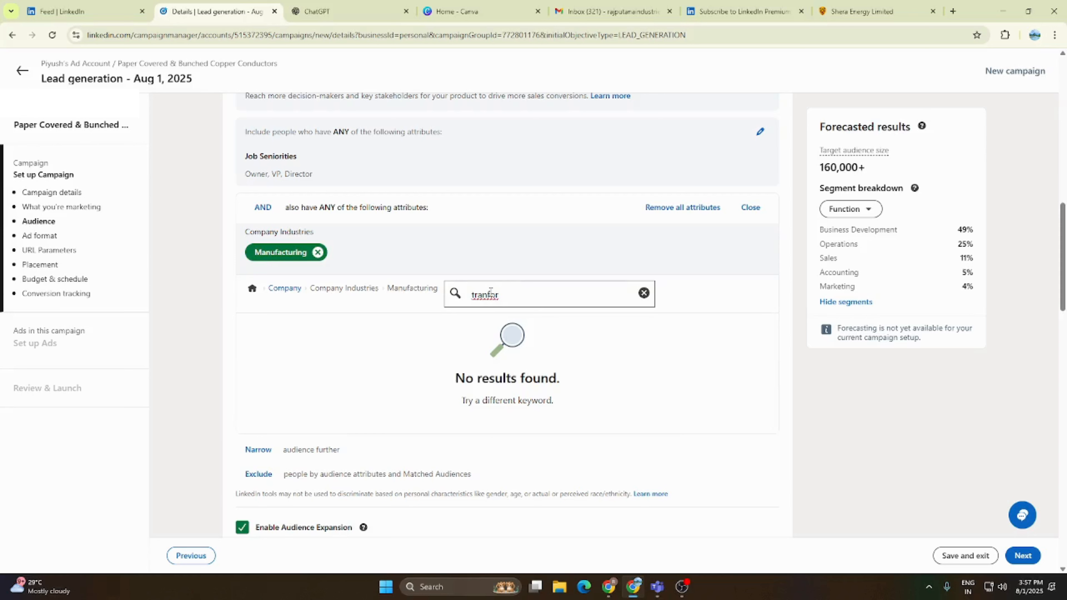
text(mers)
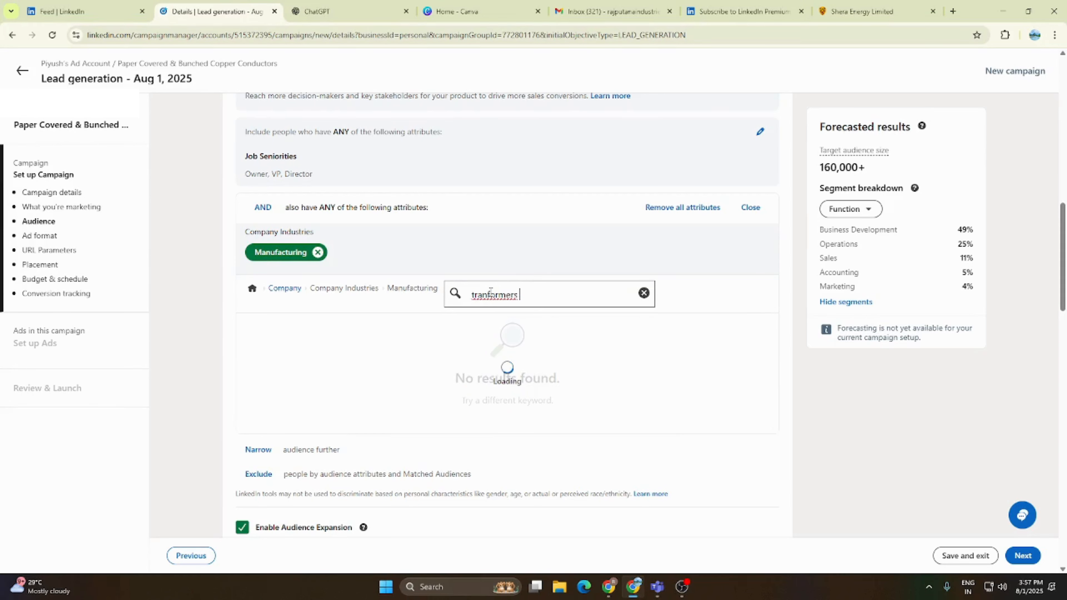
double_click(490, 295)
right_click(489, 299)
click(537, 308)
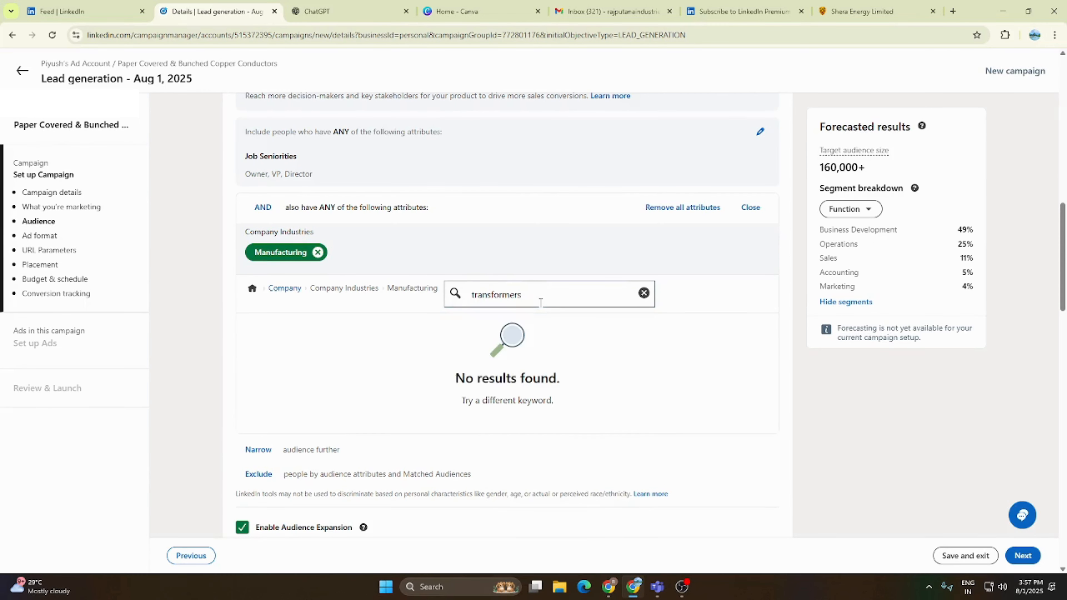
key(BackSpace)
key(BackSpace)
key(BackSpace)
key(BackSpace)
key(BackSpace)
key(BackSpace)
key(BackSpace)
key(BackSpace)
key(BackSpace)
key(BackSpace)
key(BackSpace)
key(BackSpace)
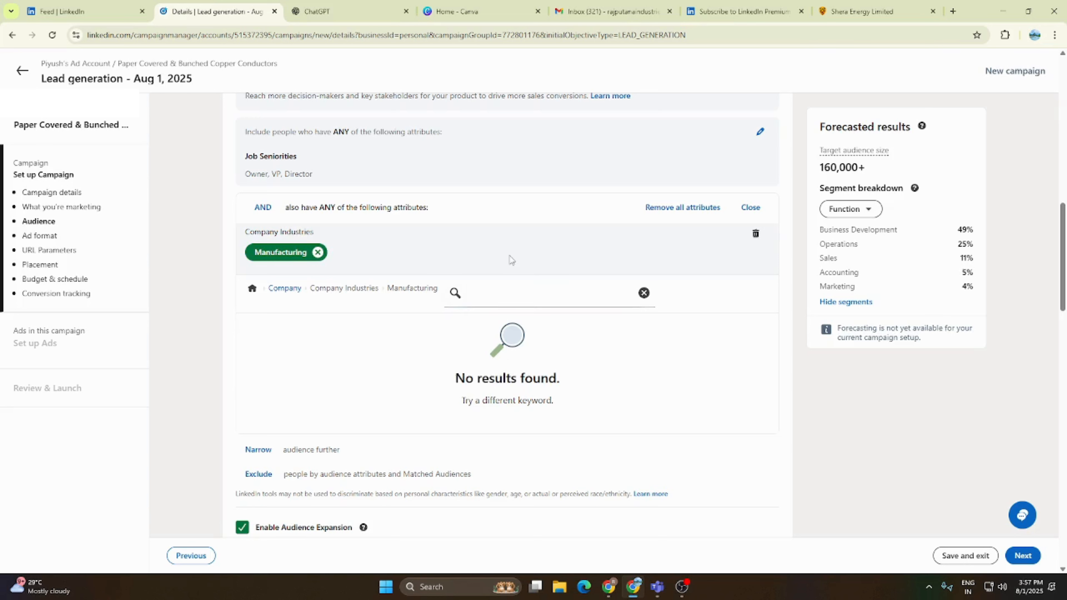
click(643, 295)
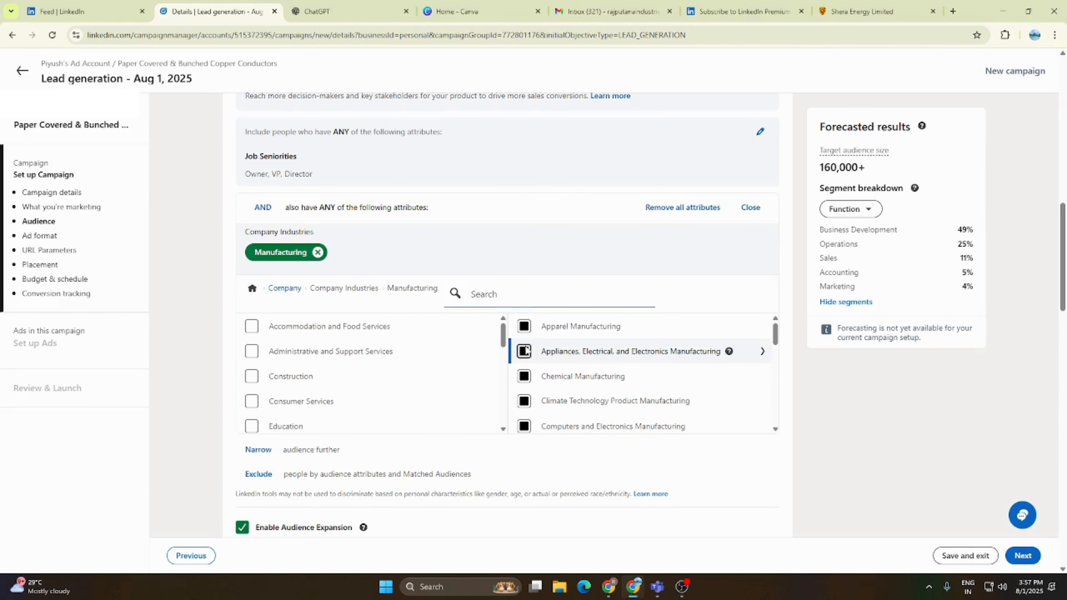
- Try Apparel Manufacturing and its Fashion Accessories Manufacturing sub-industry in place of Manufacturing, and remove them from the AND condition again
click(527, 331)
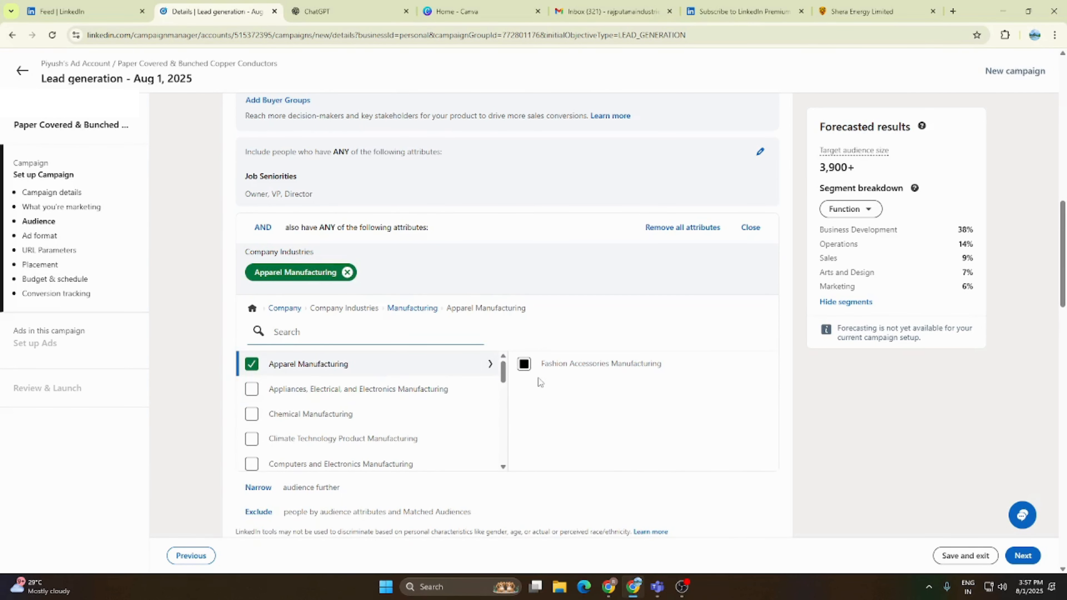
click(524, 364)
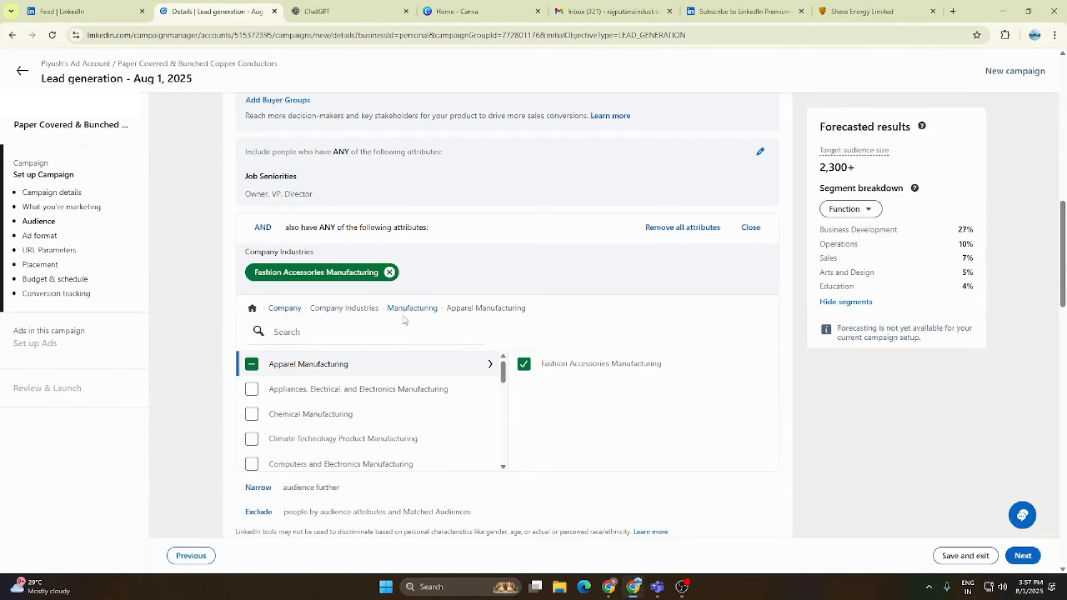
click(410, 310)
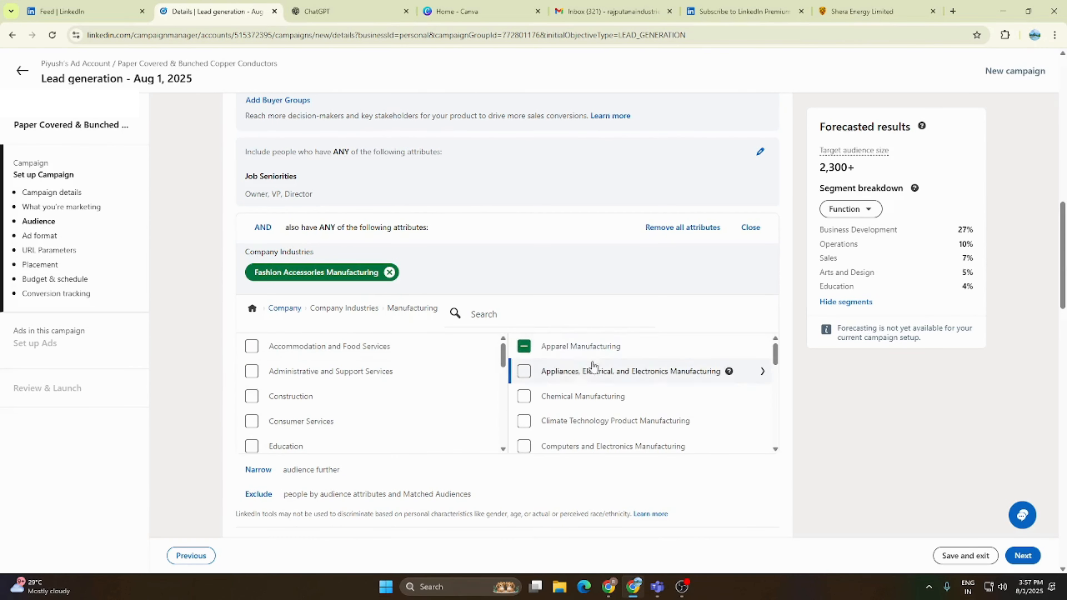
click(524, 347)
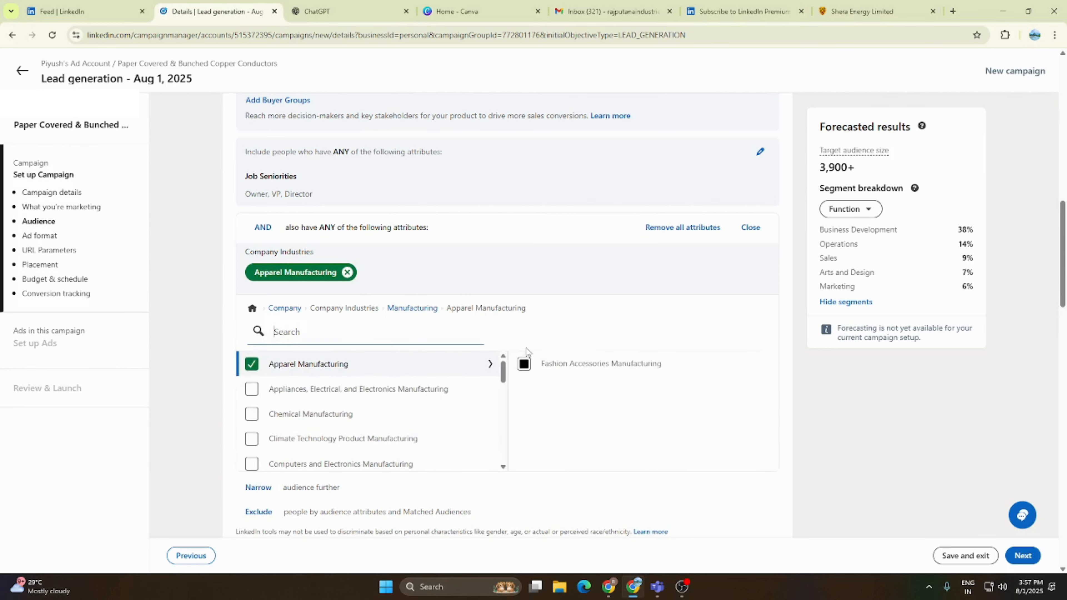
click(252, 365)
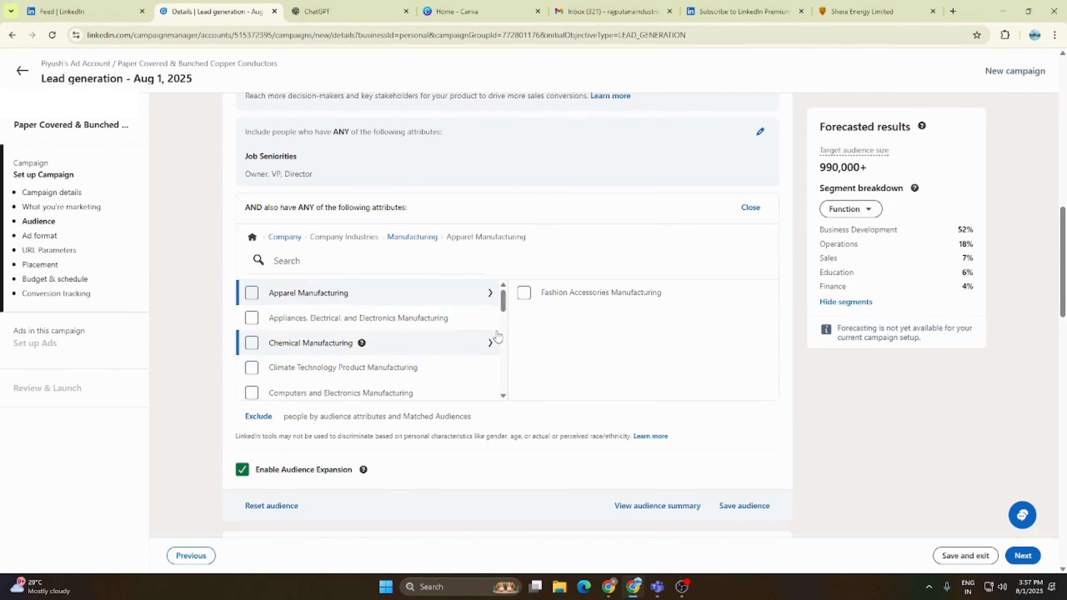
click(429, 237)
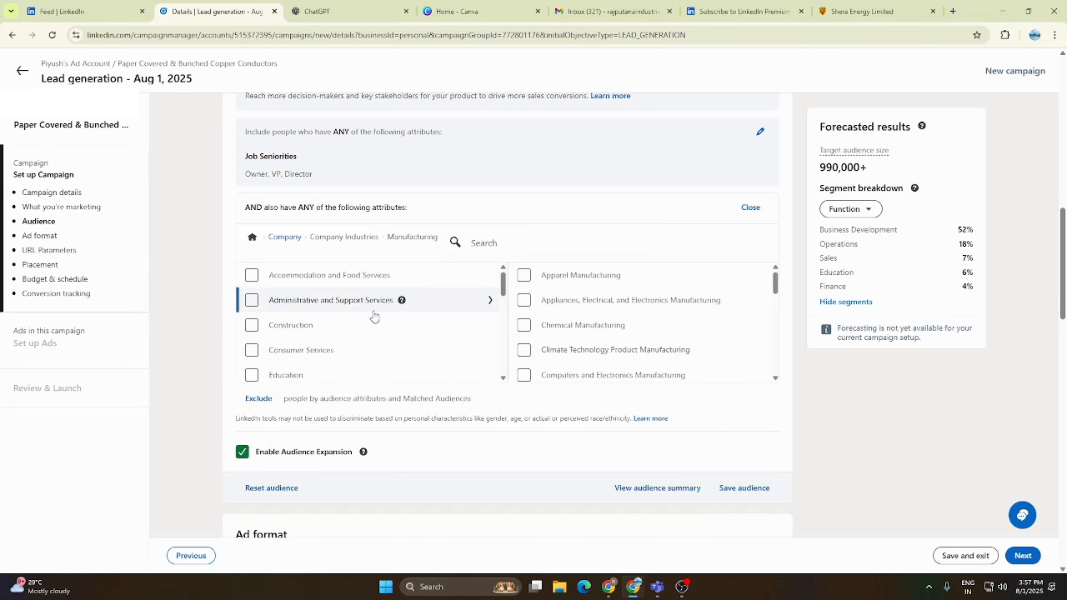
- Reopen Company Industries and include Appliances, Electrical, and Electronics Manufacturing from the Manufacturing sub-industries in the AND condition
scroll(329, 305, up, 5)
scroll(395, 324, down, 5)
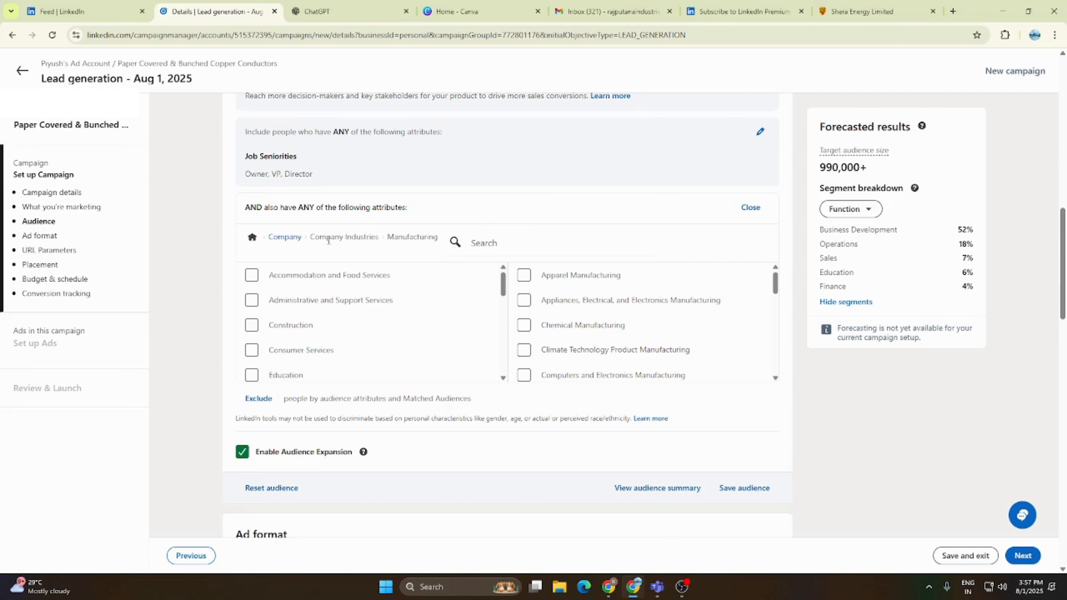
click(285, 238)
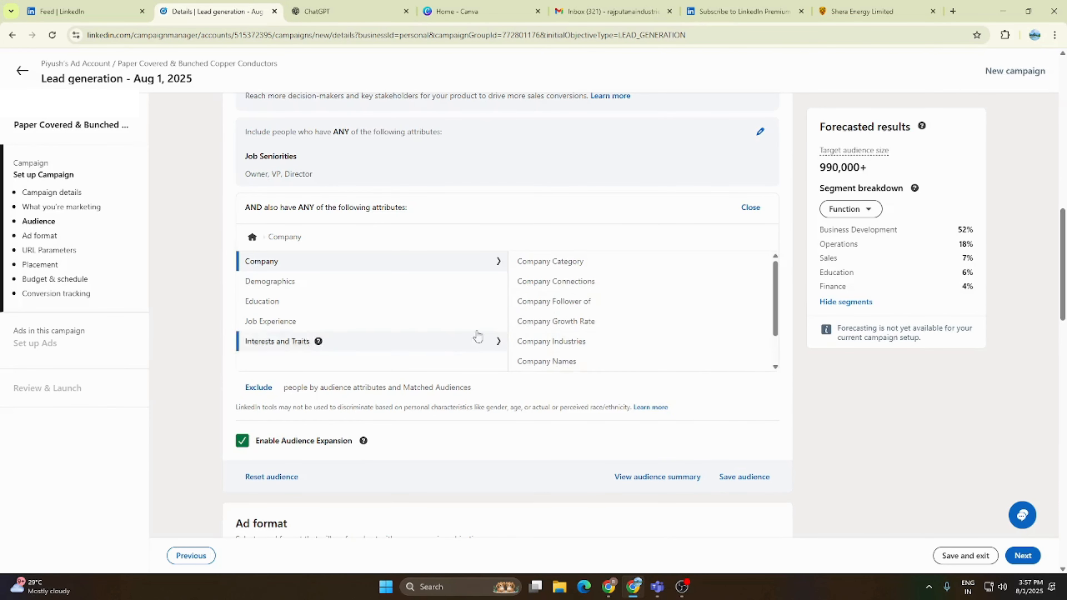
click(567, 347)
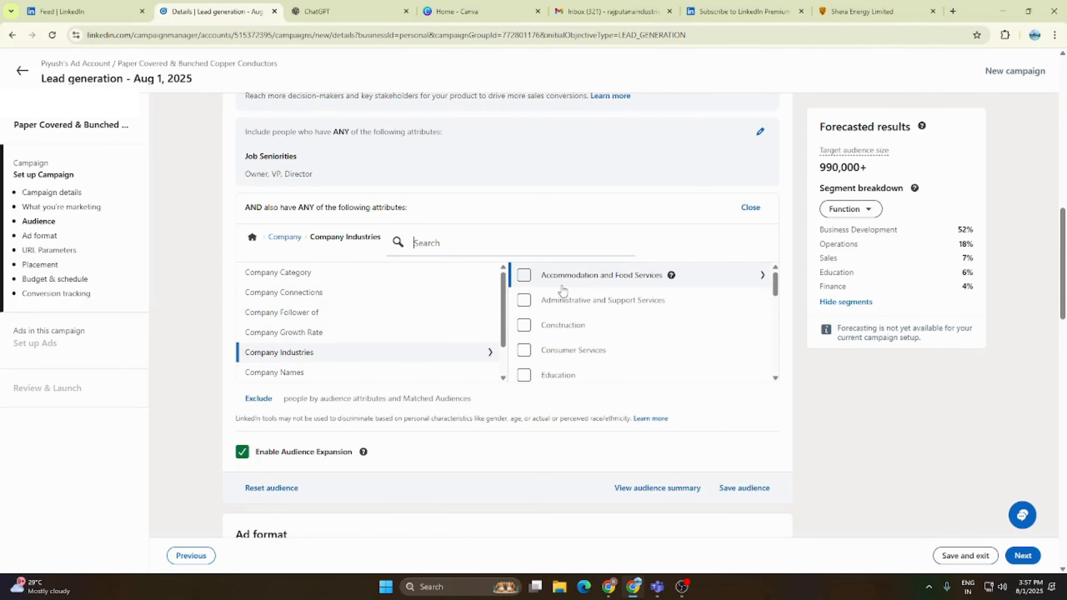
scroll(567, 291, down, 2)
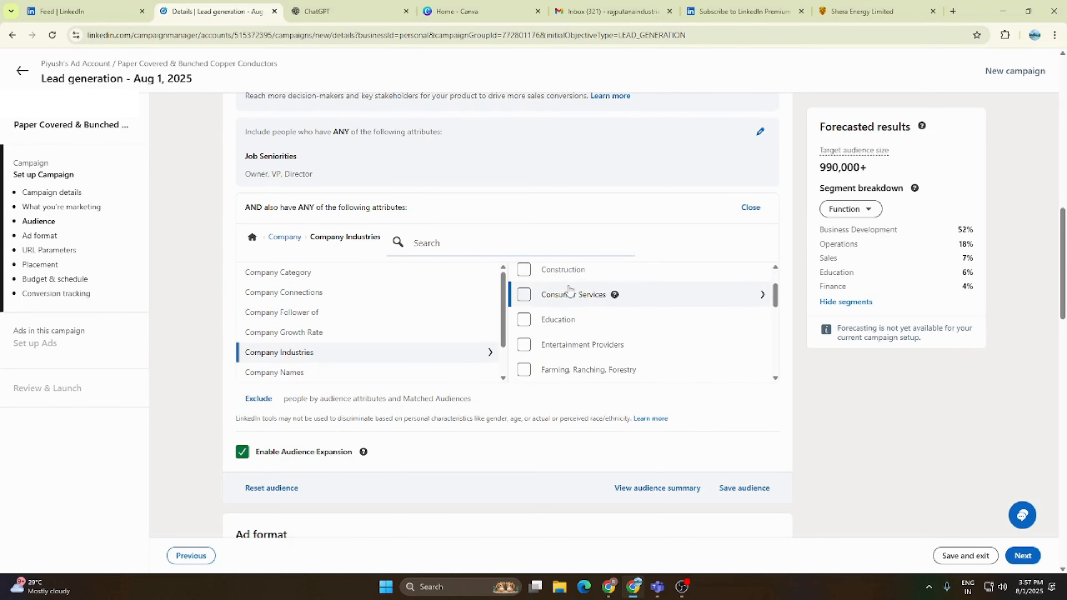
scroll(569, 290, down, 2)
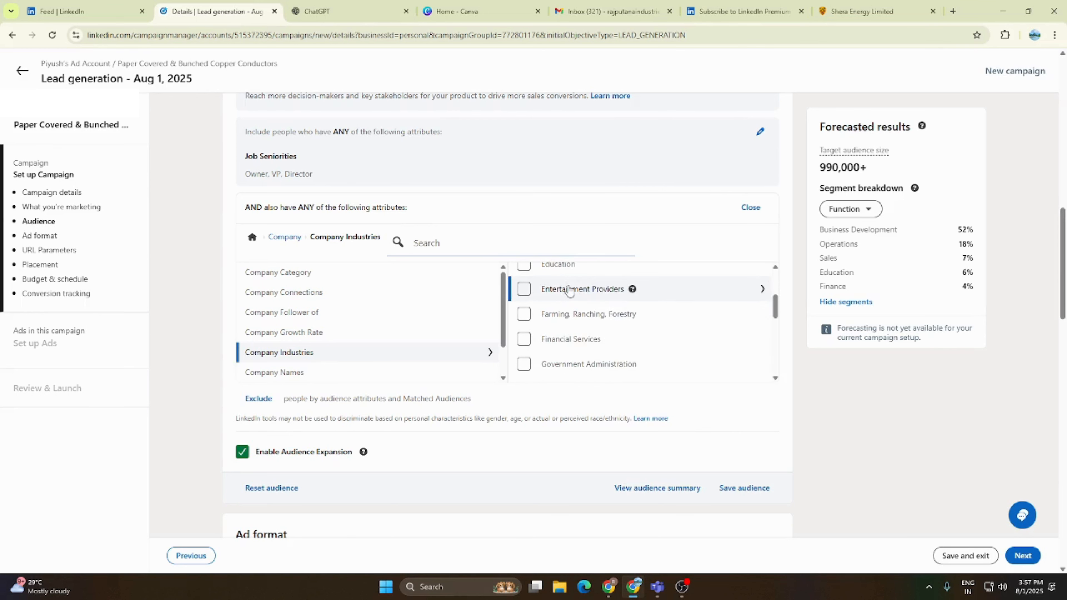
scroll(570, 290, up, 5)
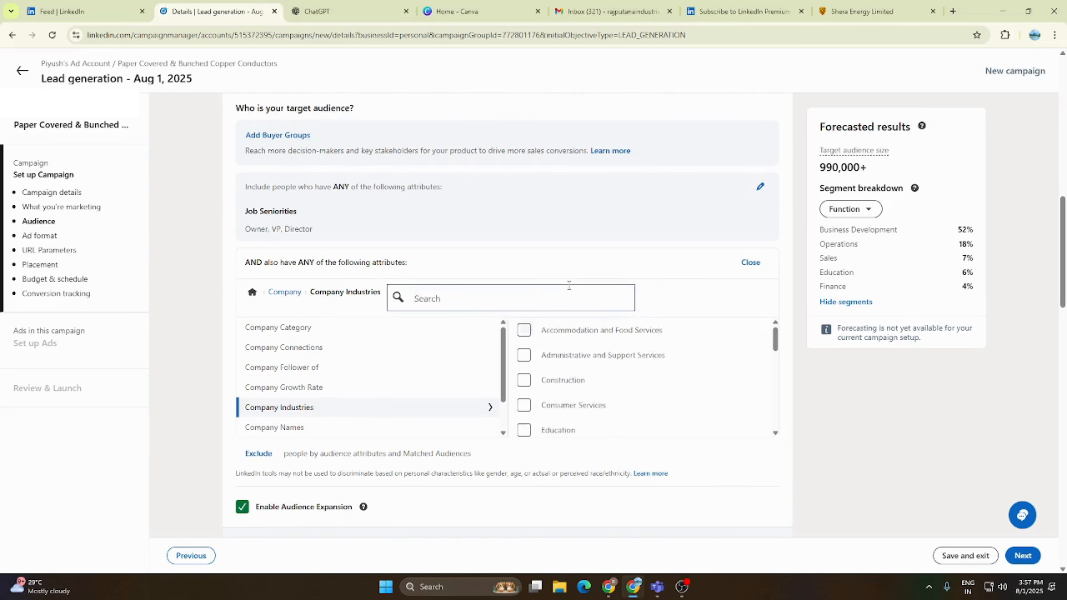
scroll(578, 285, down, 1)
scroll(648, 318, down, 6)
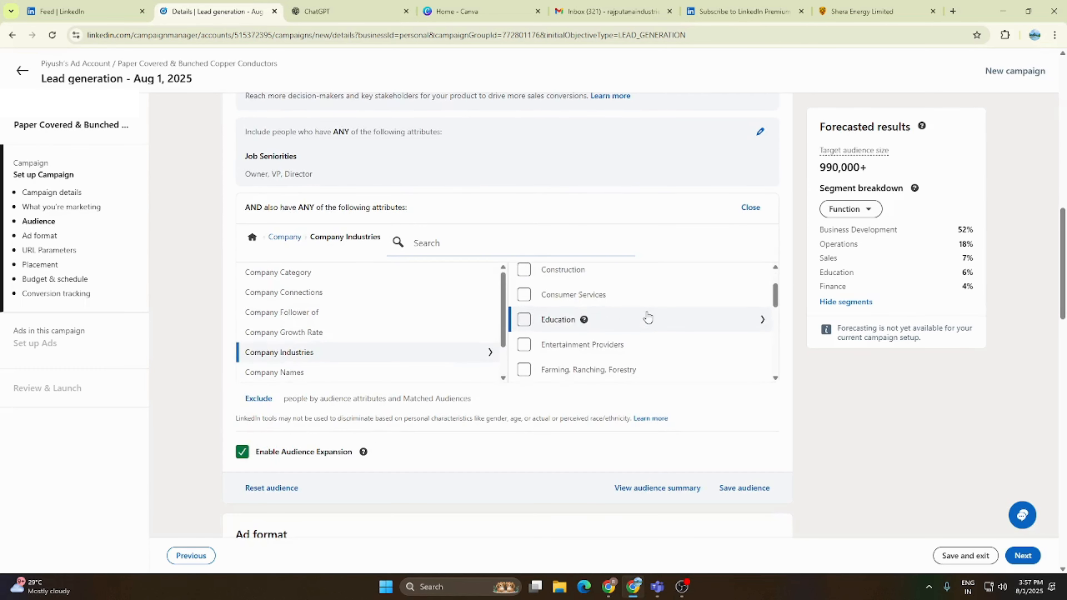
scroll(648, 319, down, 2)
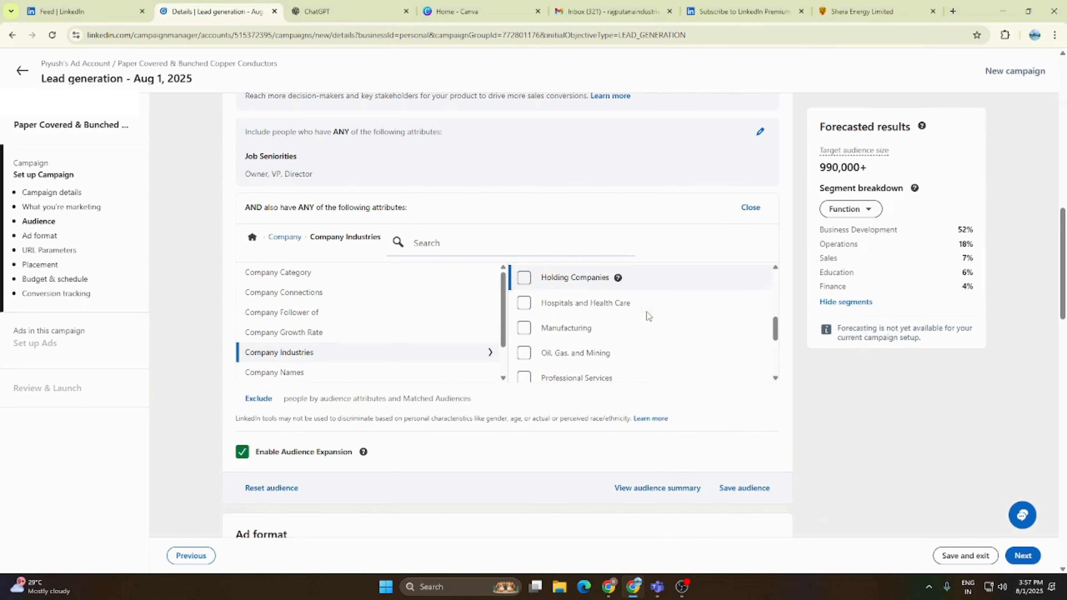
click(723, 326)
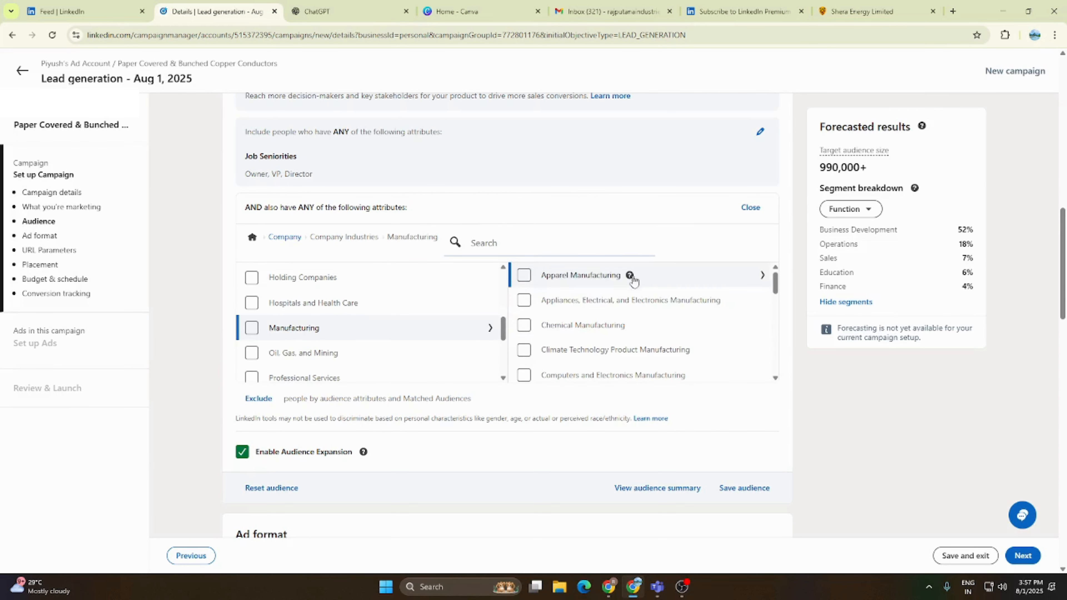
click(524, 301)
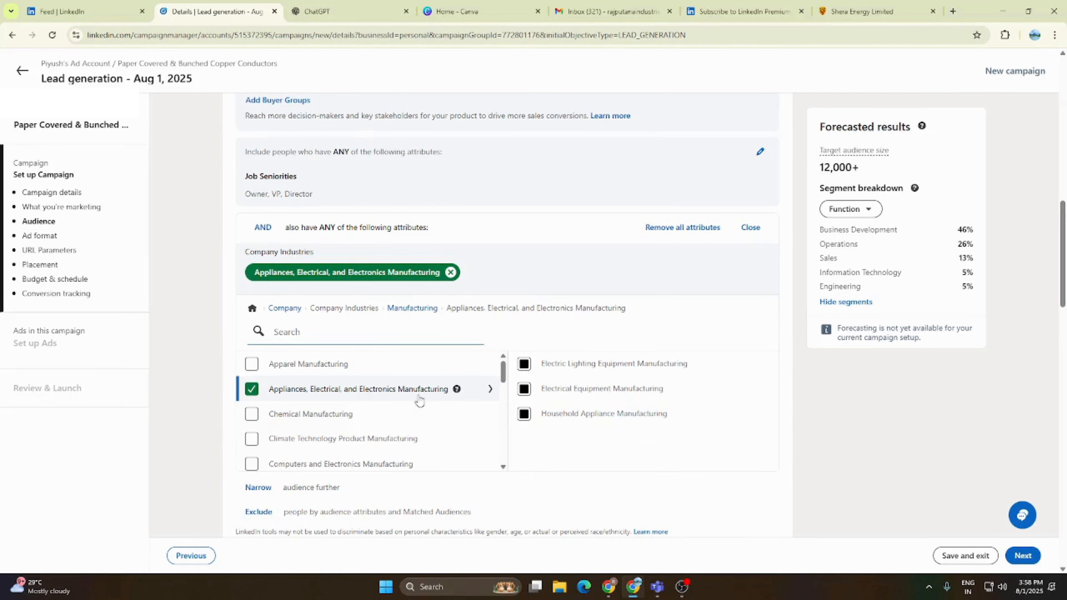
- Include Fabricated Metal Products from the Manufacturing sub-industries in the AND condition and look through what it covers
click(425, 310)
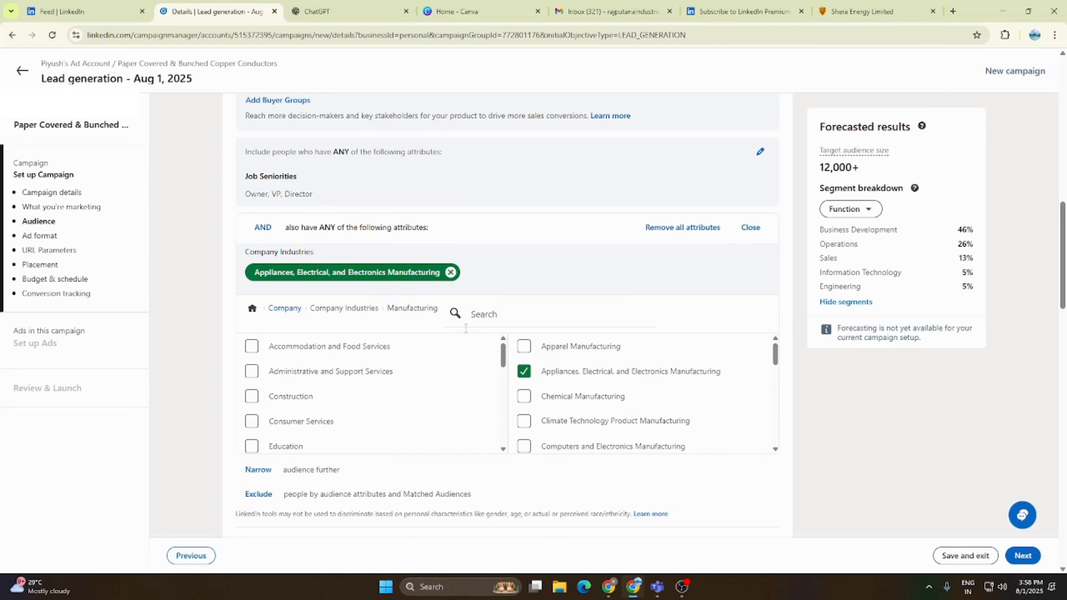
scroll(622, 395, down, 2)
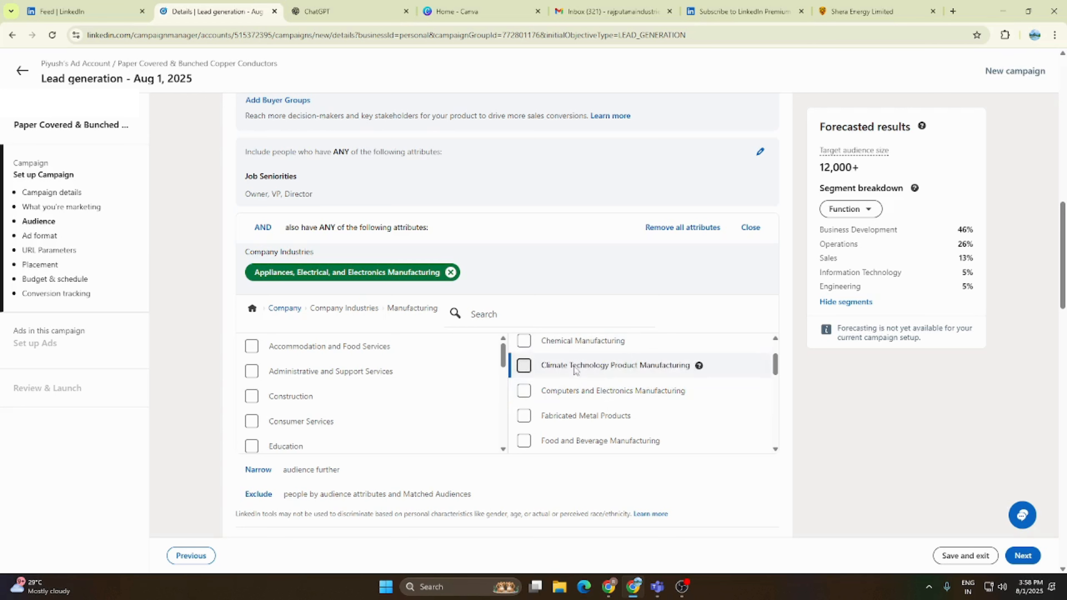
scroll(597, 425, down, 2)
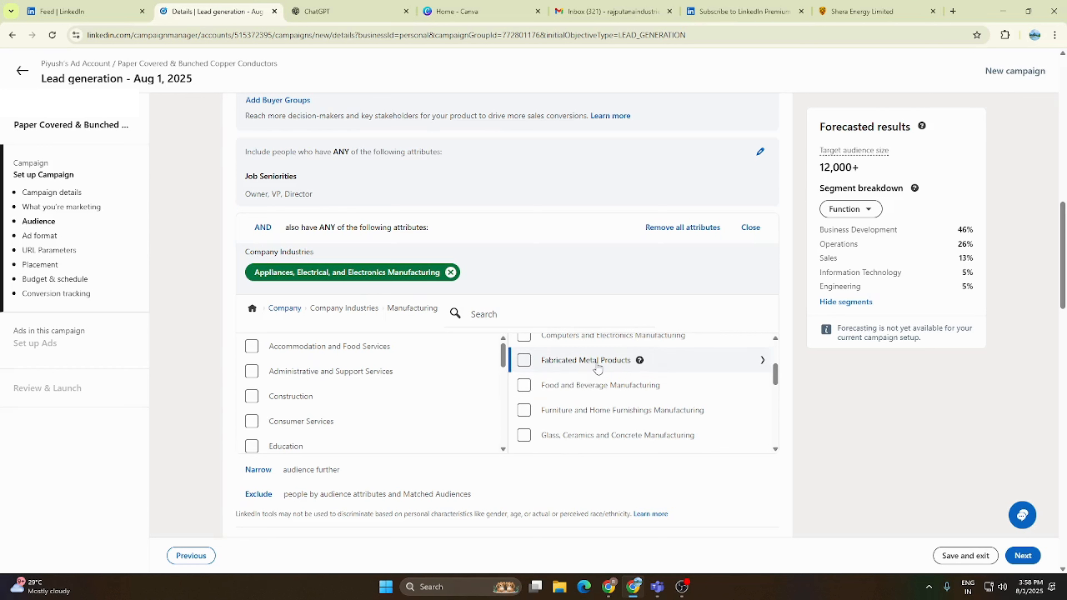
click(524, 360)
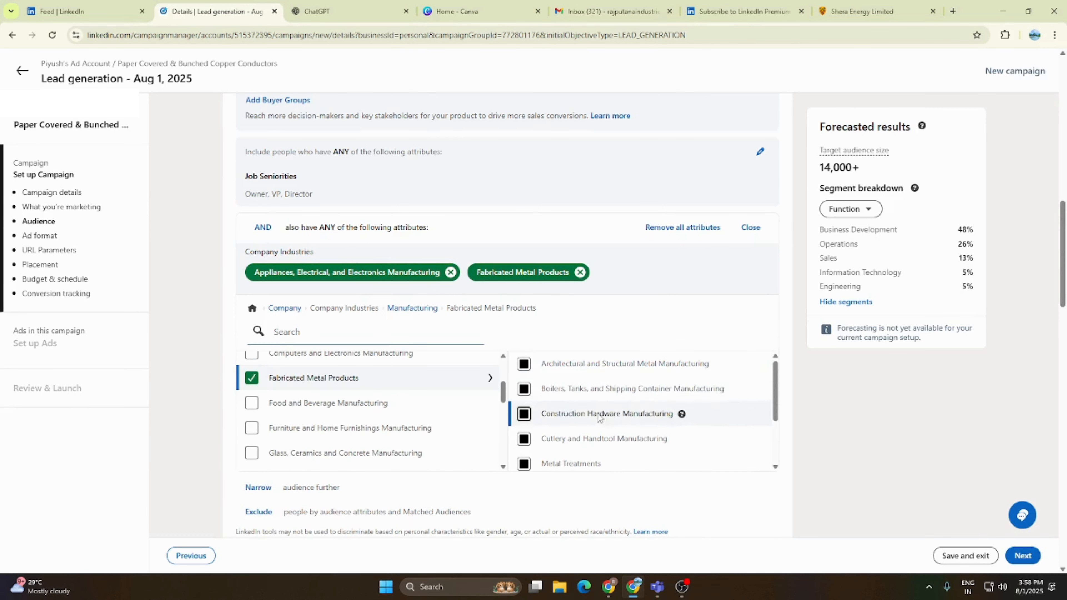
scroll(600, 416, down, 3)
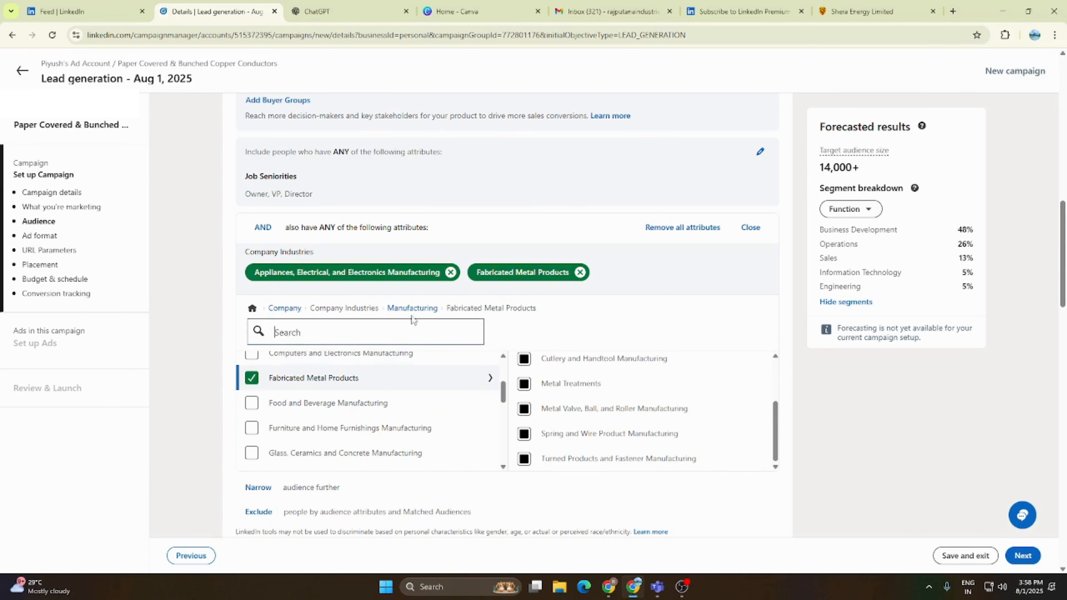
- Include Engines and Power Transmission Equipment Manufacturing from the Machinery Manufacturing sub-industries under Manufacturing
click(416, 308)
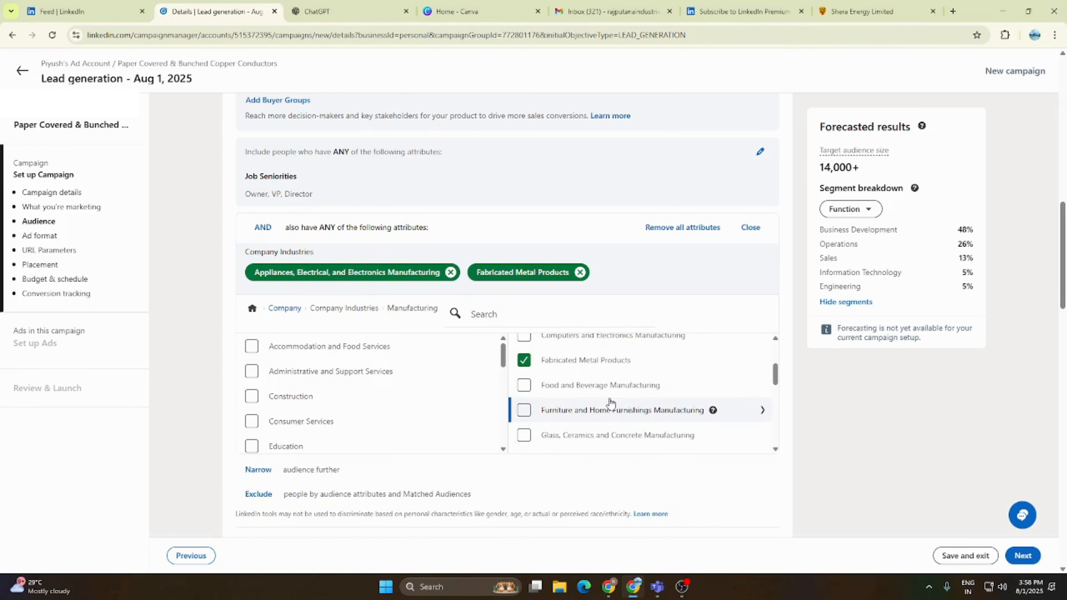
scroll(612, 403, down, 1)
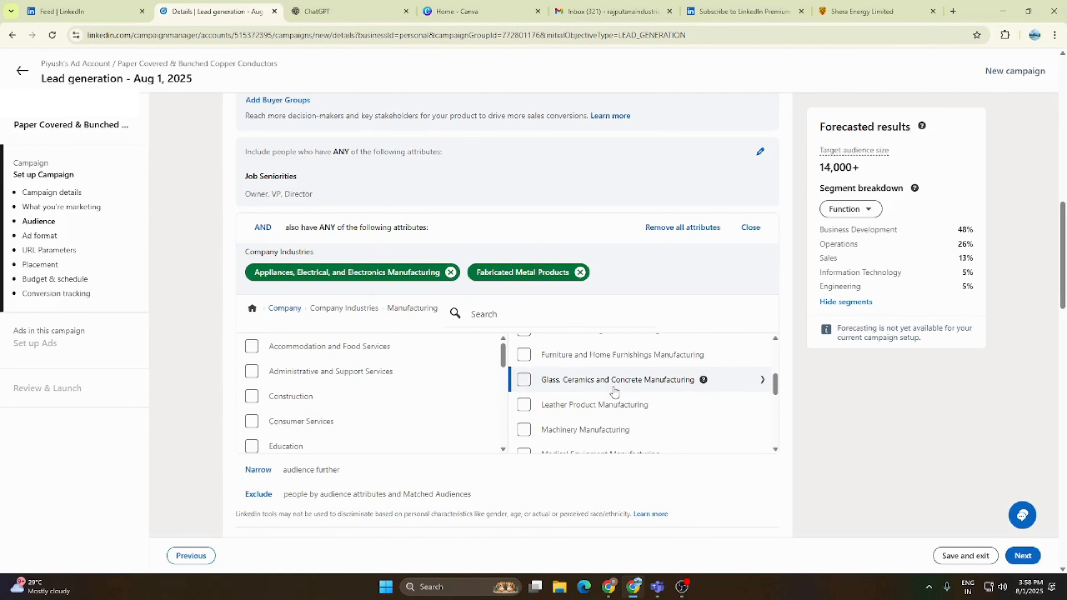
scroll(614, 392, down, 1)
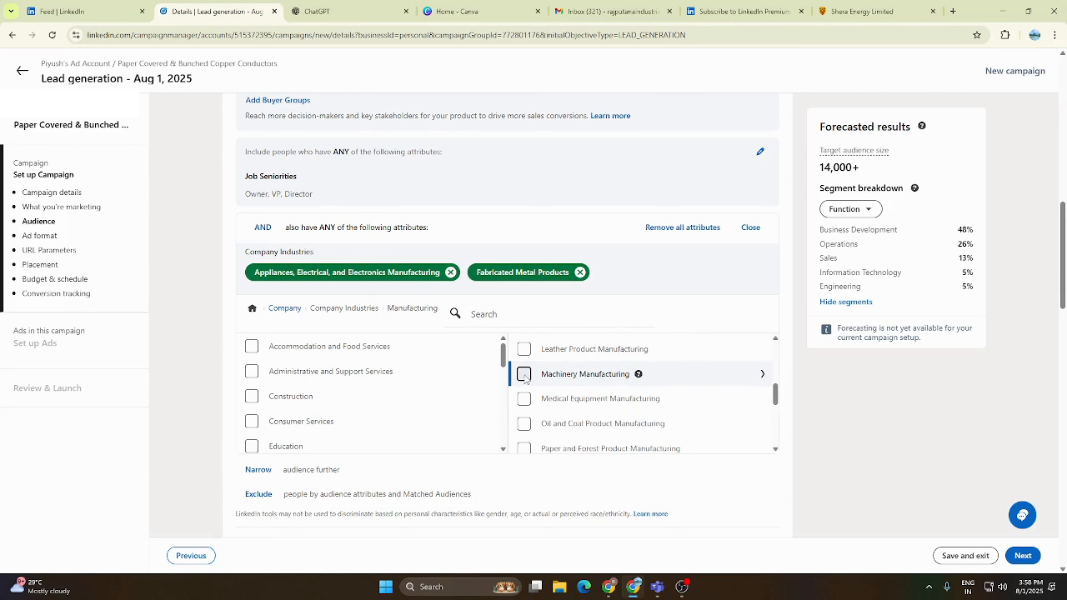
click(736, 377)
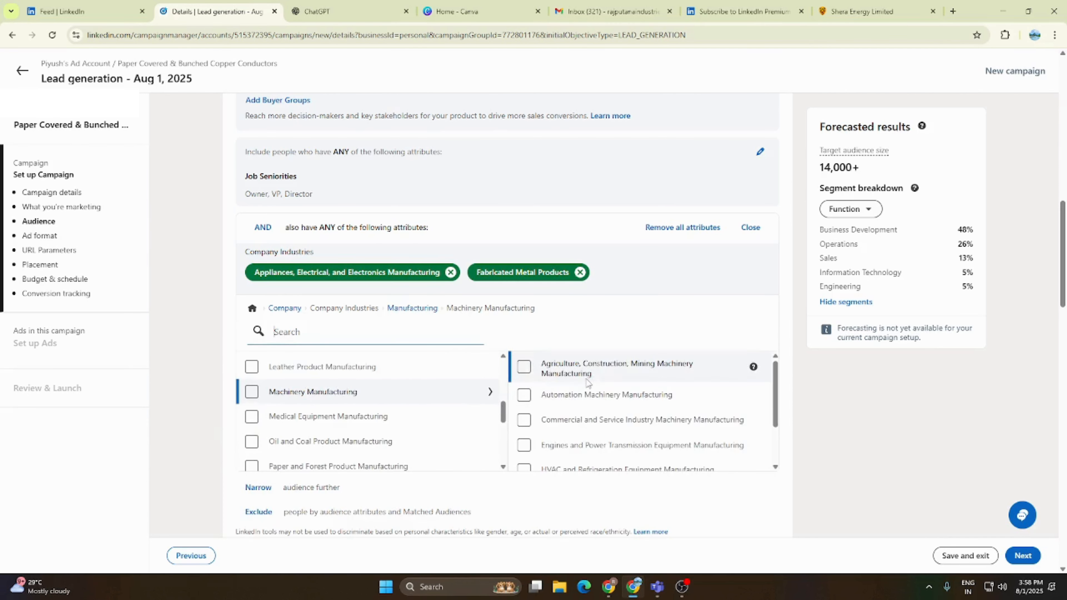
scroll(589, 414, down, 1)
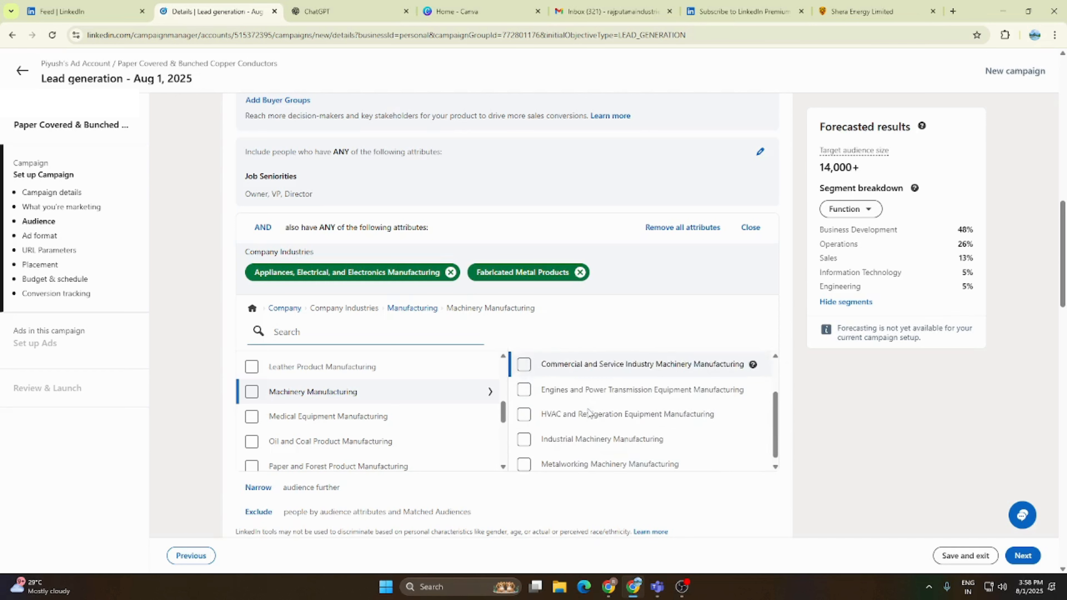
click(524, 390)
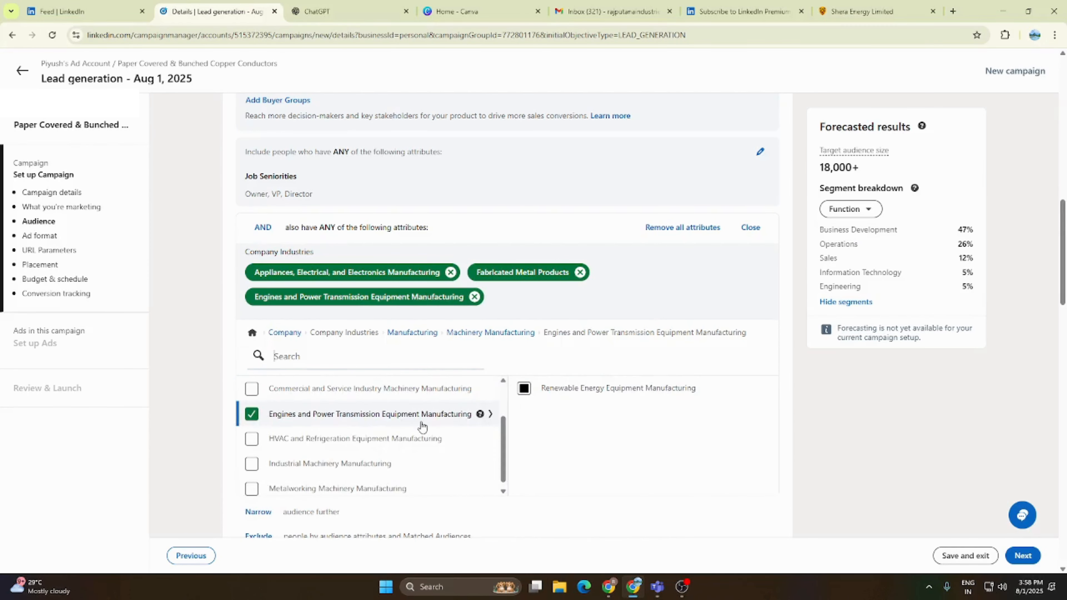
- Also include HVAC and Refrigeration Equipment, Metalworking Machinery, and Industrial Machinery Manufacturing from the Machinery Manufacturing sub-industries
click(490, 333)
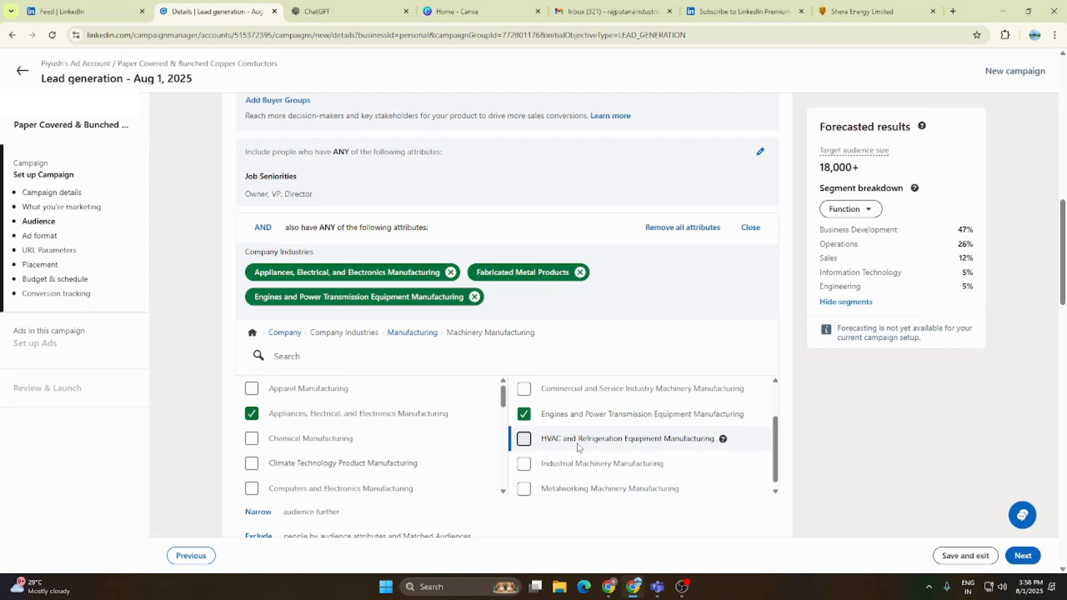
click(525, 439)
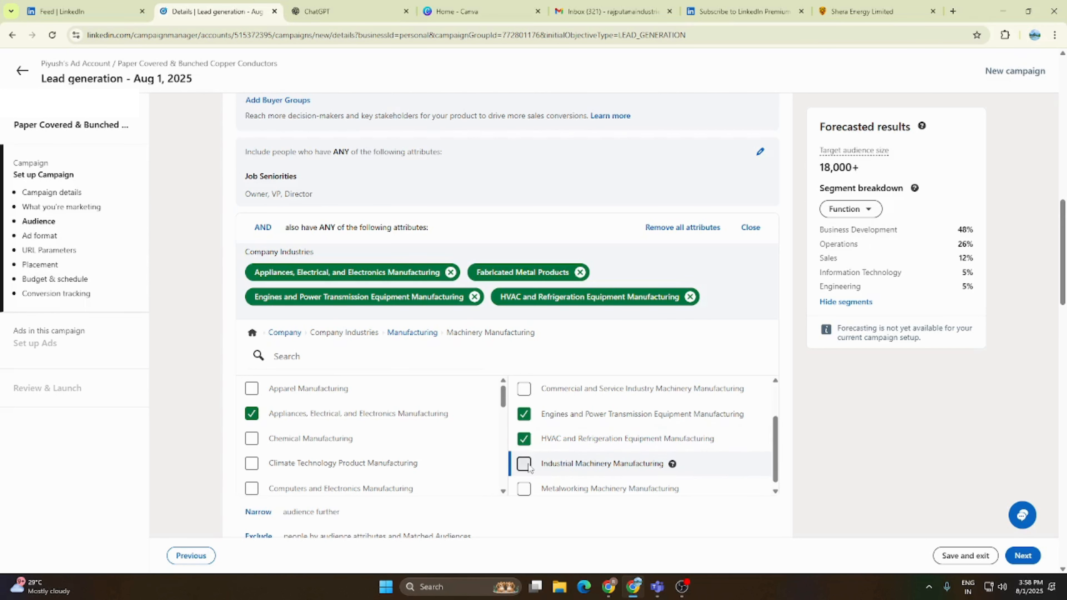
scroll(529, 468, down, 1)
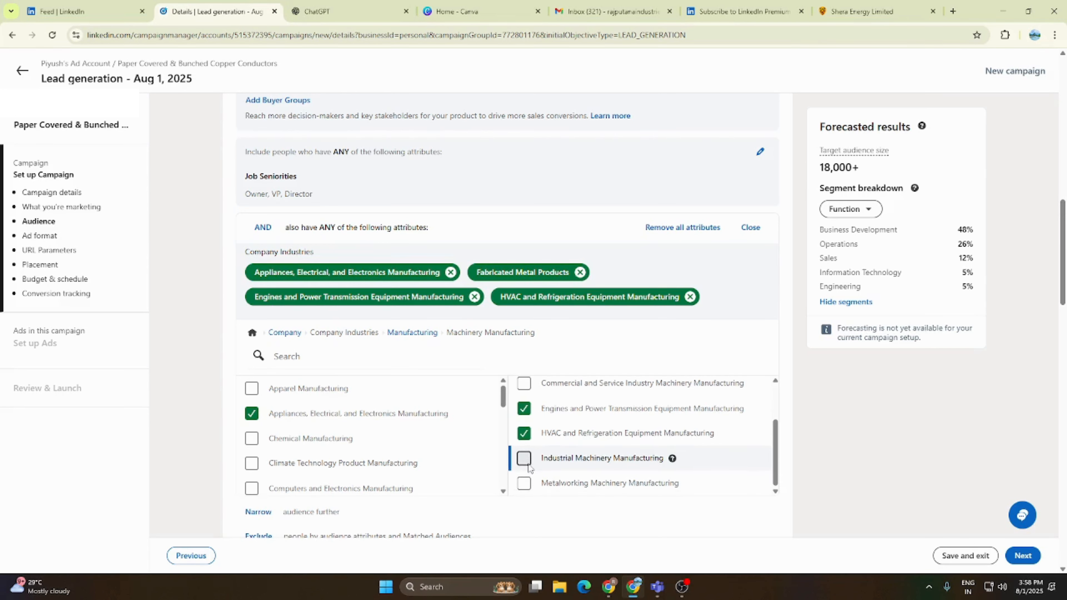
click(524, 483)
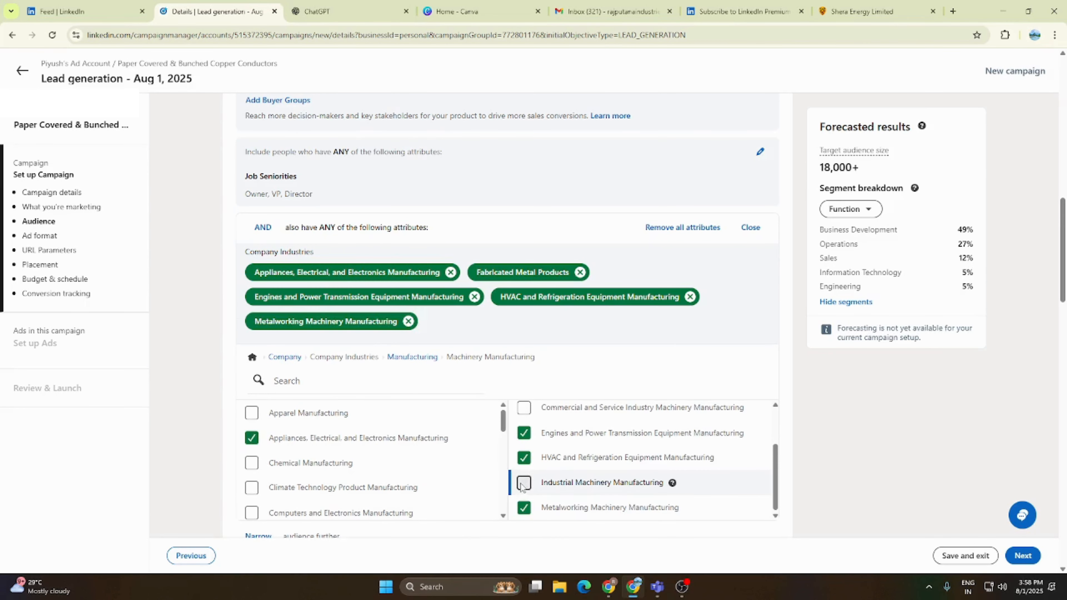
click(524, 483)
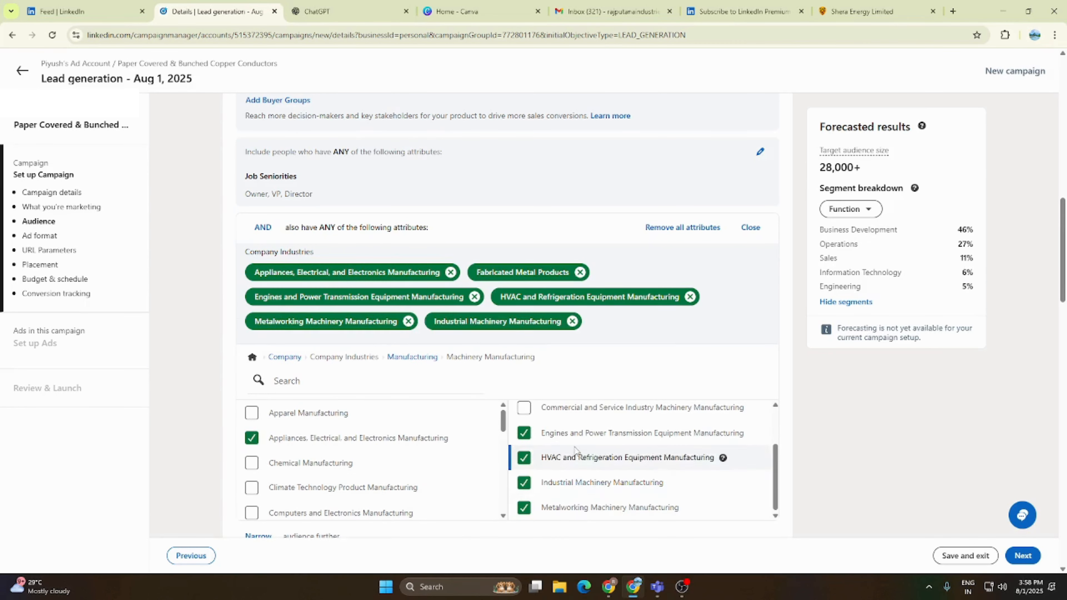
- Look through the remaining Machinery Manufacturing sub-industries and the full Manufacturing list for other relevant company industries
scroll(572, 450, up, 2)
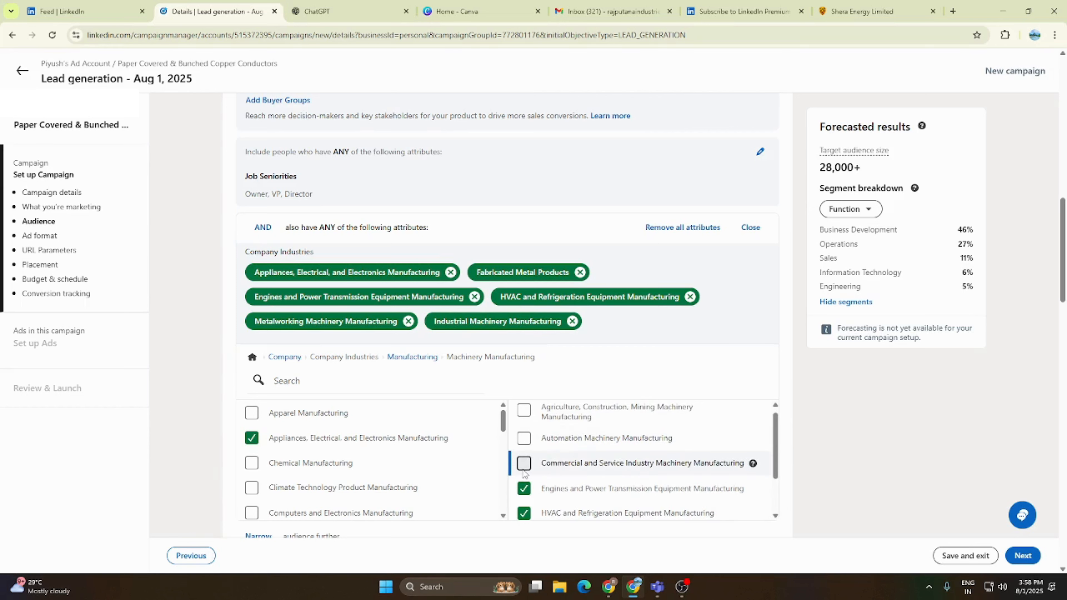
scroll(523, 473, up, 1)
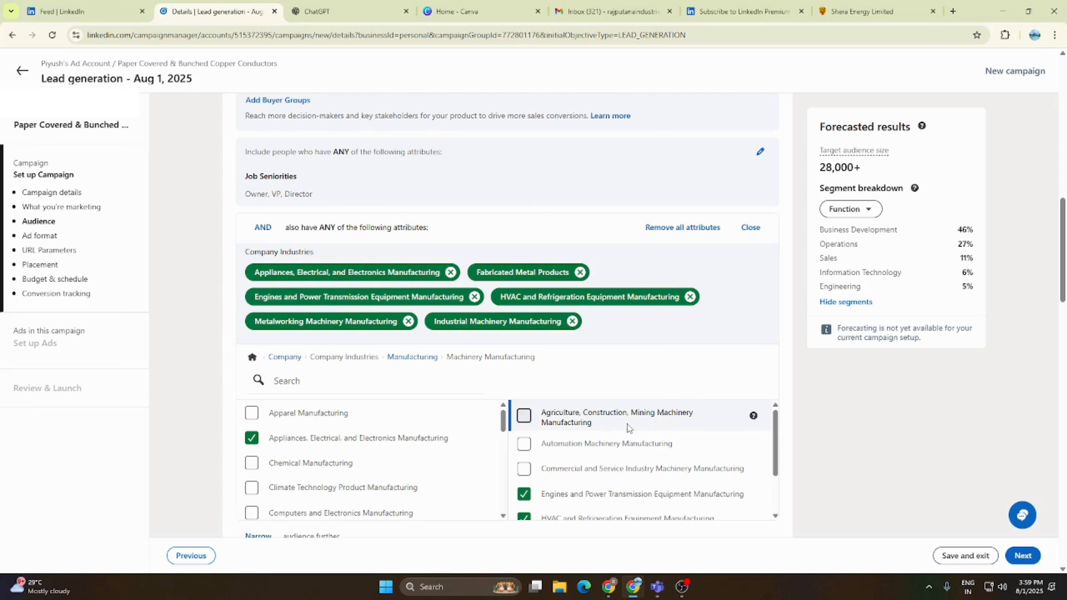
click(467, 378)
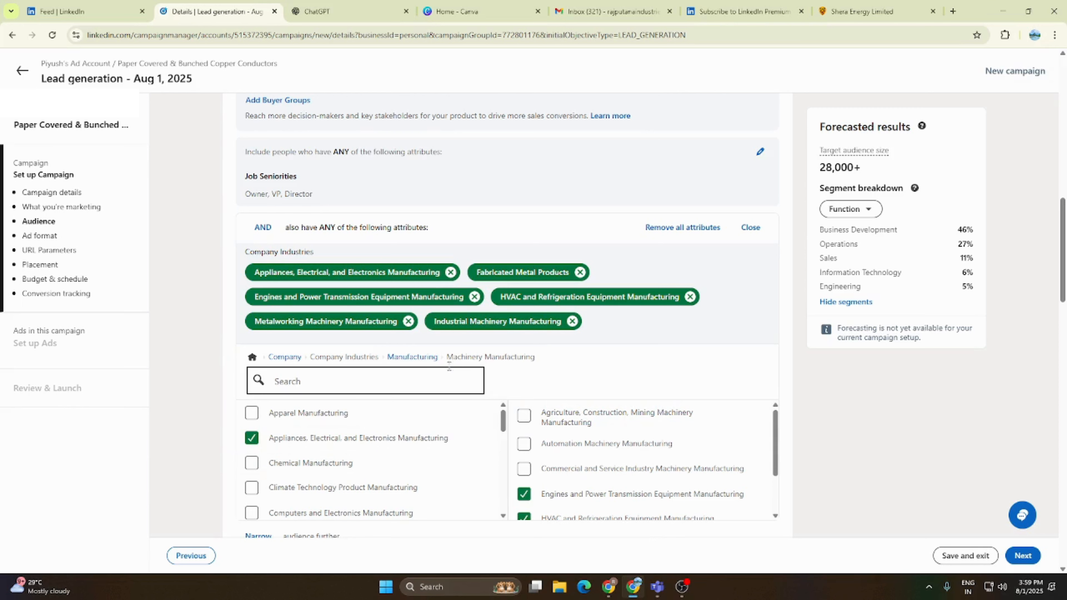
click(424, 358)
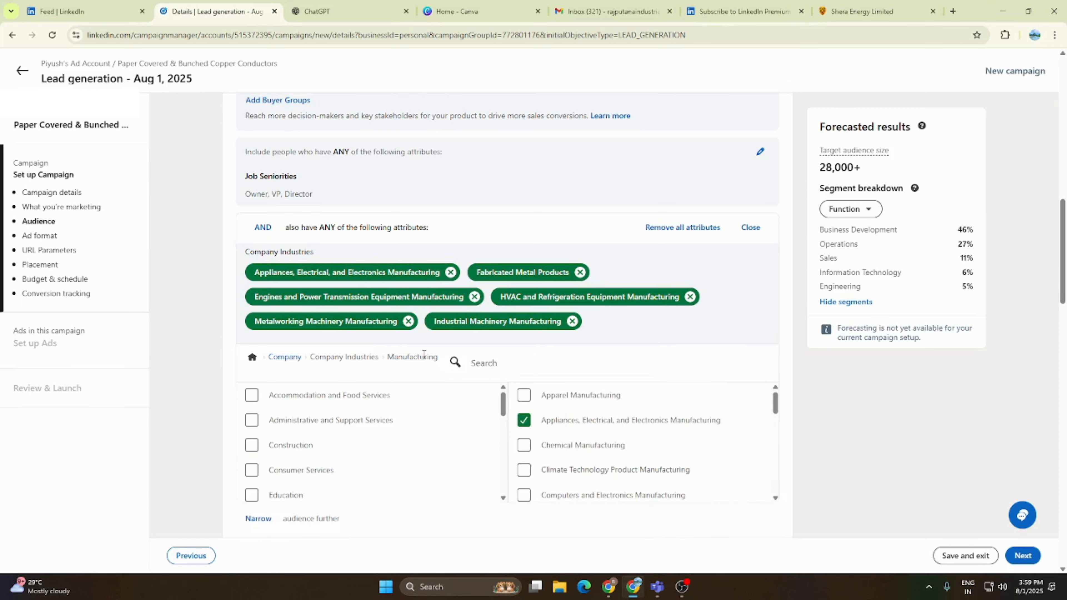
scroll(604, 447, up, 2)
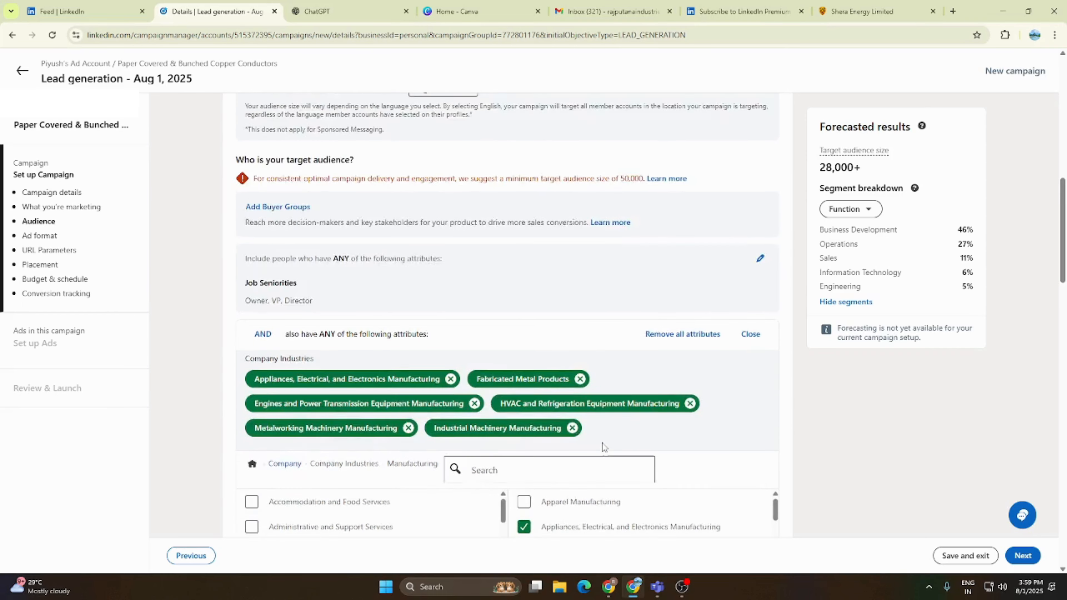
scroll(603, 447, down, 3)
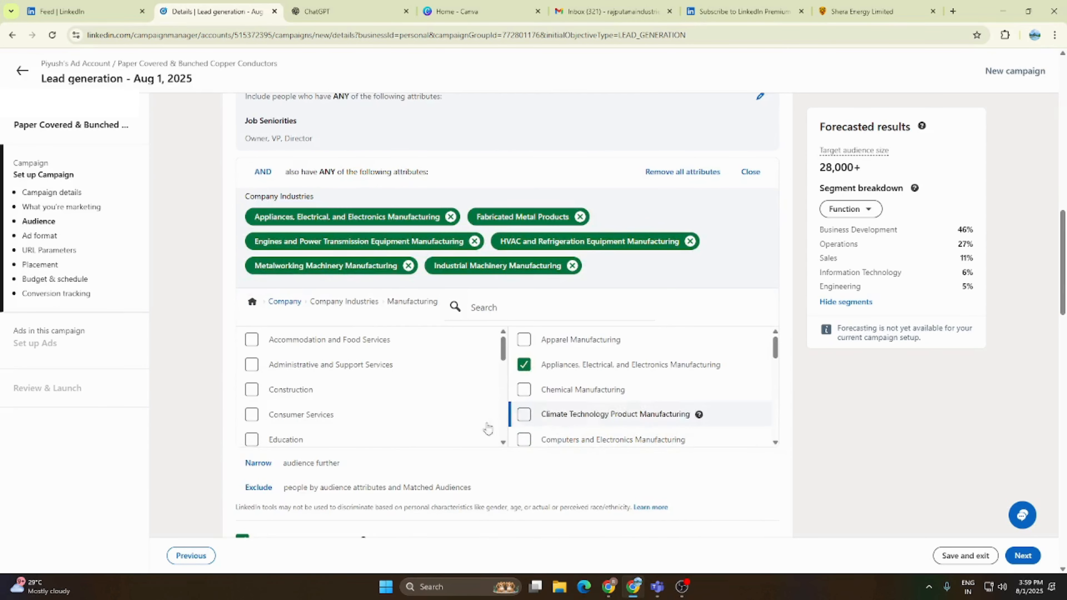
scroll(561, 414, down, 5)
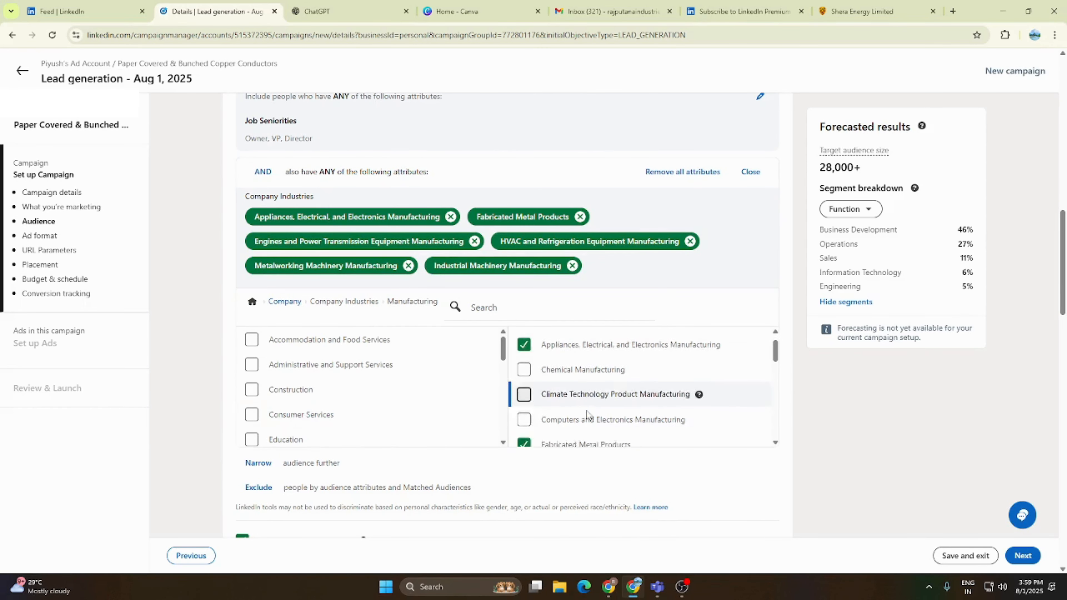
scroll(587, 415, down, 2)
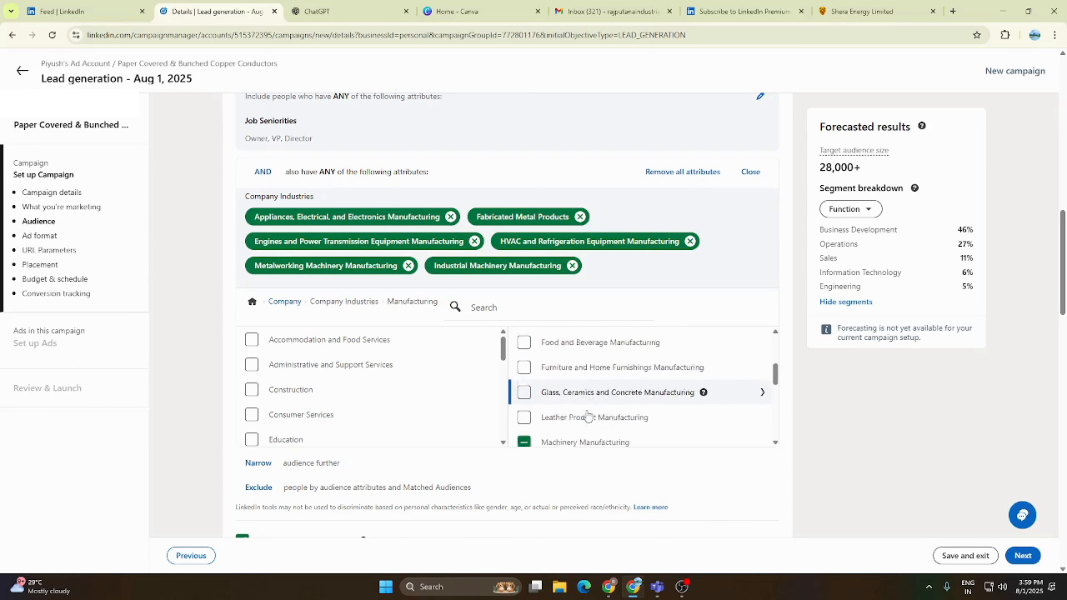
scroll(603, 407, down, 2)
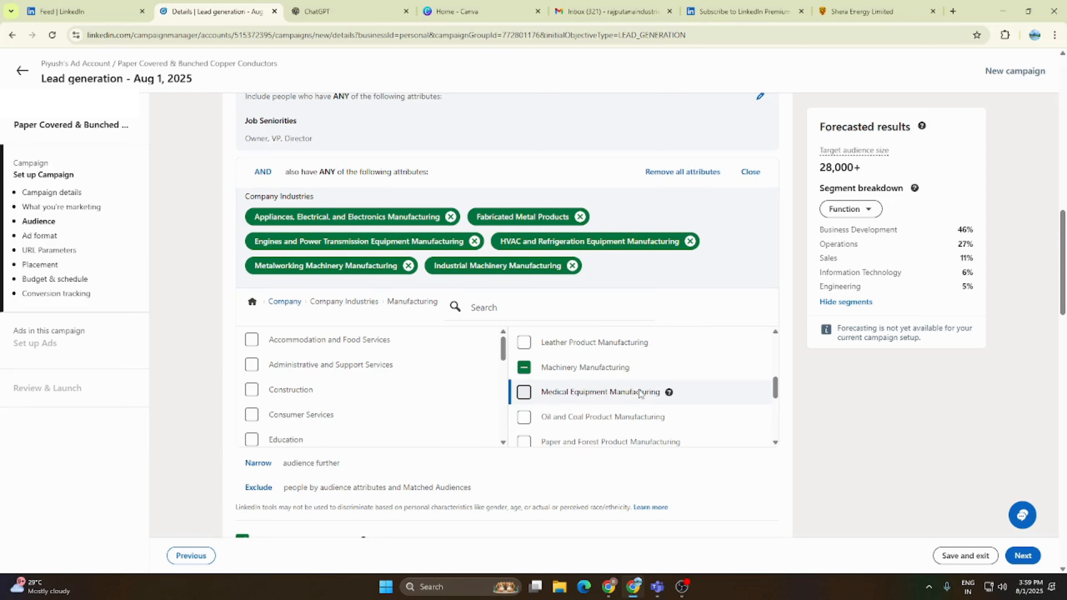
scroll(582, 416, down, 2)
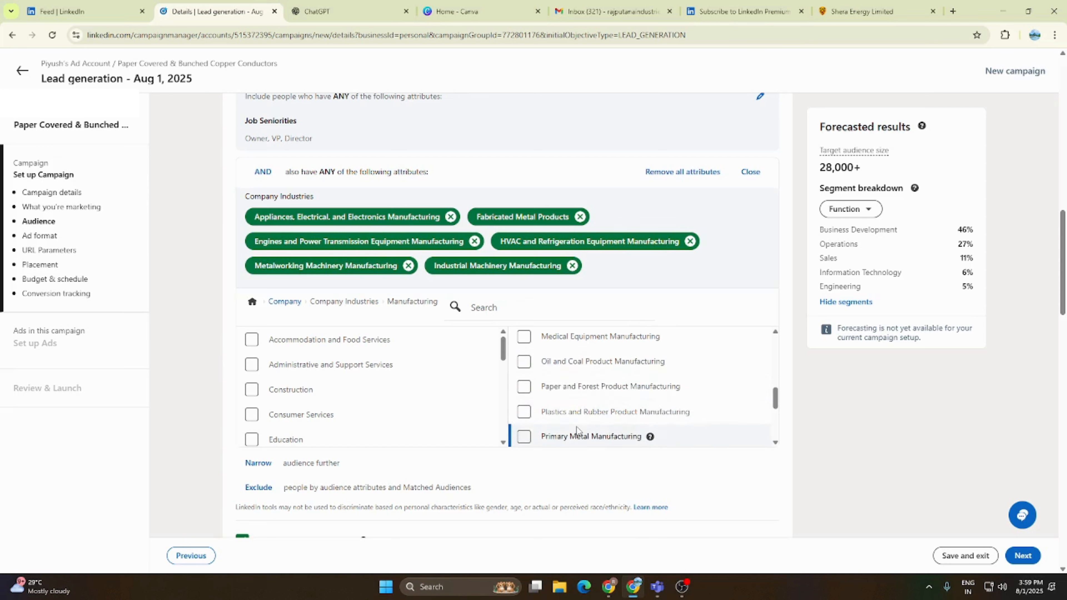
scroll(553, 437, down, 2)
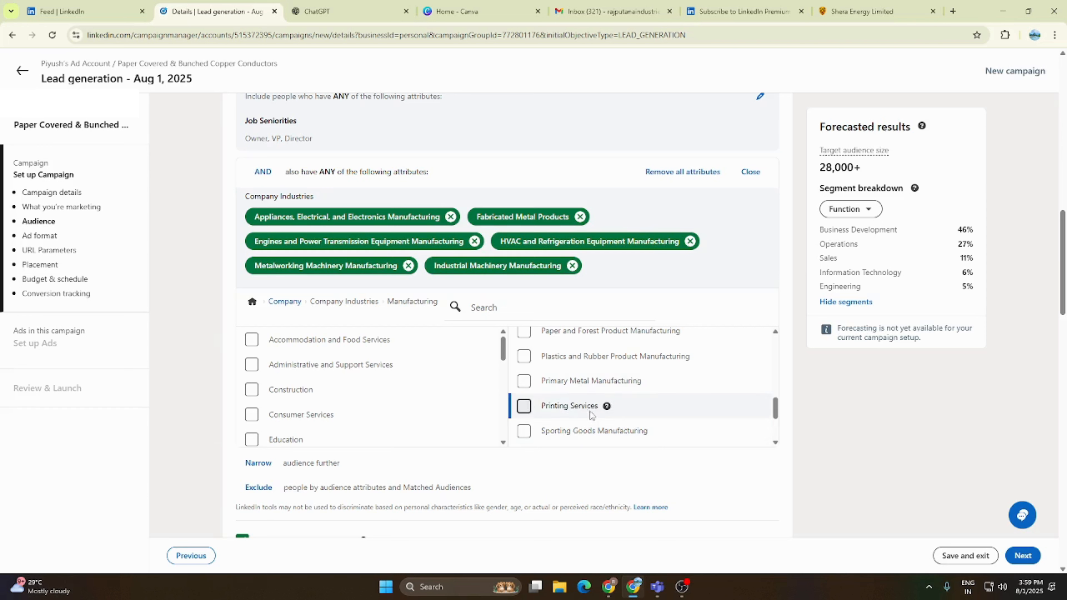
scroll(592, 416, down, 2)
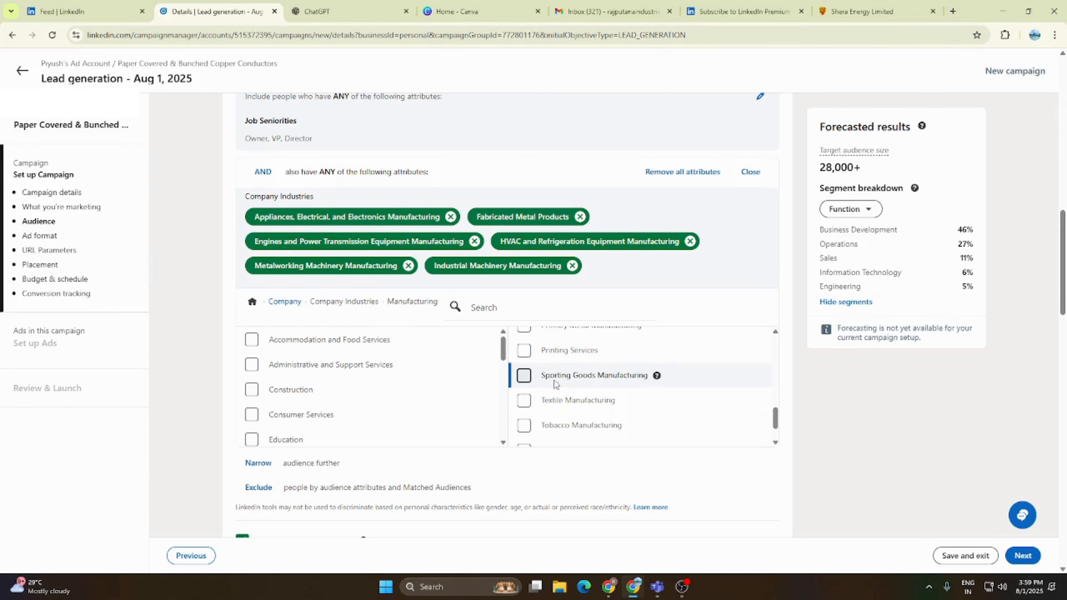
scroll(635, 392, down, 2)
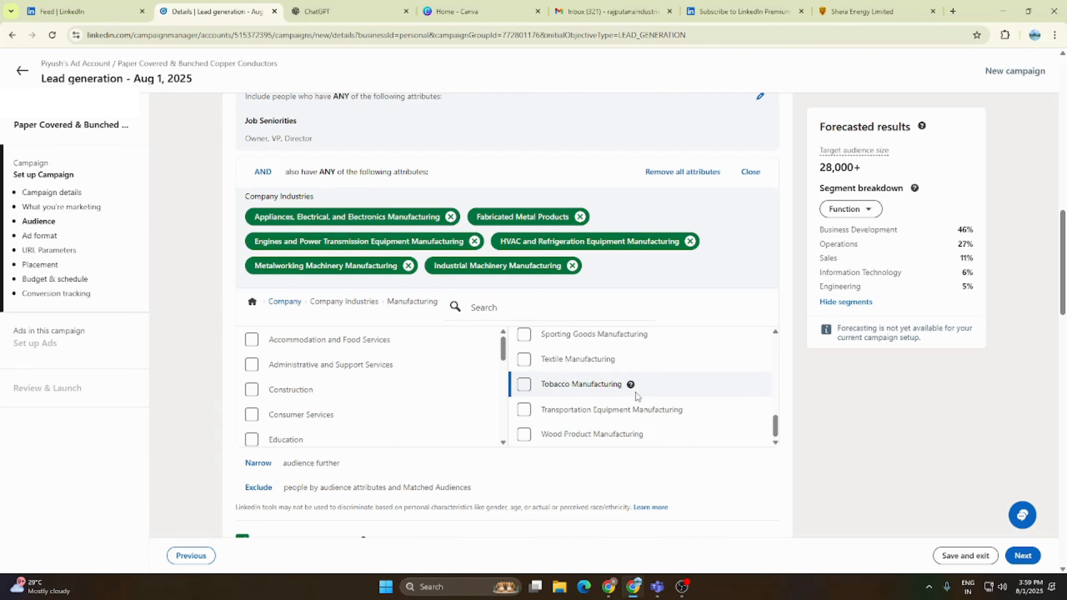
scroll(636, 392, down, 1)
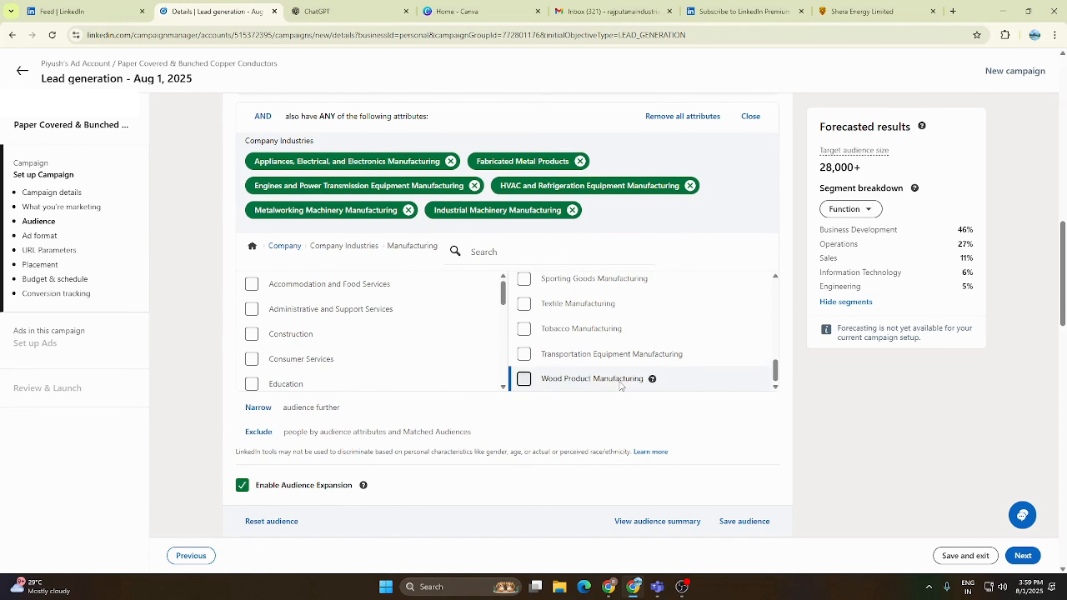
scroll(626, 389, up, 4)
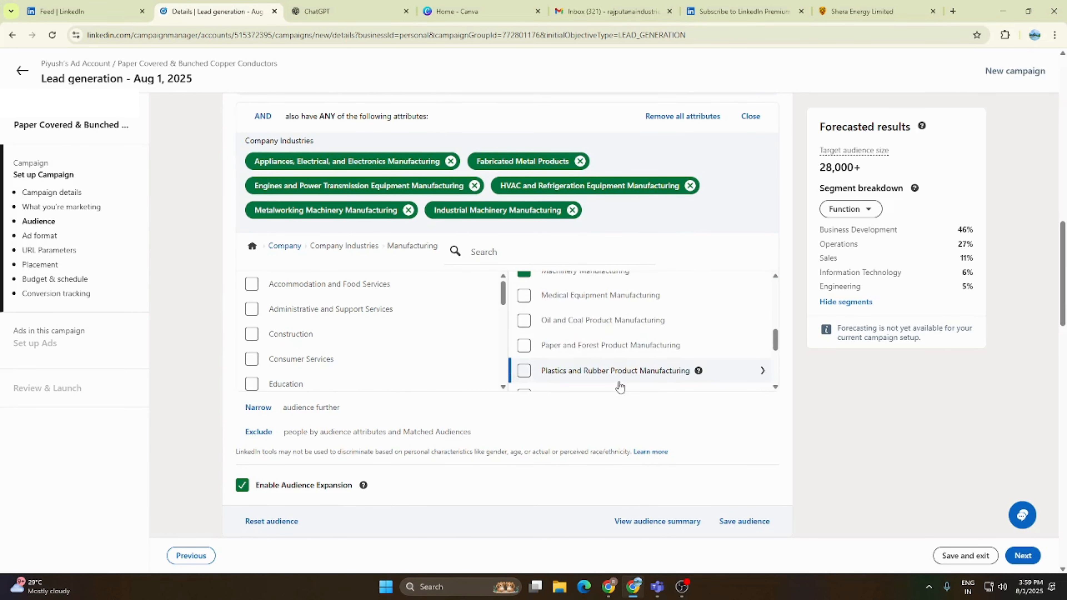
scroll(620, 387, up, 3)
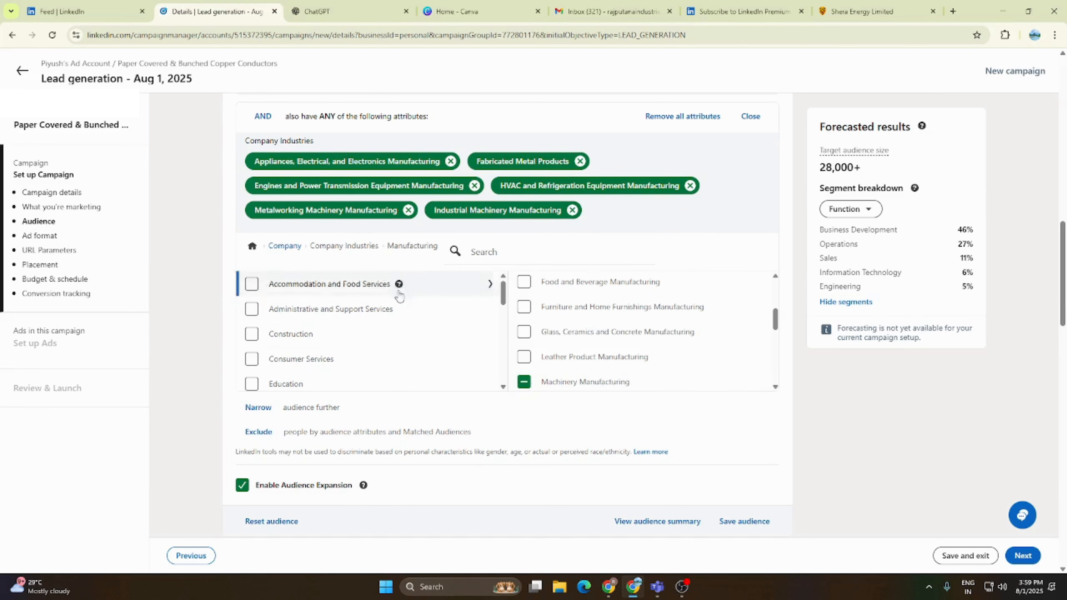
scroll(399, 296, up, 1)
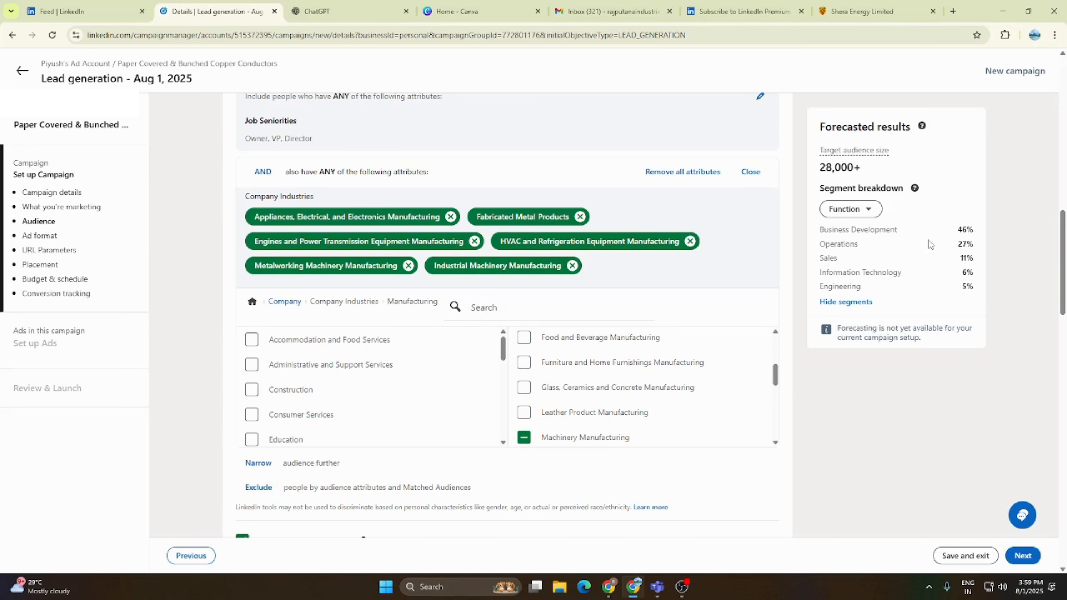
- Finish the company industries condition, add another narrowing condition to the audience, and open the Company category of its audience attributes
click(752, 173)
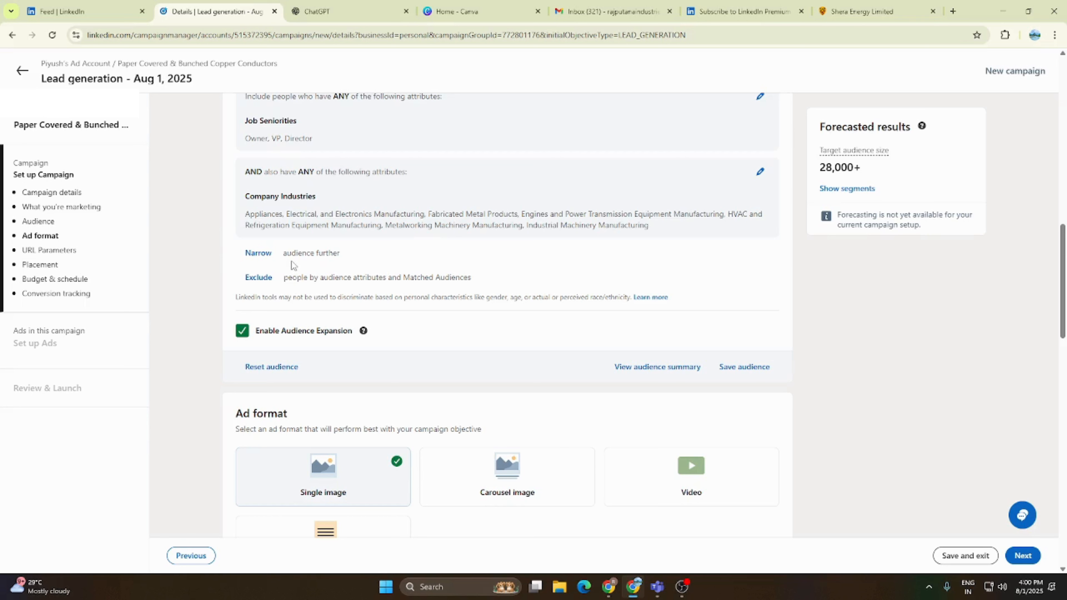
click(259, 253)
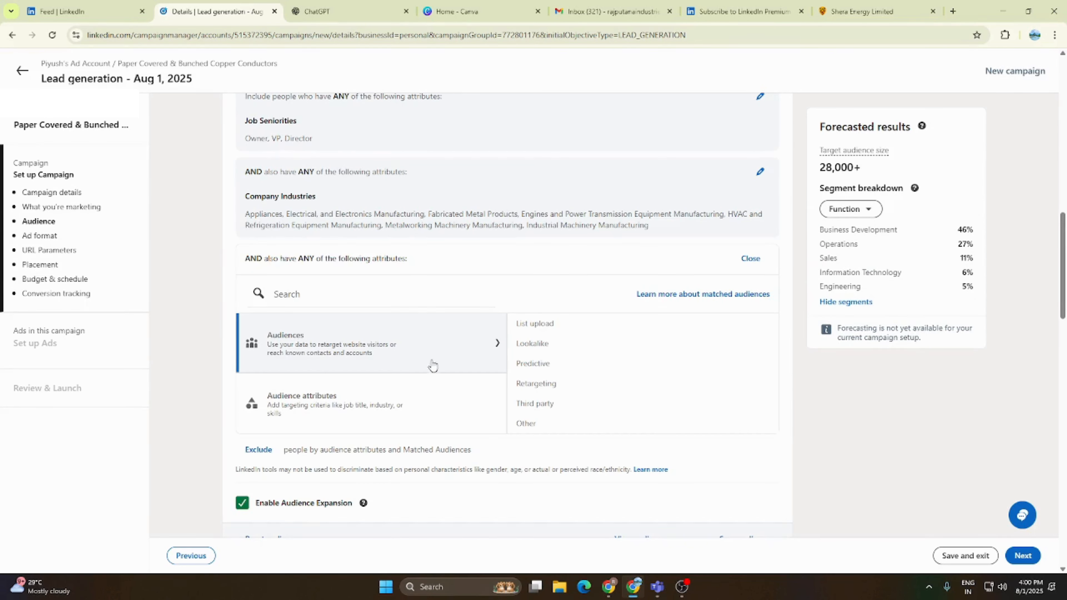
click(324, 411)
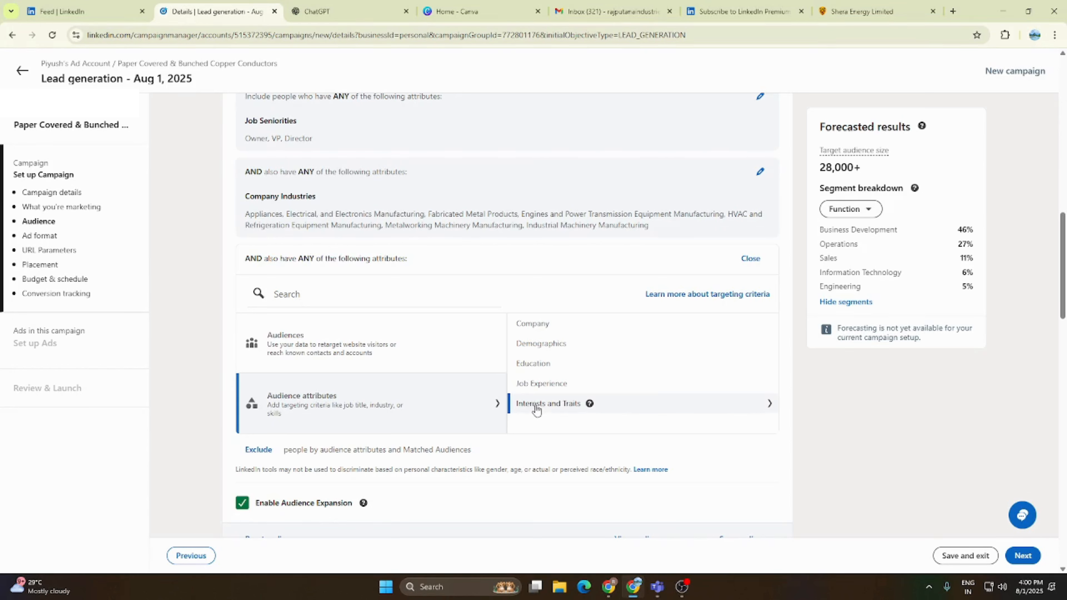
click(533, 323)
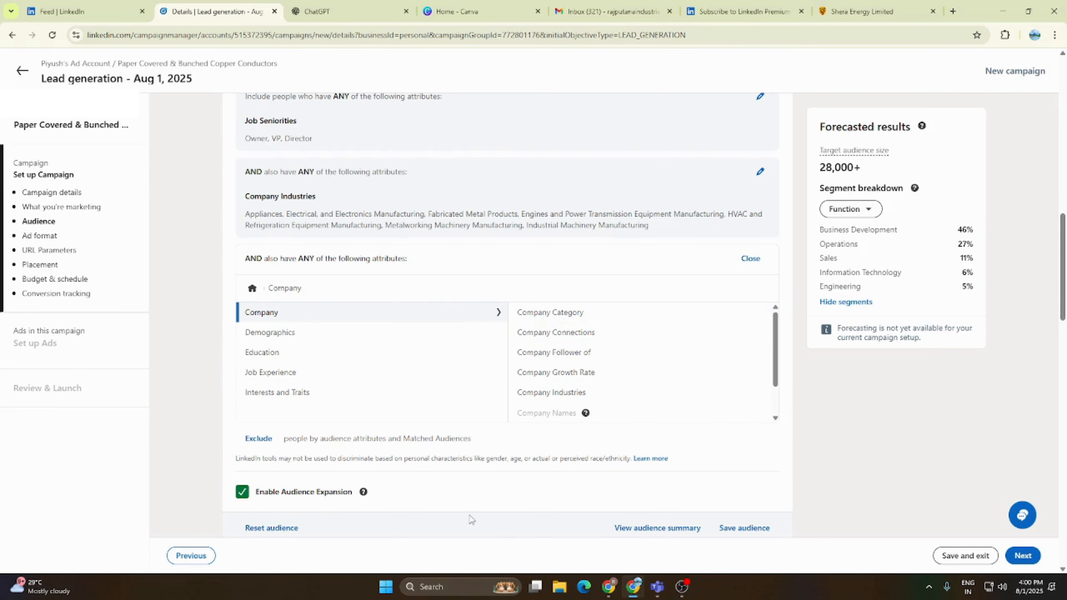
- Switch to Gmail and open the shared aaaa.xlsx company spreadsheet from the colleague's chat
mouse_move(609, 586)
click(610, 512)
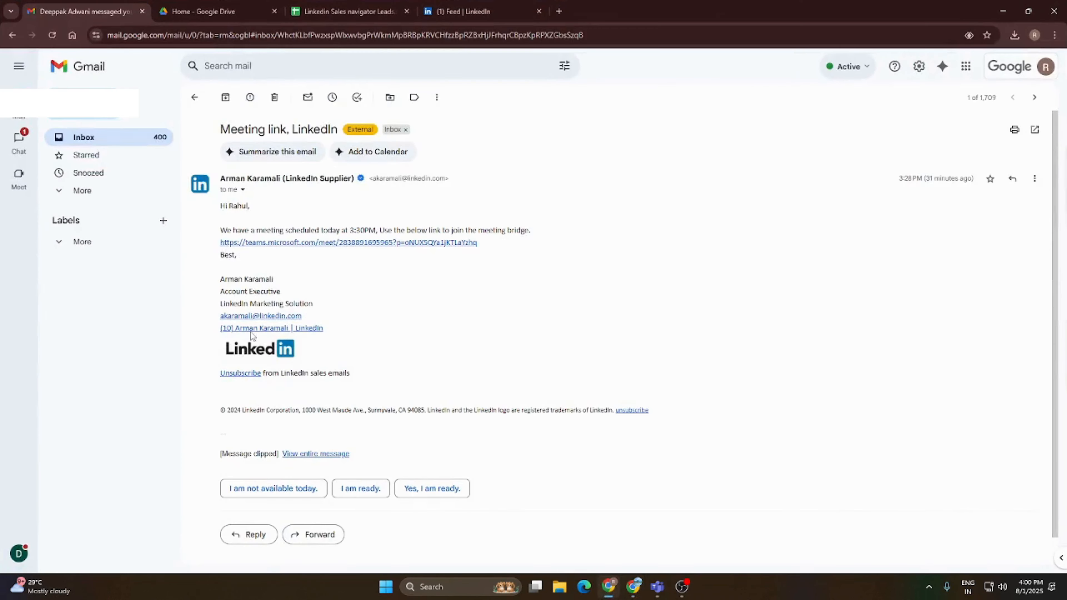
click(19, 138)
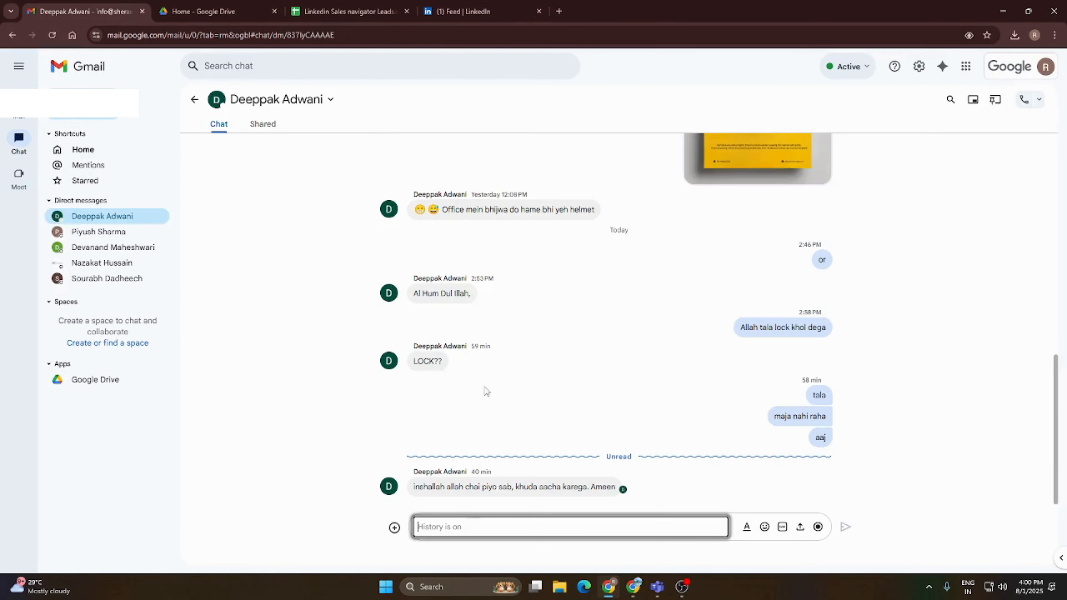
scroll(522, 405, up, 10)
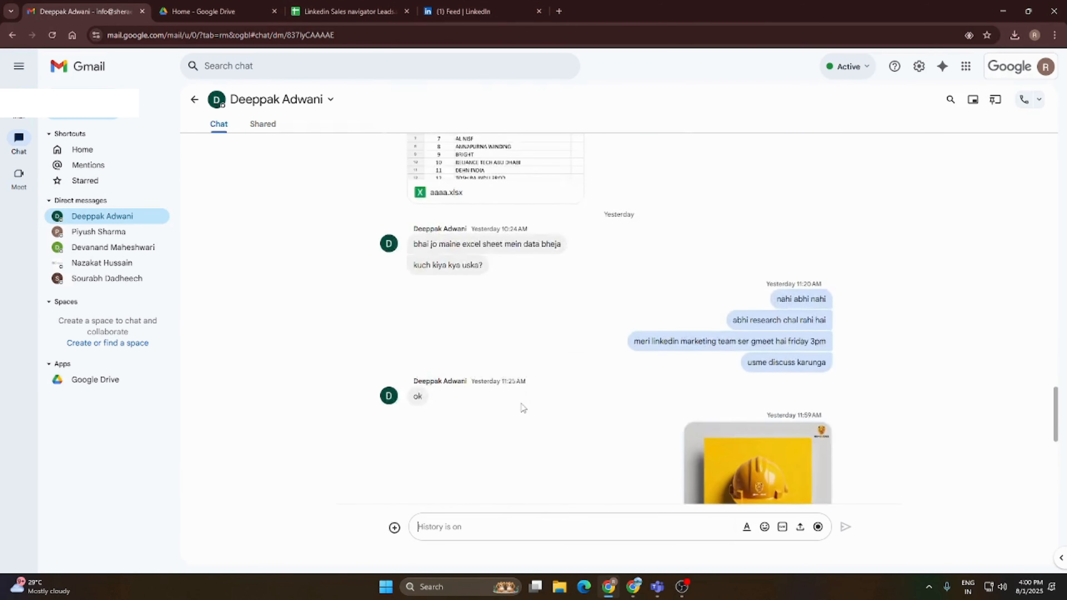
scroll(523, 408, up, 5)
click(495, 366)
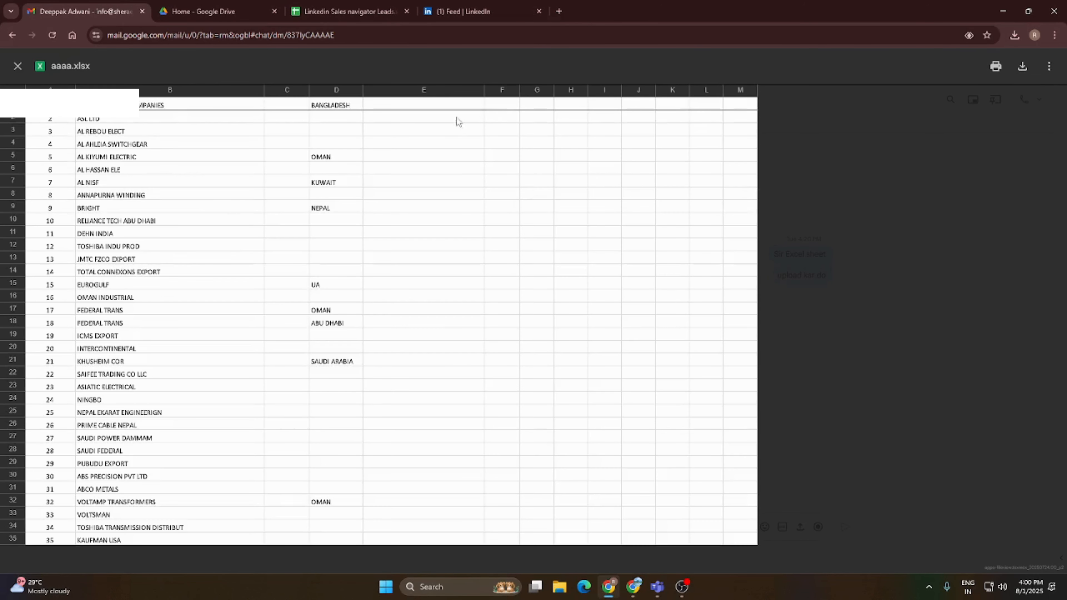
- Download the aaaa.xlsx spreadsheet and open the downloaded copy in Excel
click(1025, 66)
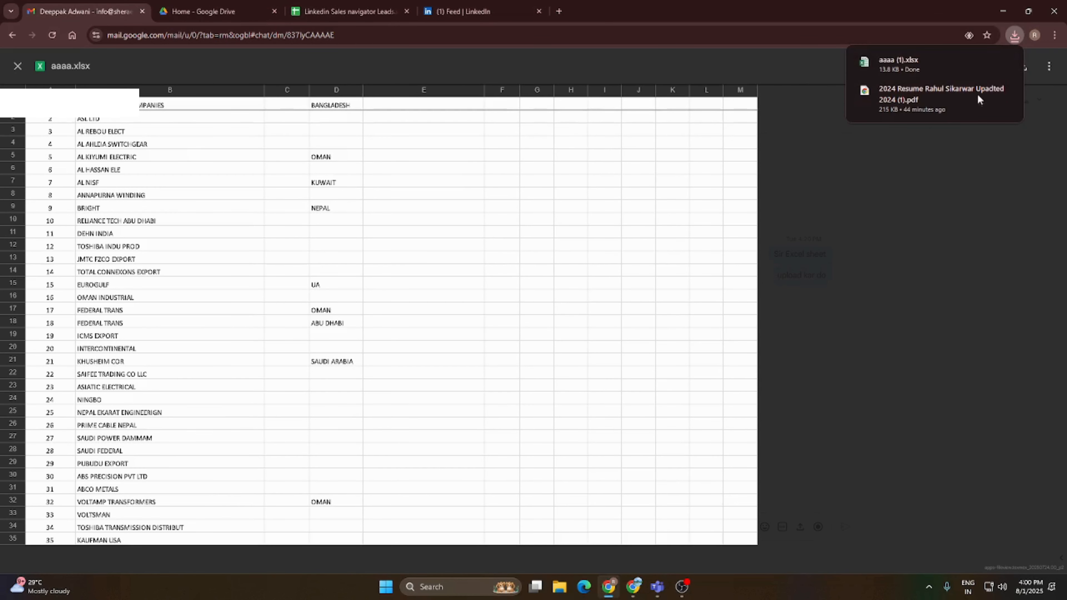
click(907, 65)
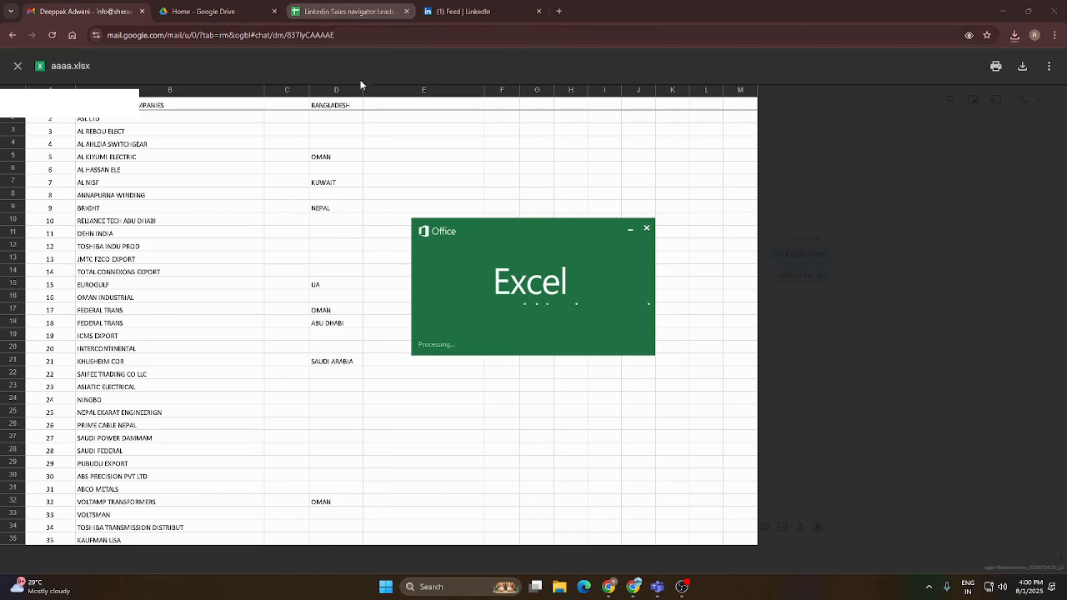
mouse_move(649, 596)
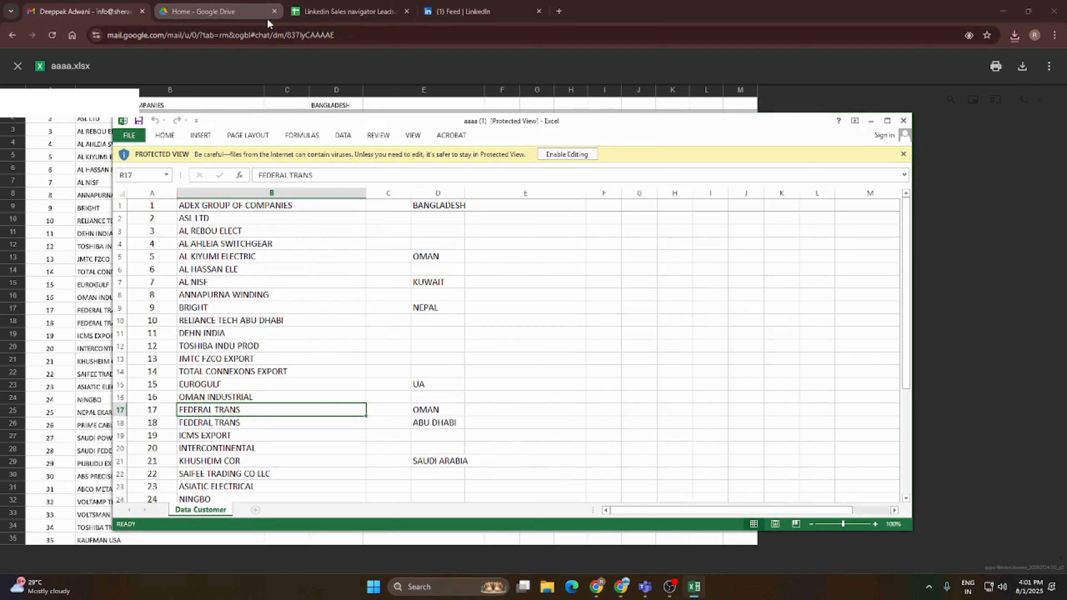
- Close the spreadsheet preview, leave the colleague's chat, and switch back to the LinkedIn campaign details page
click(725, 24)
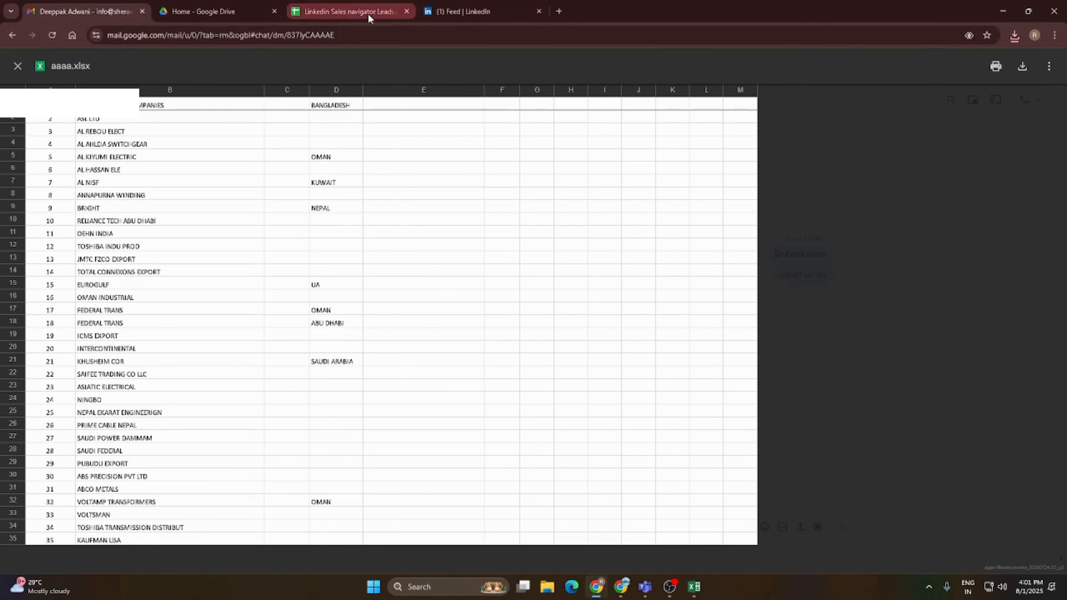
click(208, 12)
click(103, 11)
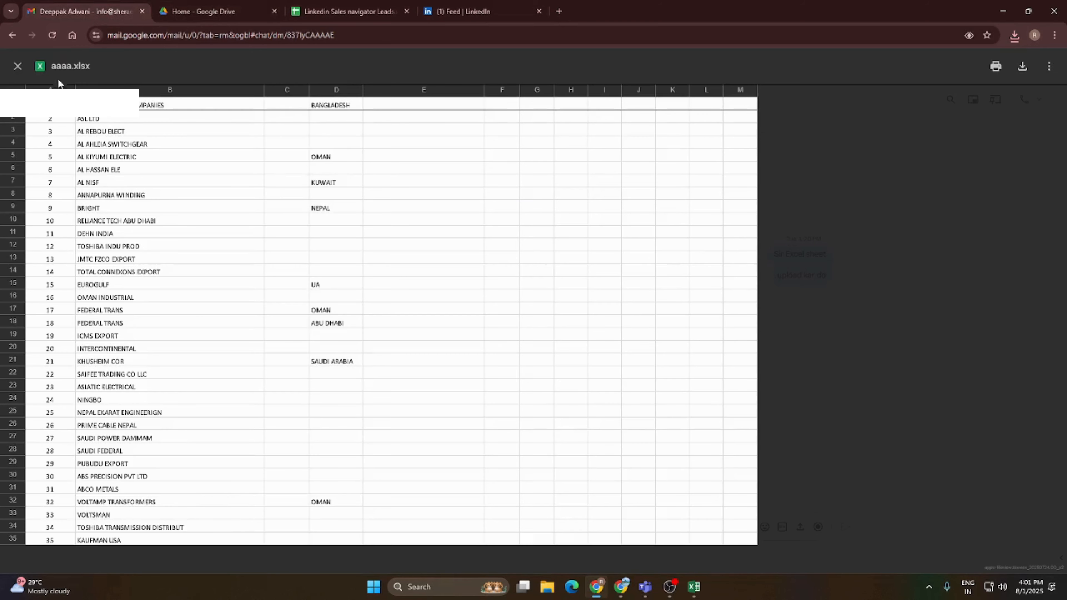
click(16, 67)
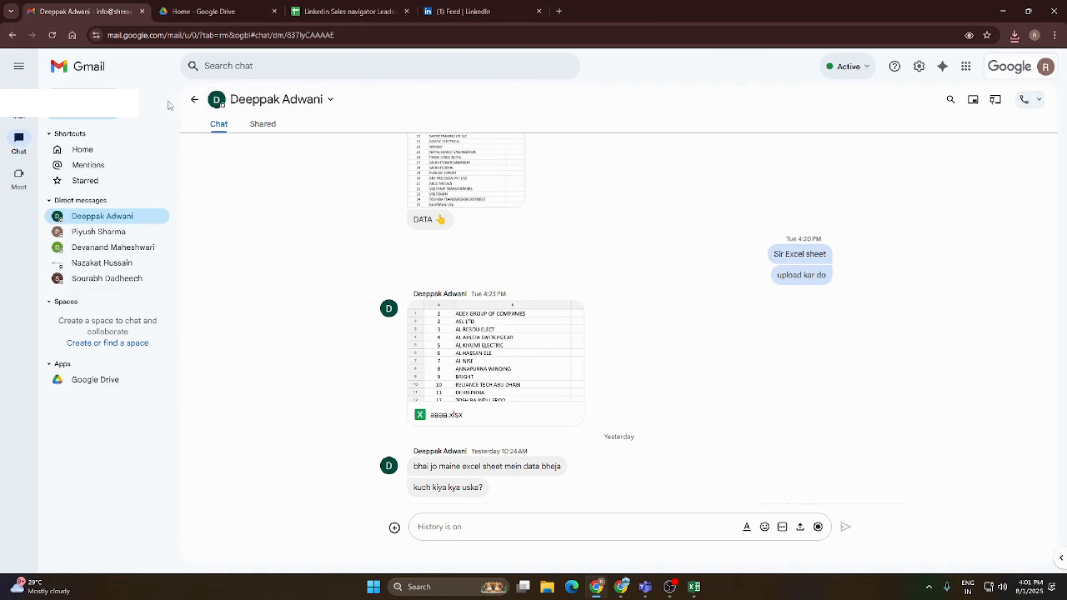
click(194, 100)
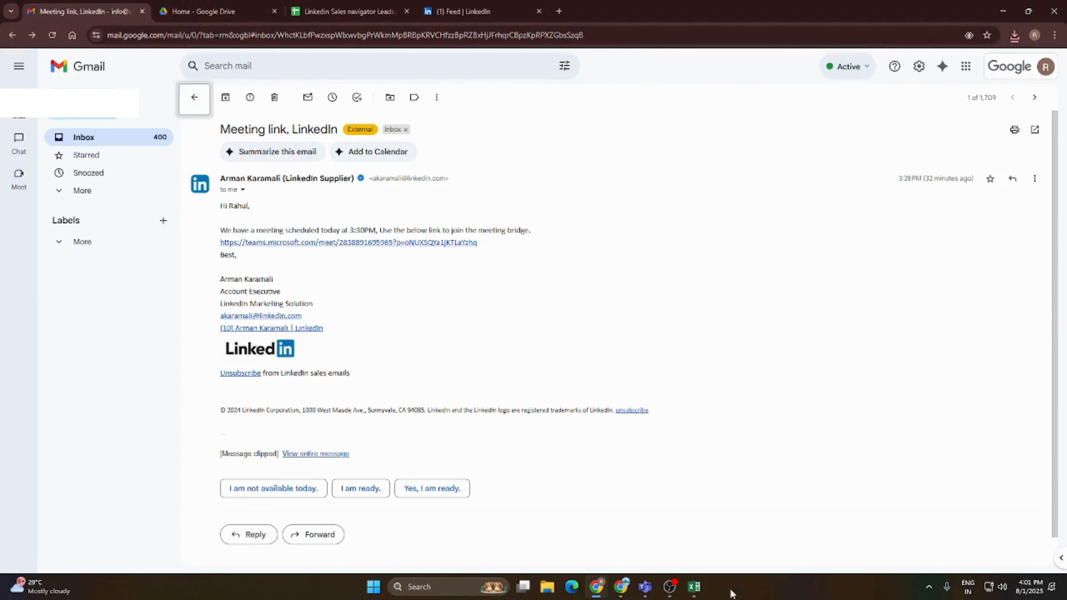
click(620, 587)
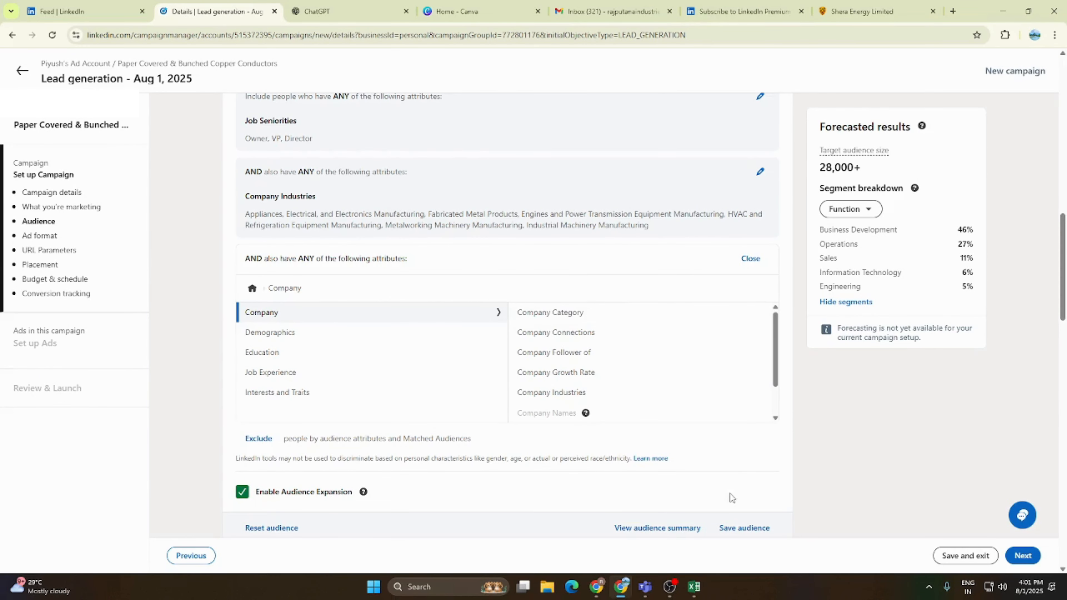
- Switch to the downloaded workbook in Excel and enable saving so that it leaves Protected View
click(695, 586)
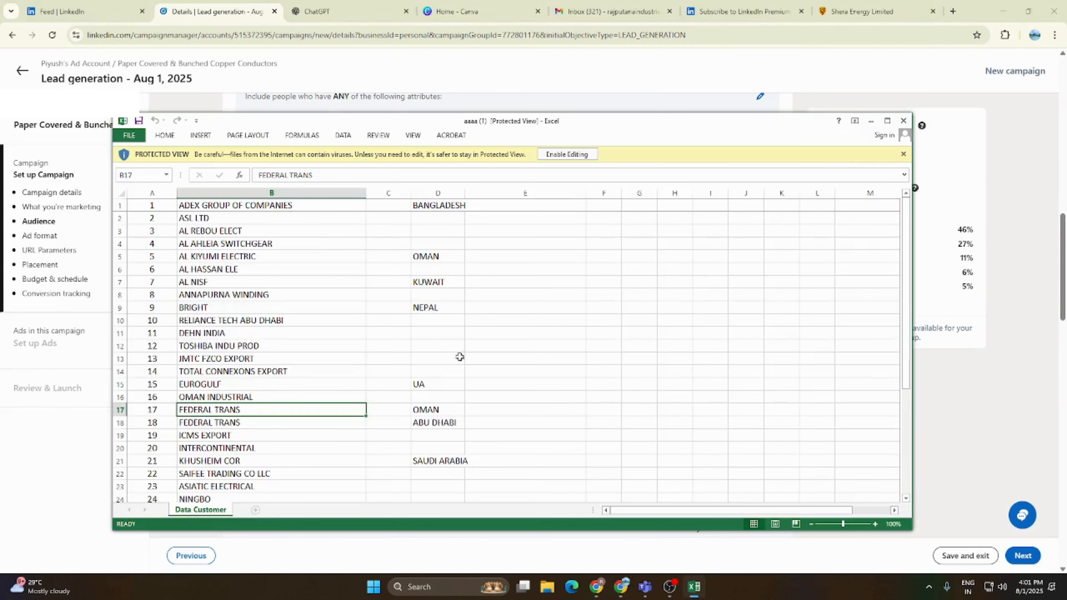
click(130, 135)
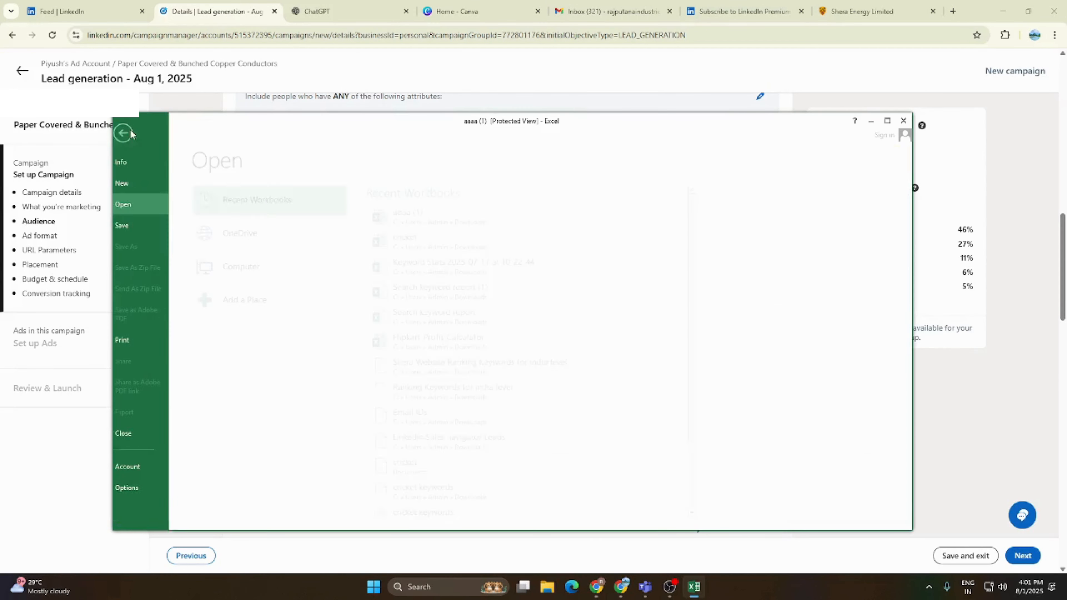
click(137, 225)
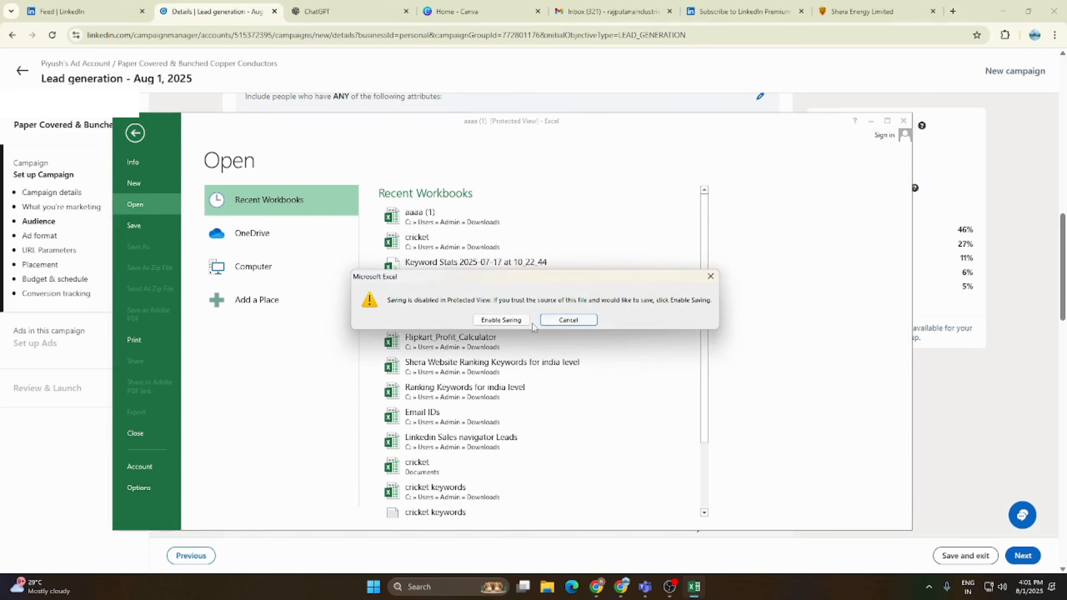
click(501, 320)
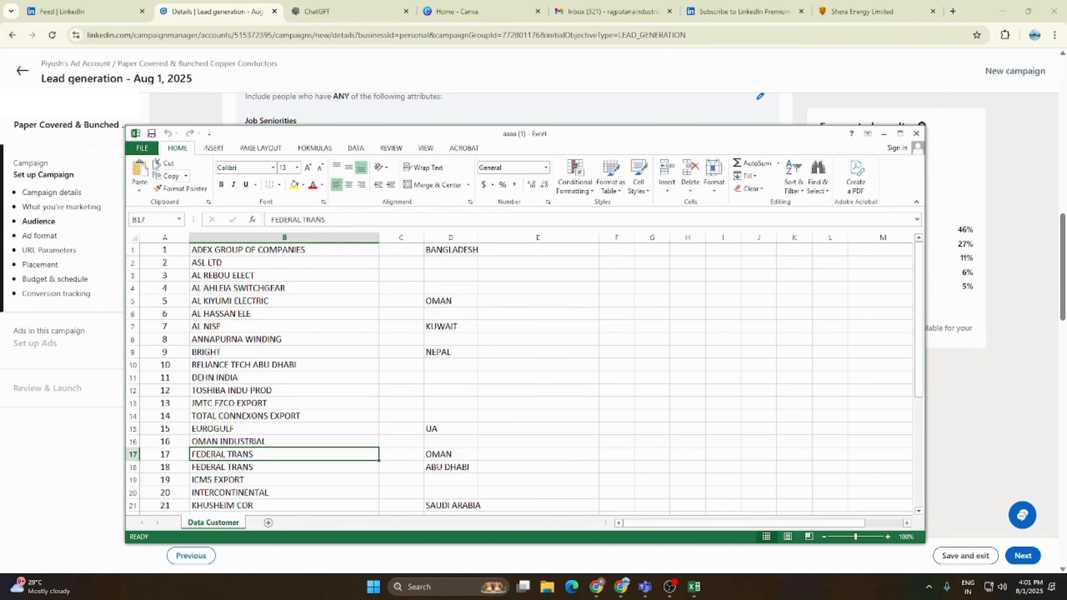
- Save the workbook in the Downloads folder as an Excel Workbook named "Companies data Of tranformer" and close it
click(144, 148)
click(160, 258)
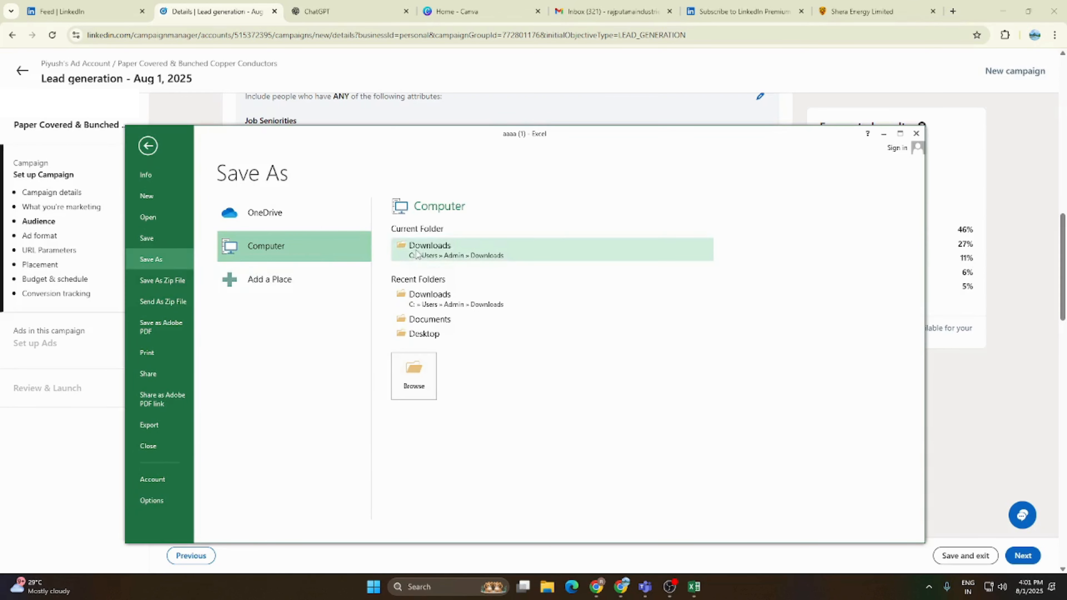
click(414, 248)
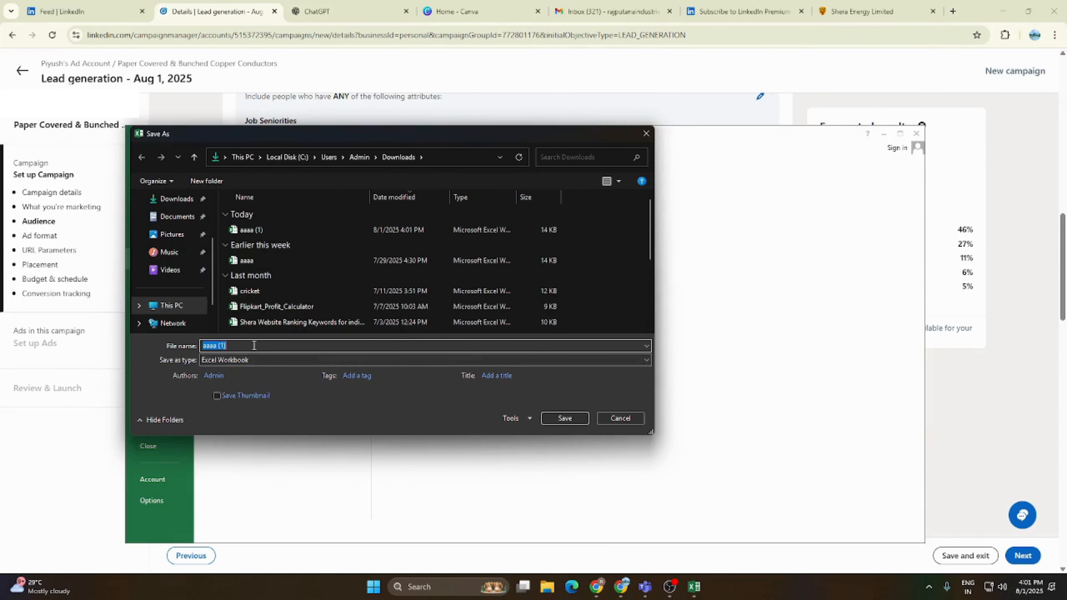
text(Companies dat)
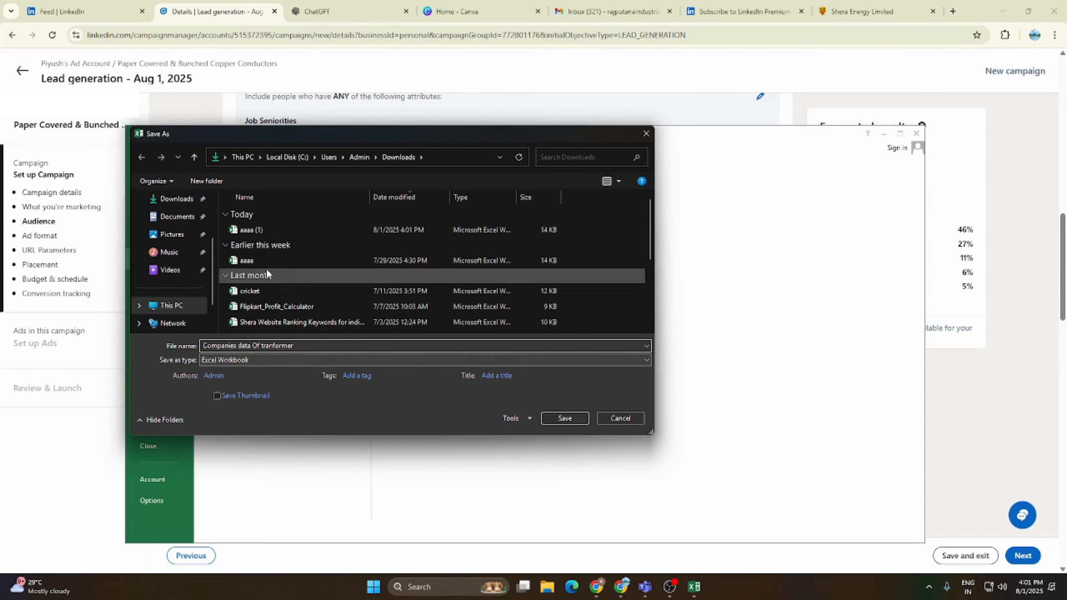
click(186, 205)
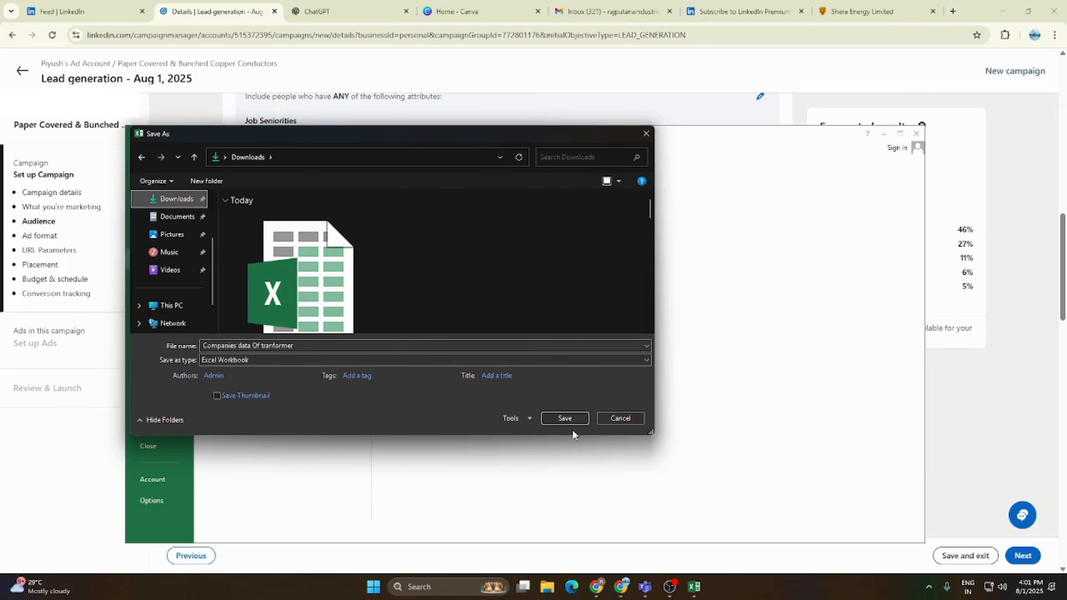
click(564, 419)
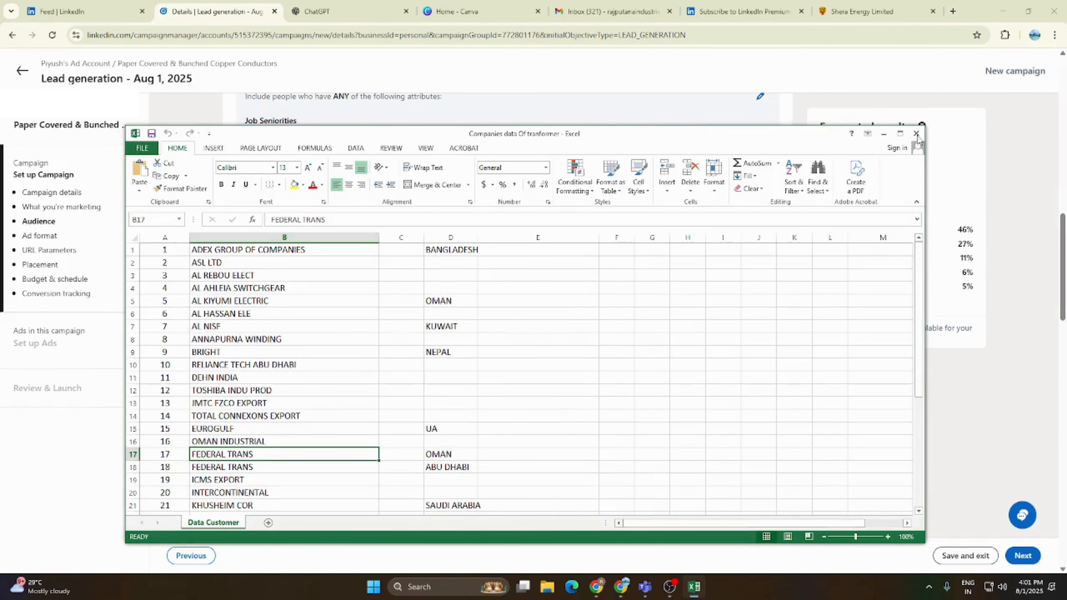
drag(789, 133, 749, 134)
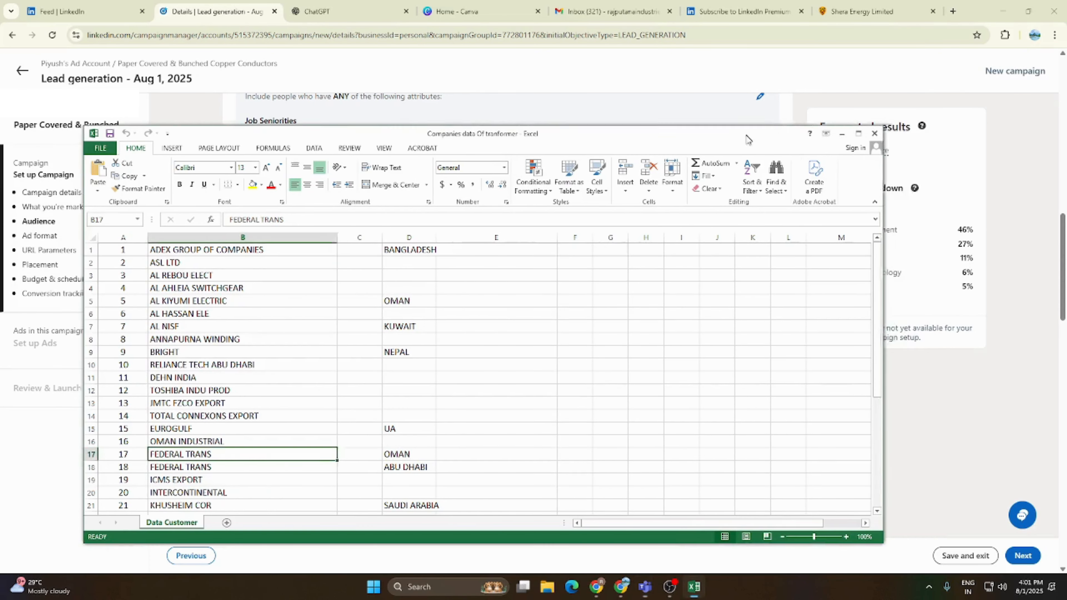
click(874, 135)
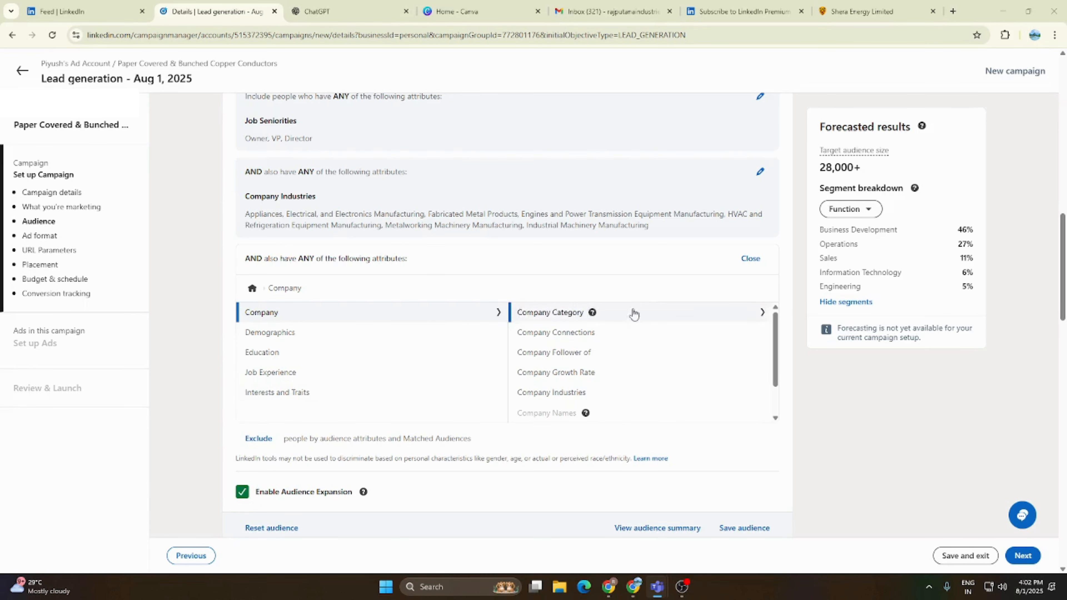
- In the new AND condition, switch from audience attributes to Audiences and open Company List under List upload
scroll(446, 312, up, 5)
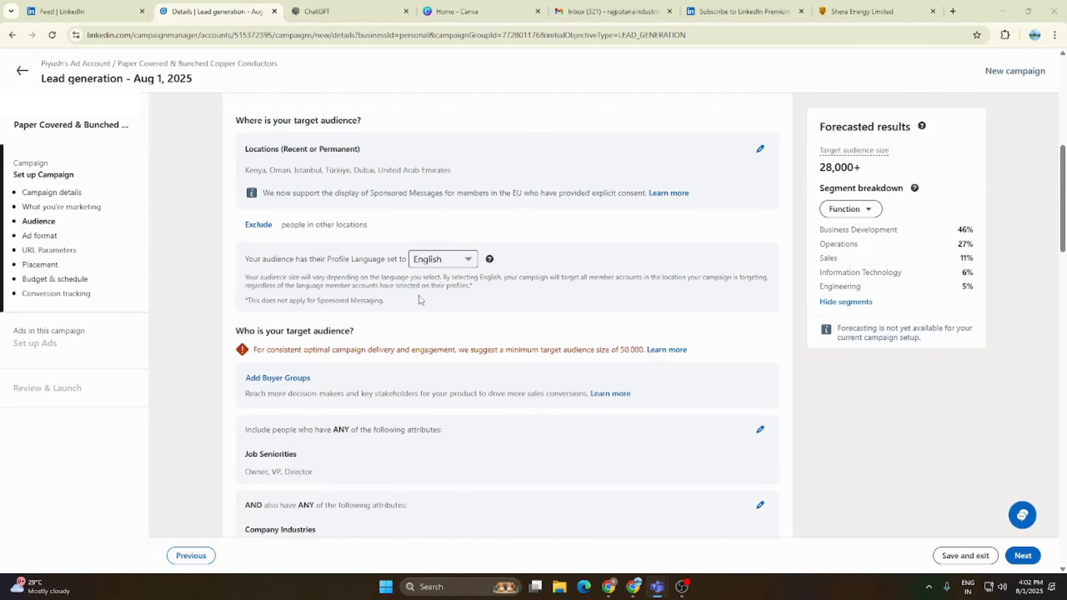
scroll(419, 295, down, 1)
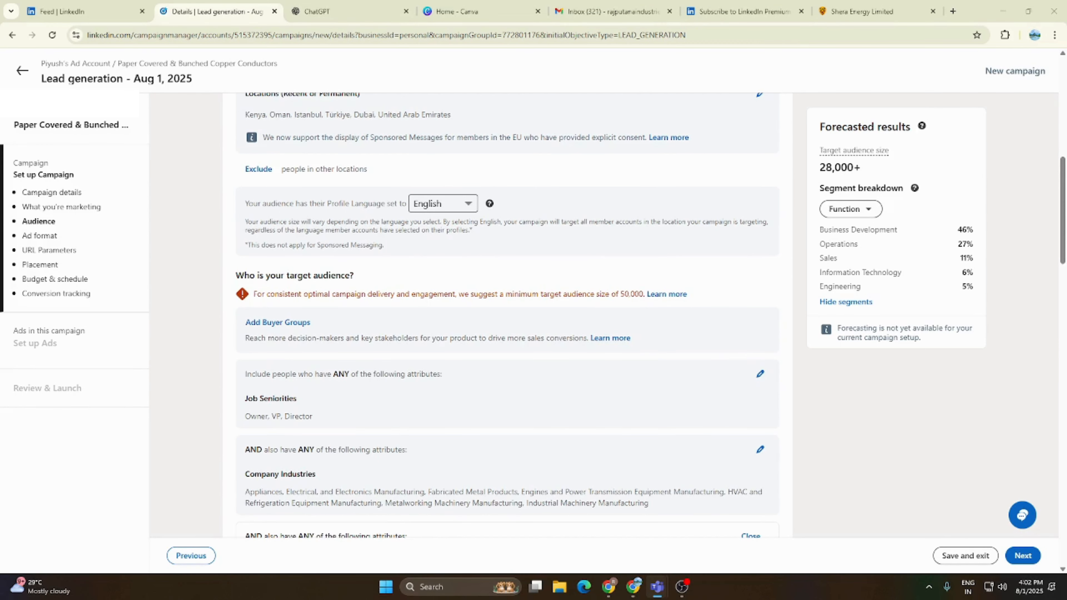
scroll(391, 284, down, 1)
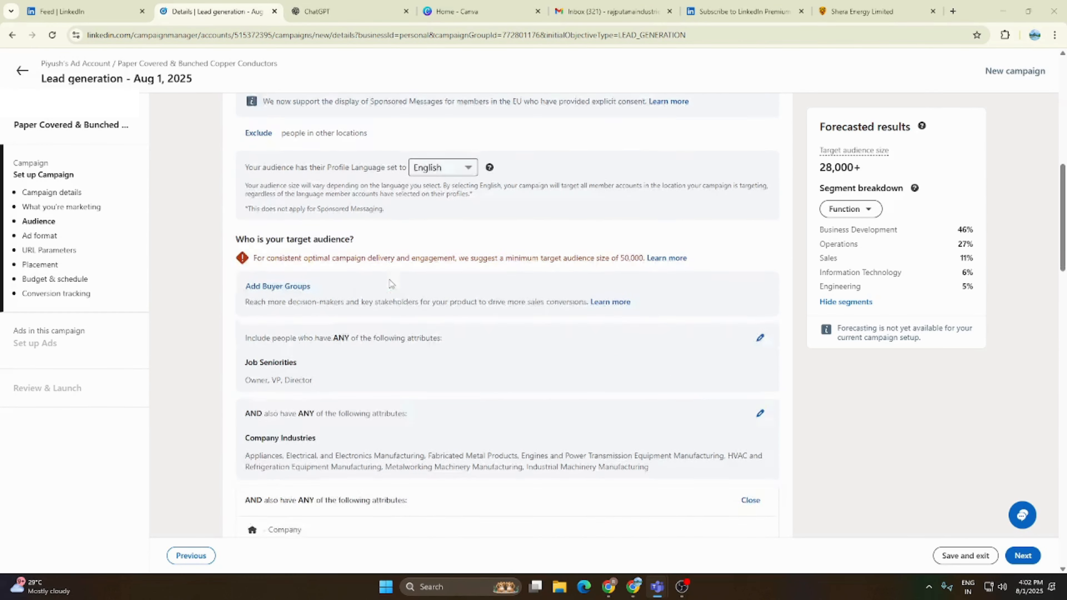
scroll(391, 283, down, 4)
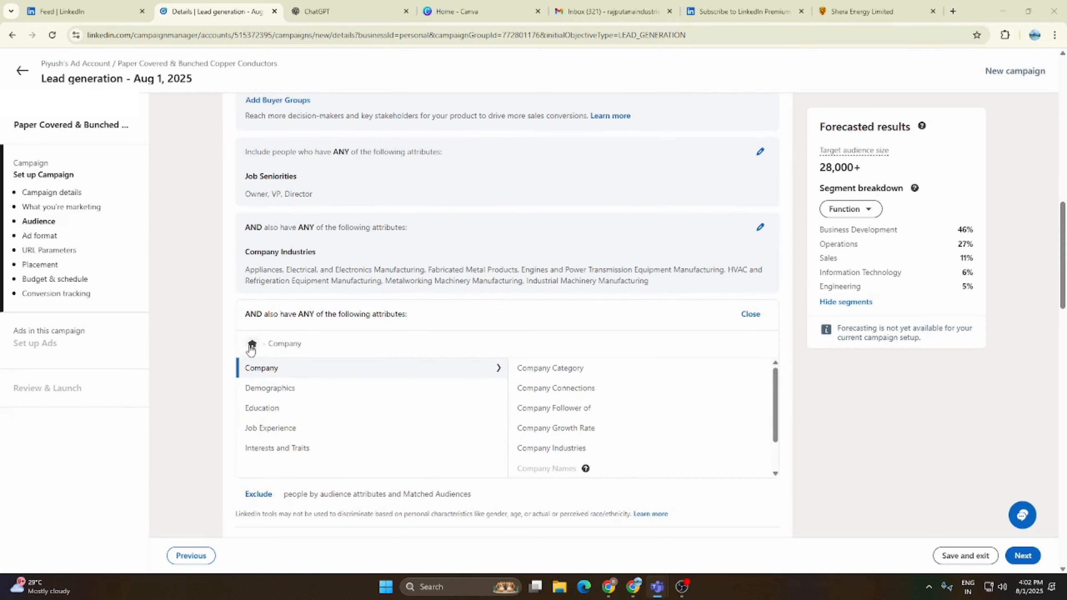
click(252, 344)
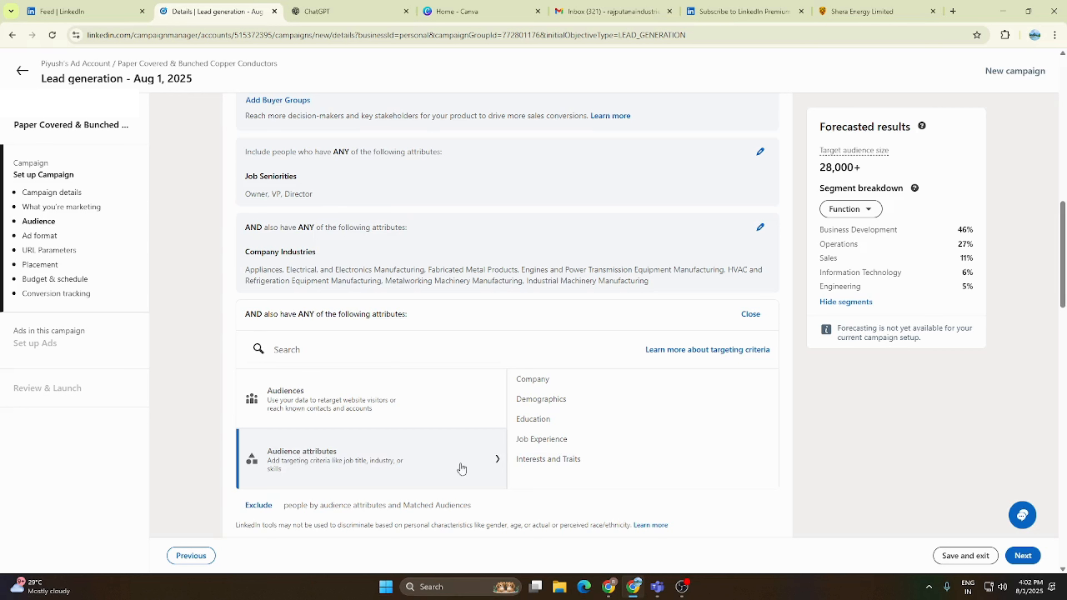
click(349, 398)
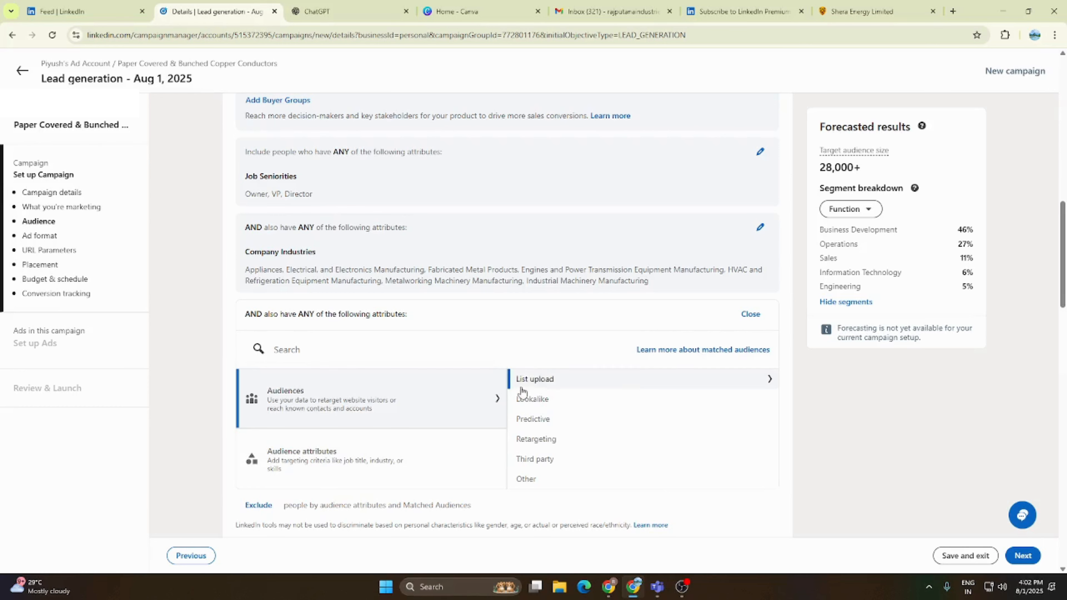
click(527, 381)
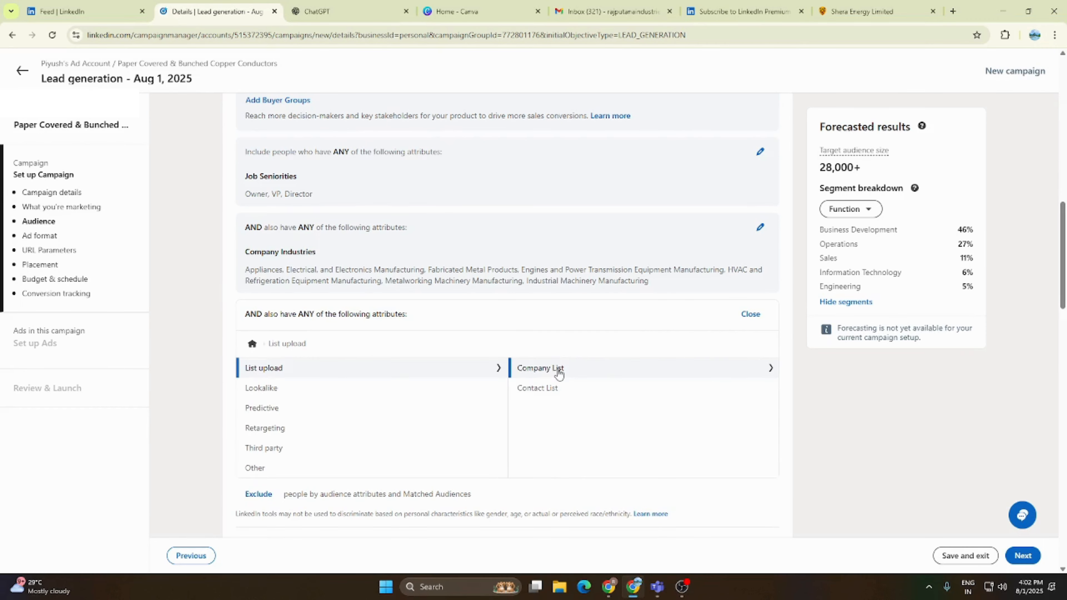
click(544, 370)
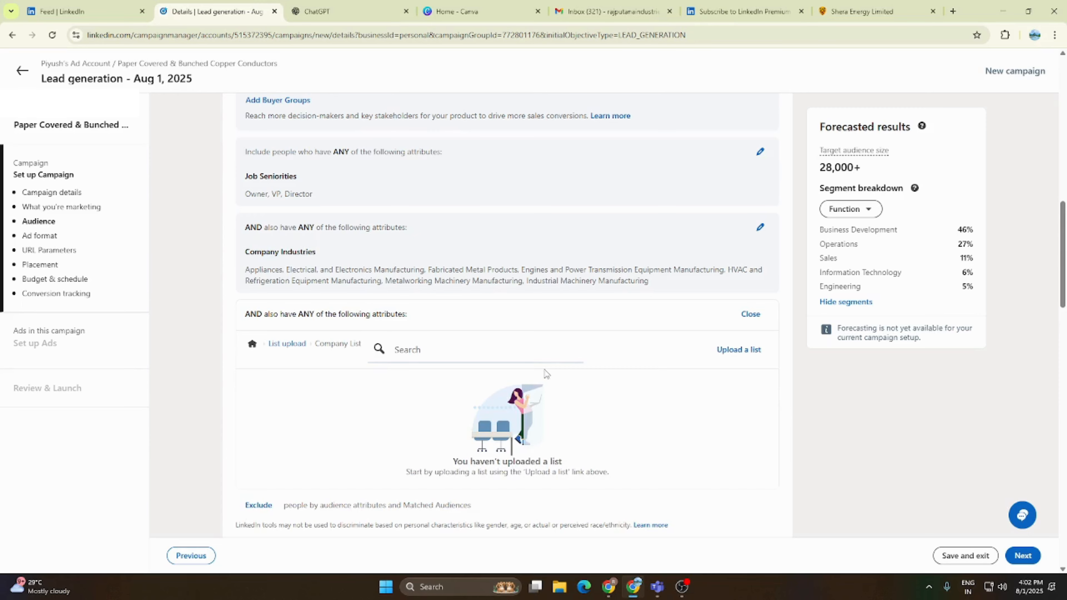
- Start a new list upload named "transformers" and set its list type to Company list
click(750, 349)
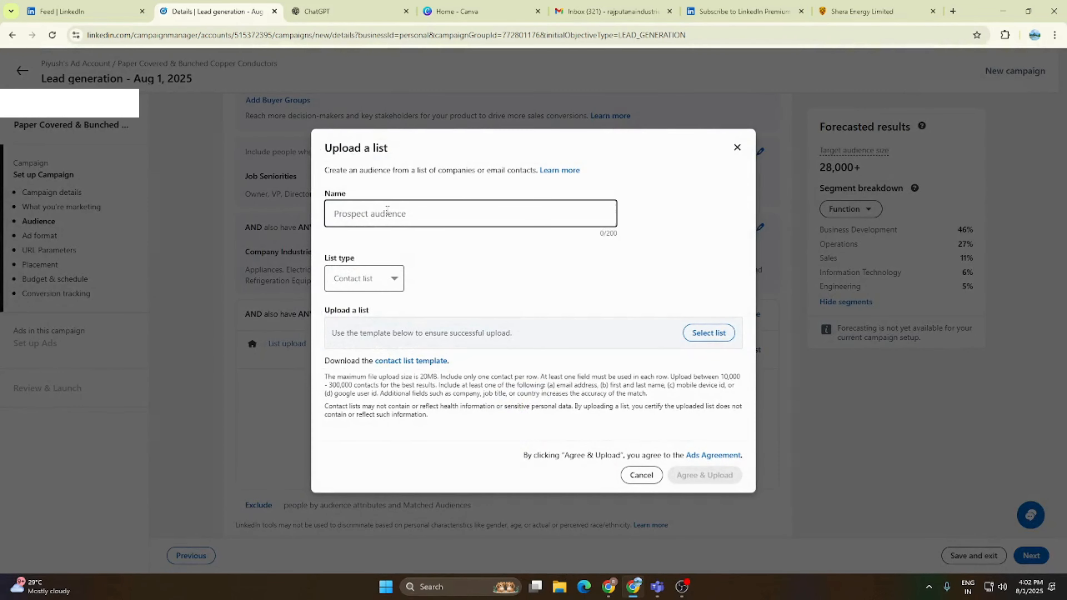
click(388, 209)
text(transformers)
click(381, 282)
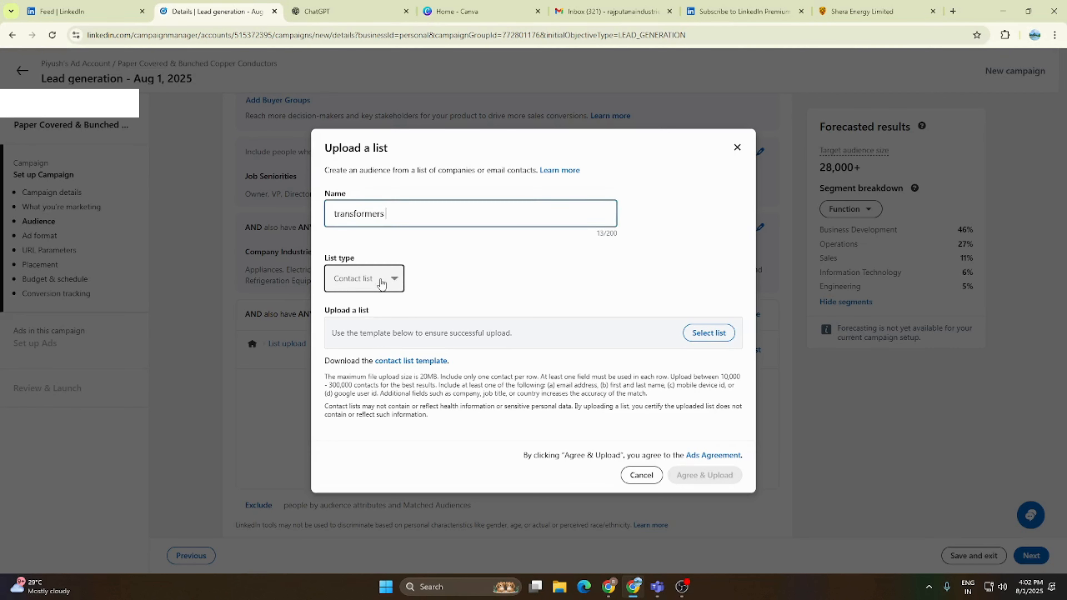
click(381, 282)
click(365, 286)
click(365, 286)
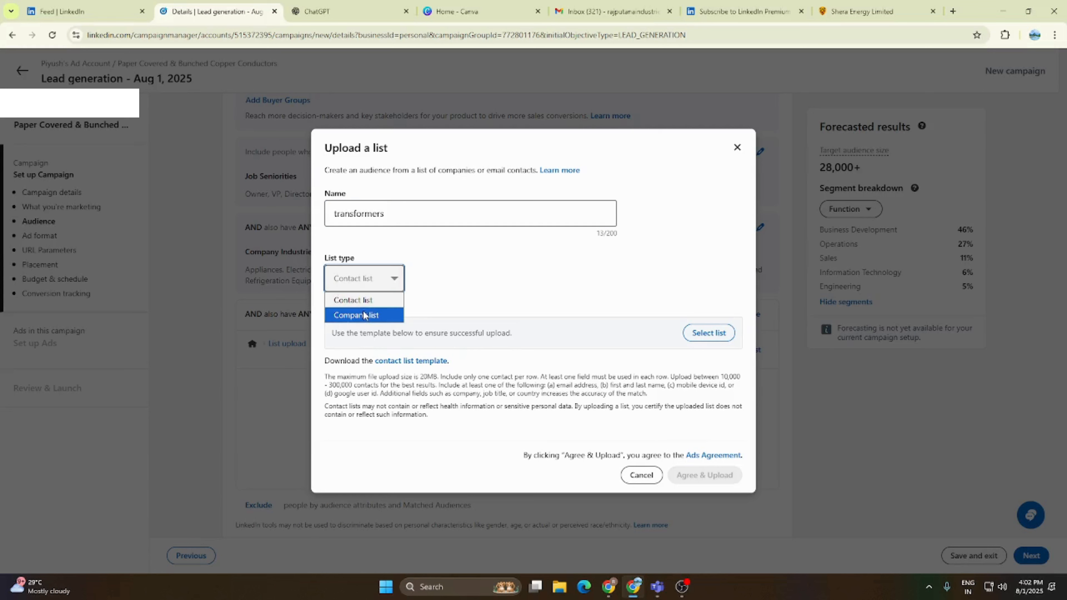
click(364, 316)
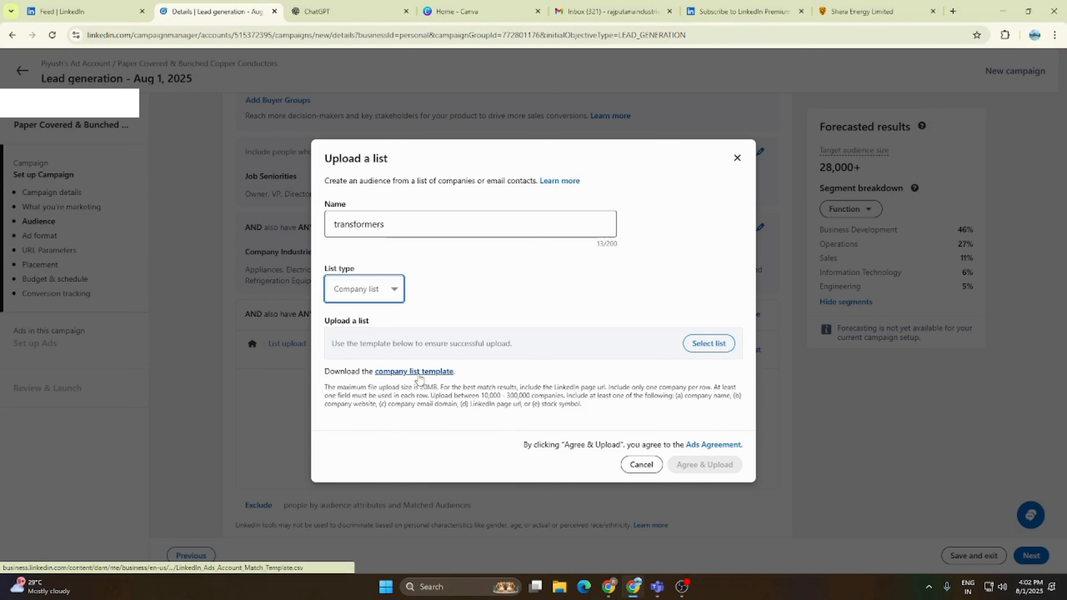
- Download and open the company list template in Excel, widening the columns from companyname through industry to fit their contents
click(430, 372)
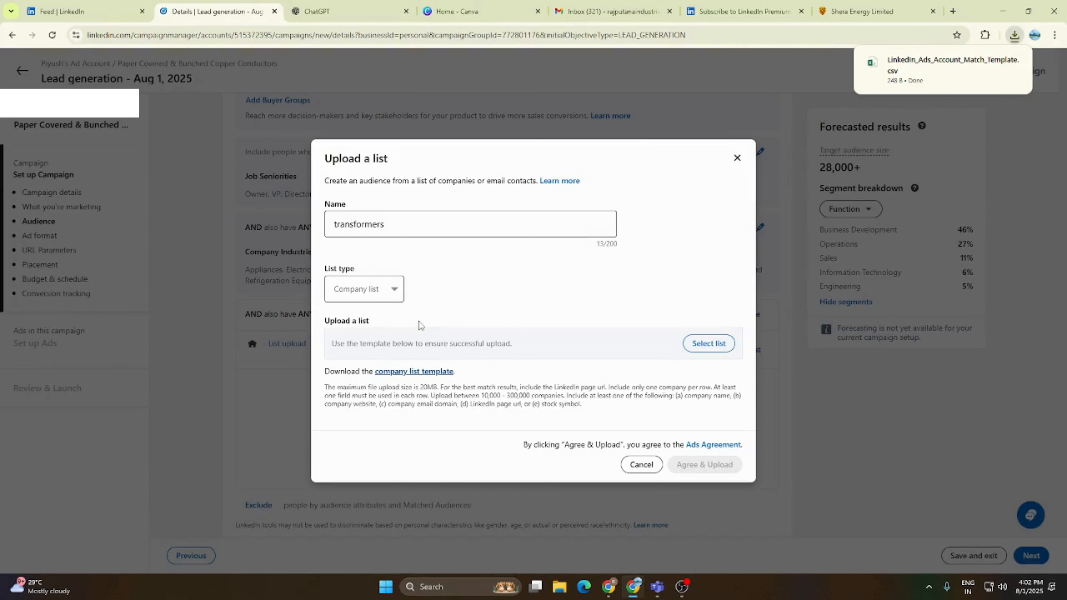
click(937, 65)
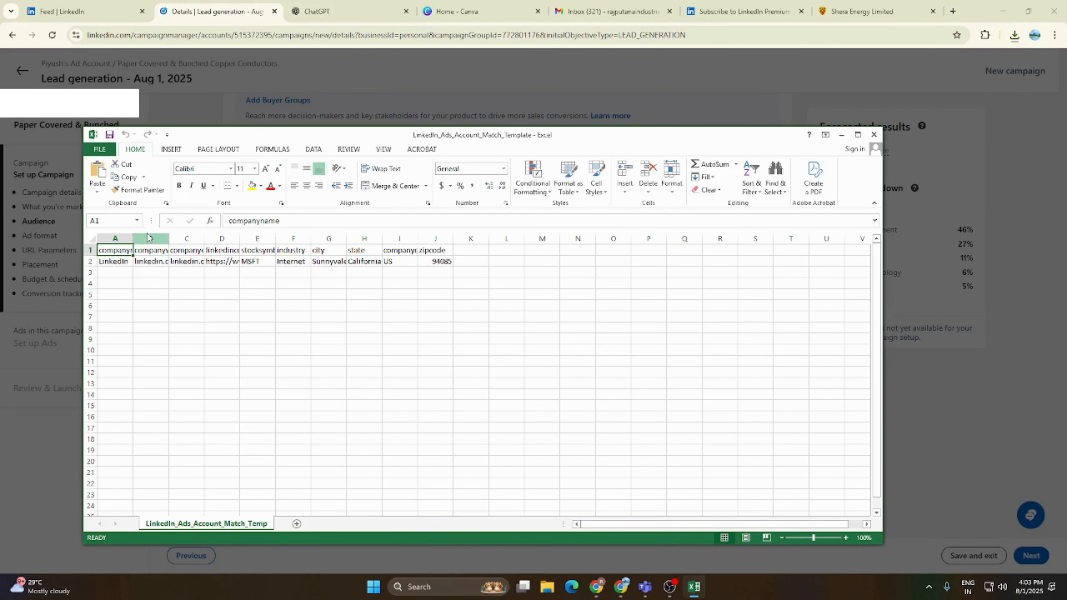
double_click(133, 239)
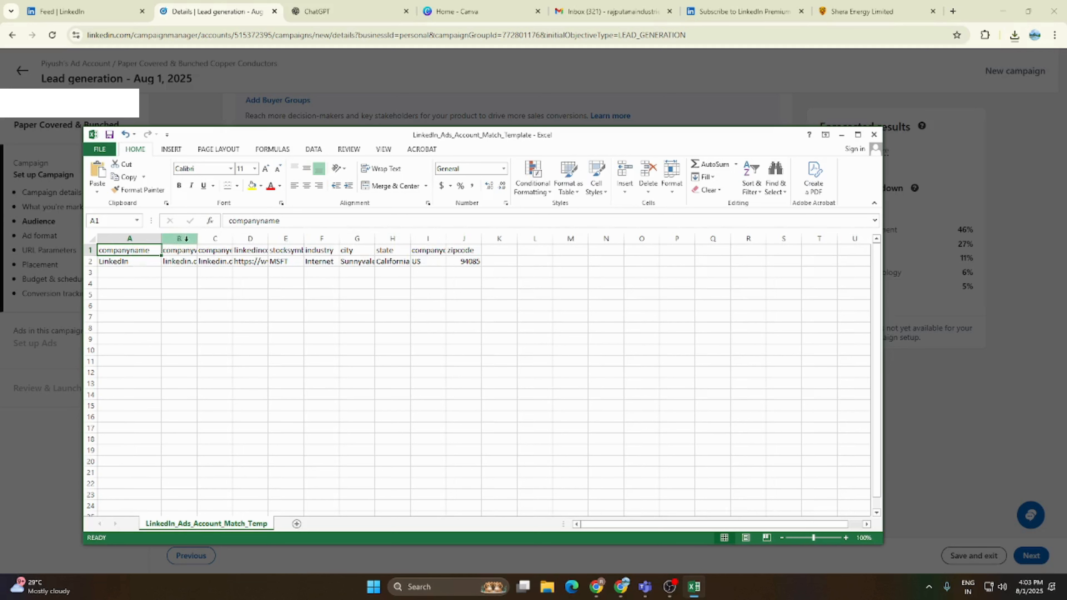
double_click(197, 238)
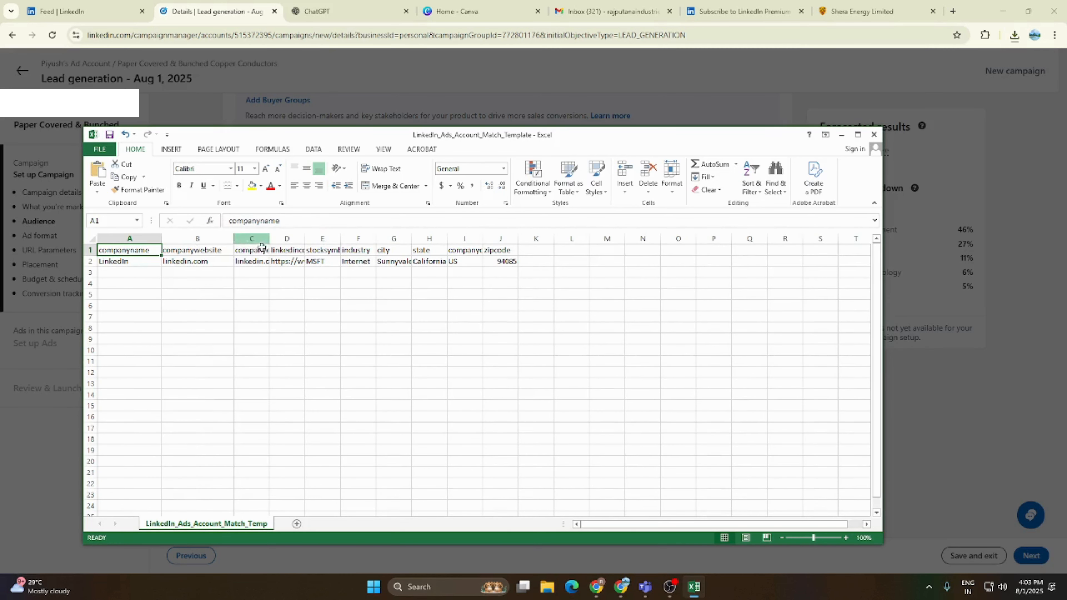
drag(270, 239, 855, 243)
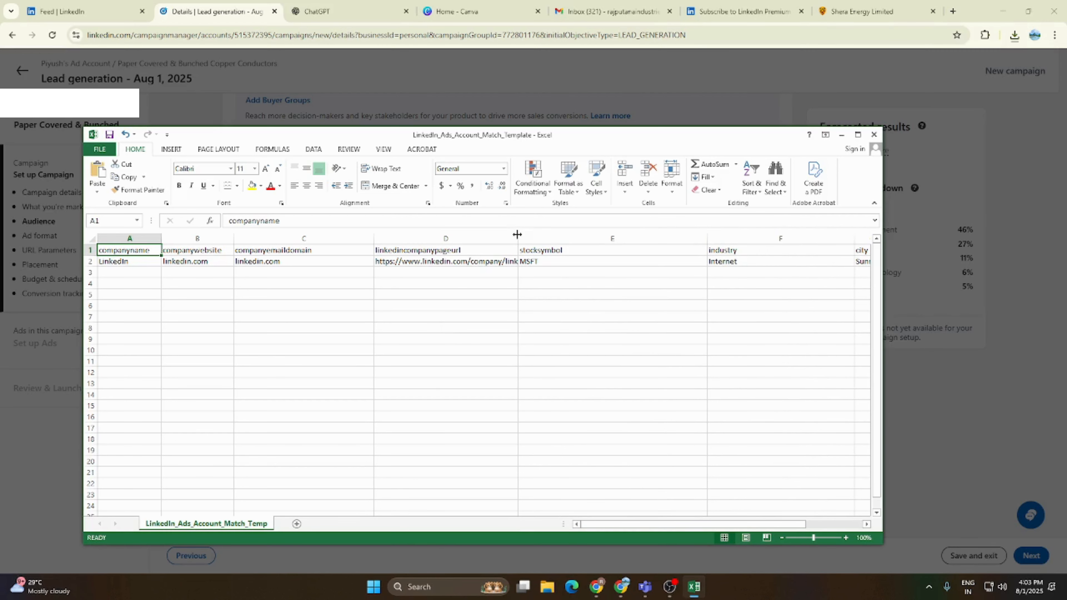
drag(517, 235, 564, 234)
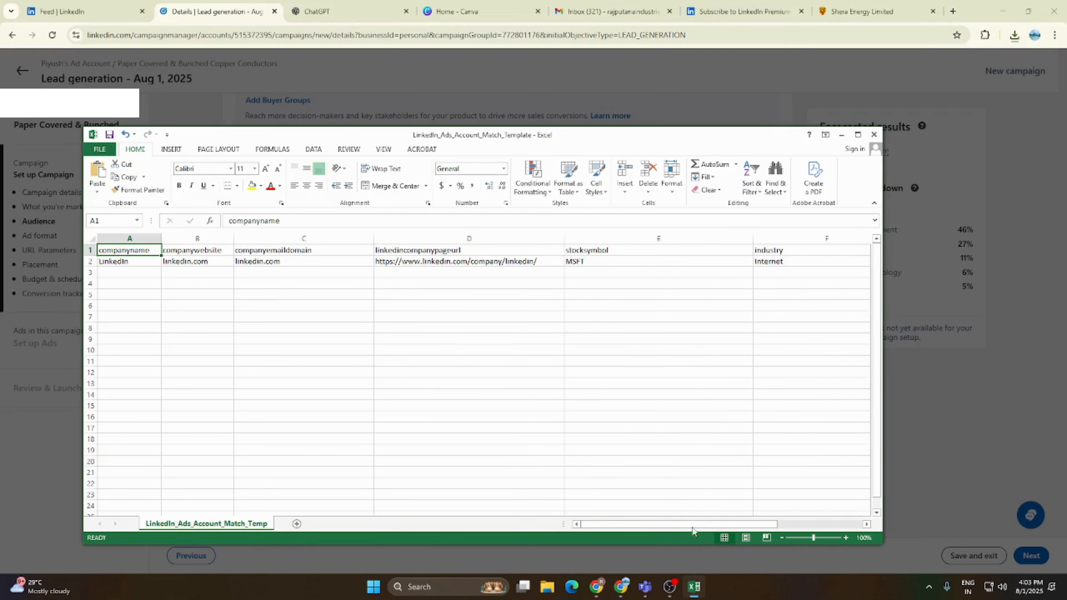
- Widen the city, state and companycountry columns and examine the template's fields through zipcode
drag(735, 524, 819, 519)
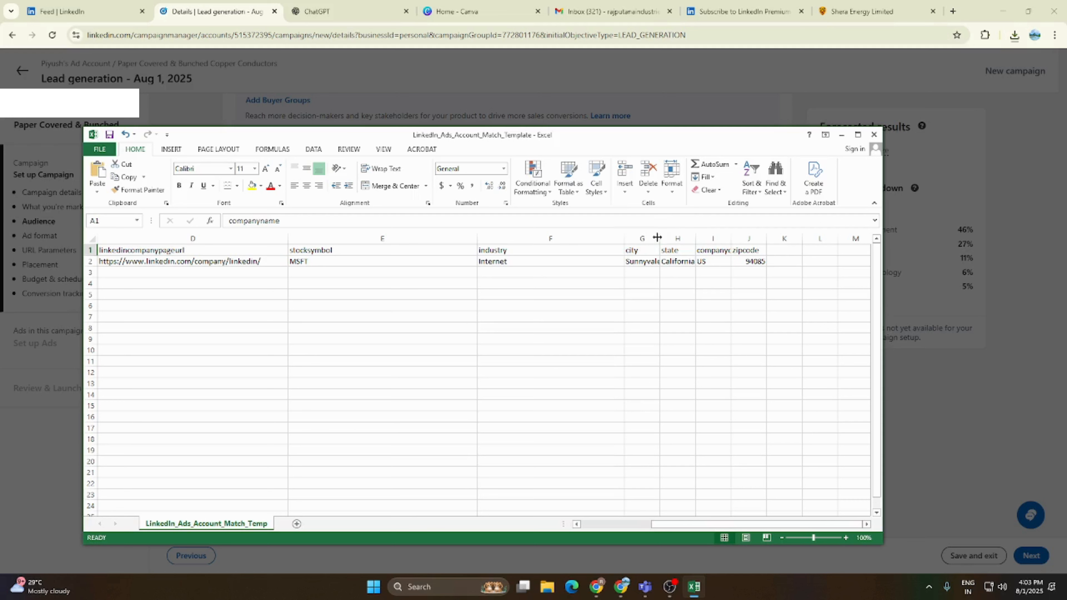
drag(657, 237, 876, 238)
drag(742, 526, 658, 526)
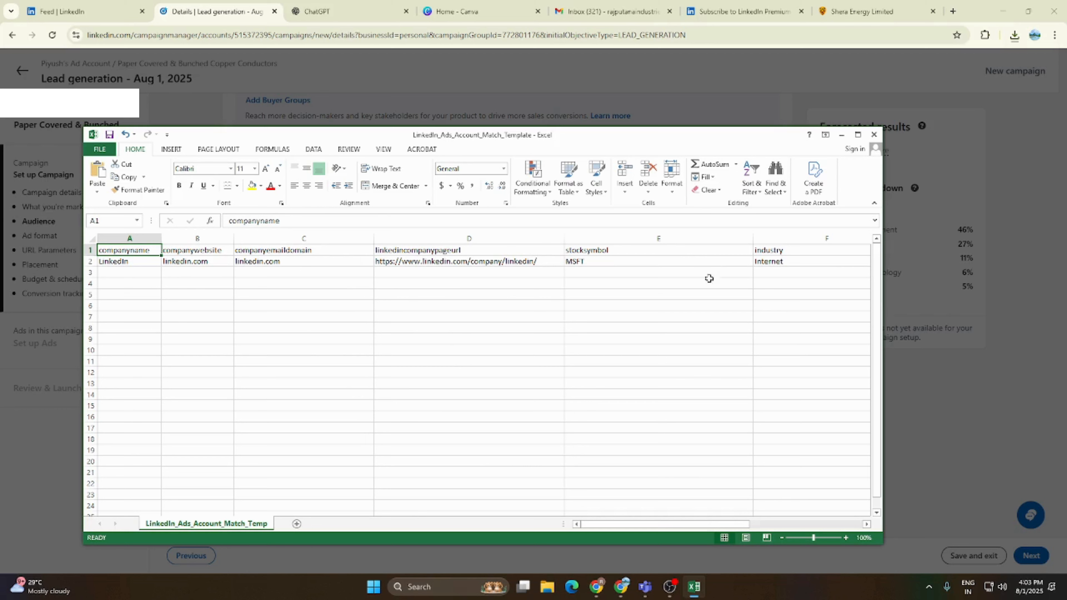
drag(649, 524, 833, 516)
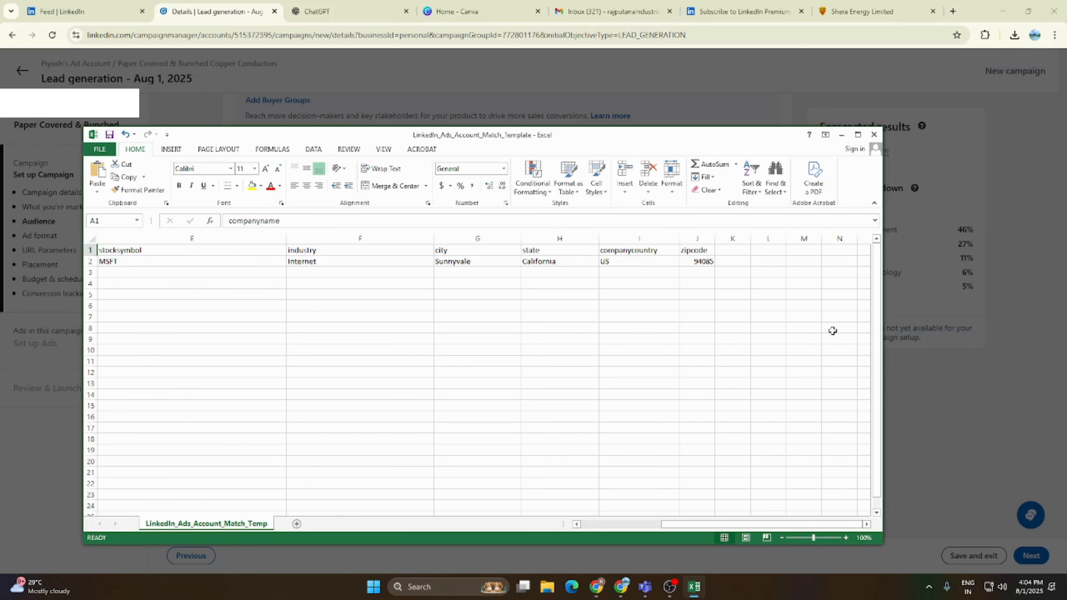
- Close the template, saving it as CSV in the Downloads folder over the existing file, and cancel the list upload
click(873, 135)
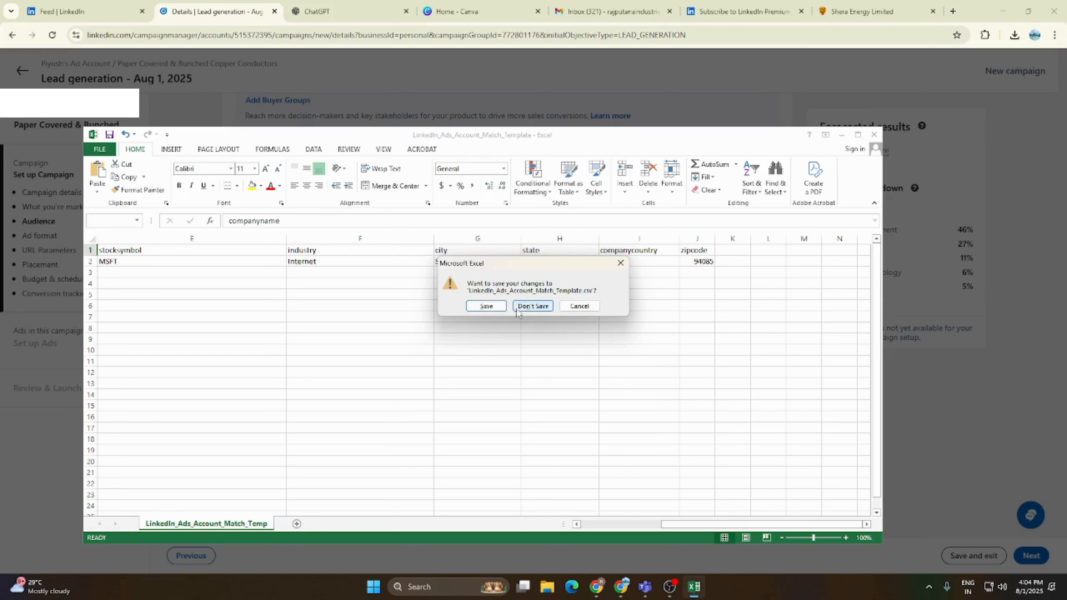
click(486, 305)
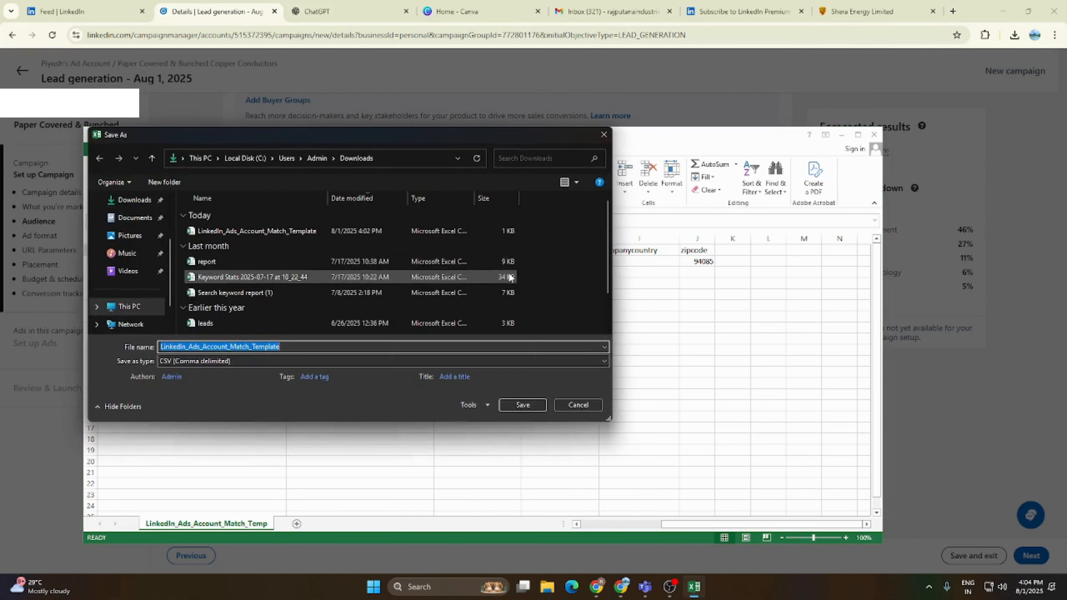
click(134, 217)
click(135, 200)
click(523, 404)
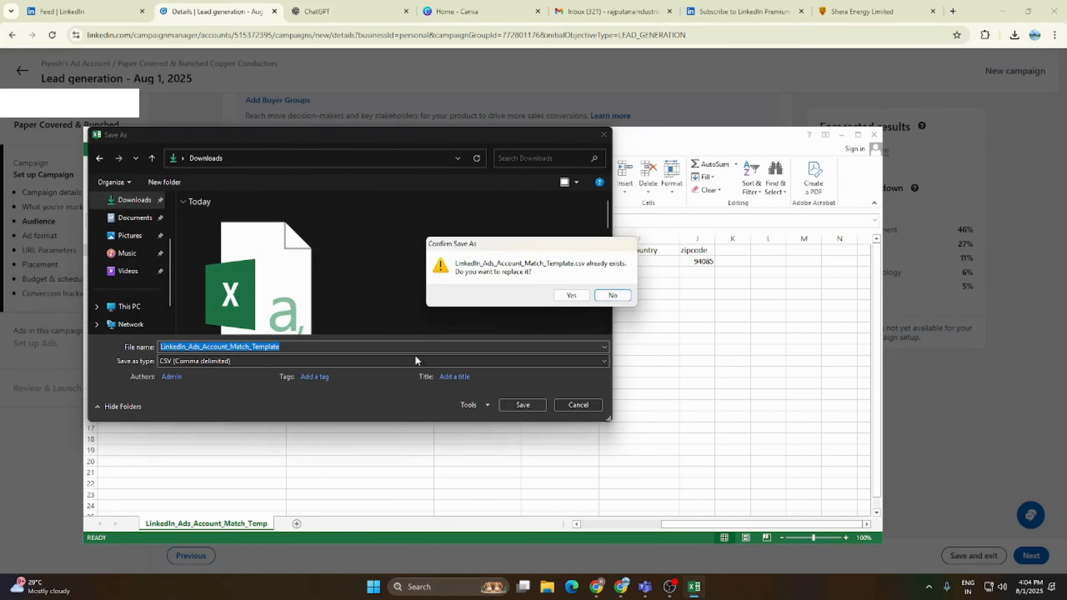
click(571, 296)
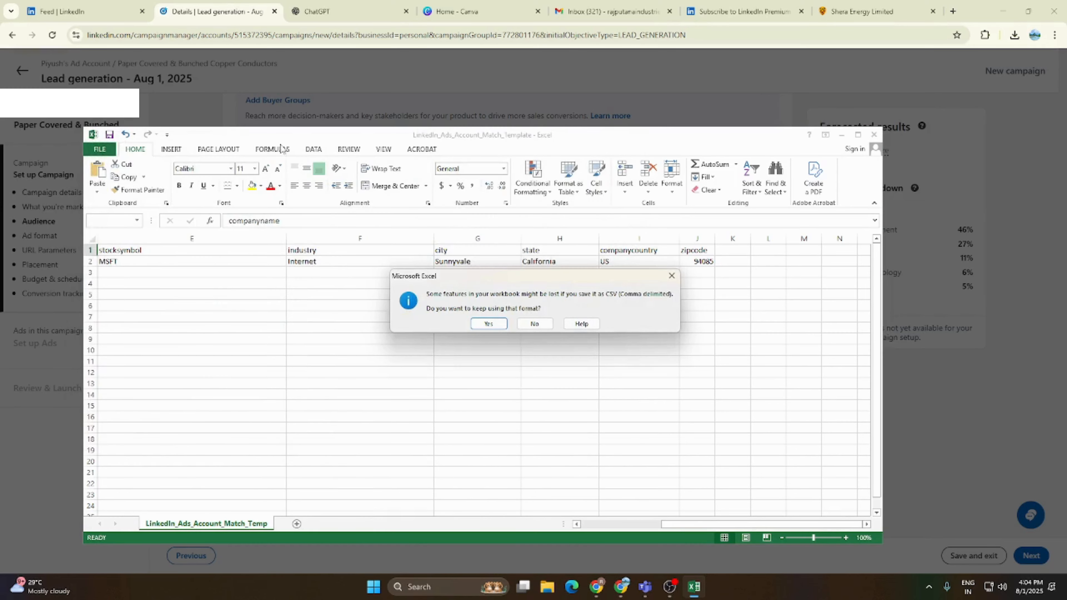
click(489, 324)
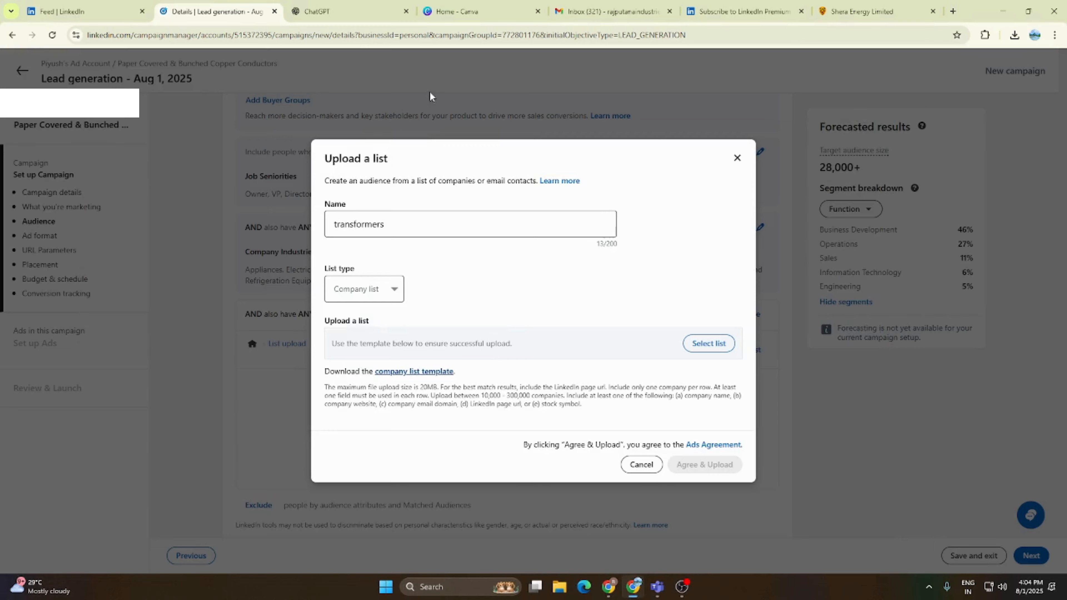
click(647, 464)
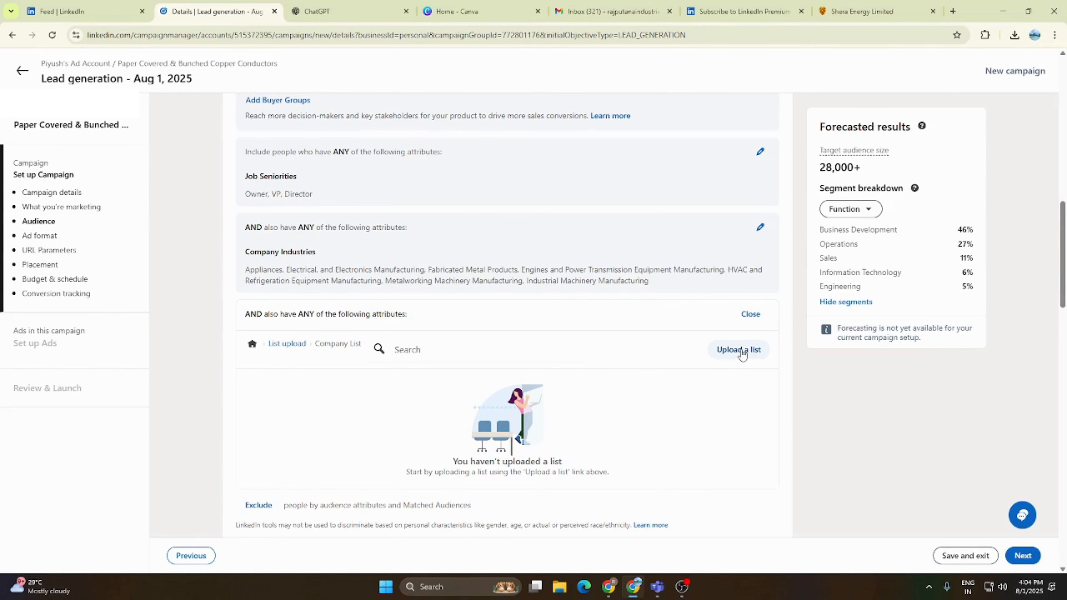
- Disable Audience Expansion for the campaign audience
scroll(742, 354, down, 2)
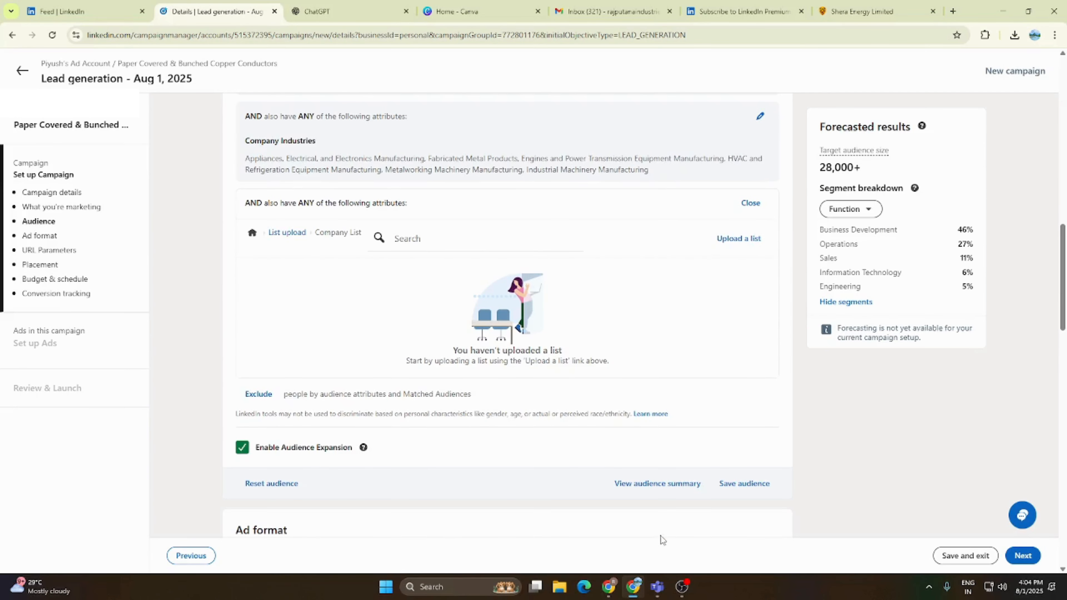
scroll(641, 479, down, 8)
scroll(644, 486, up, 2)
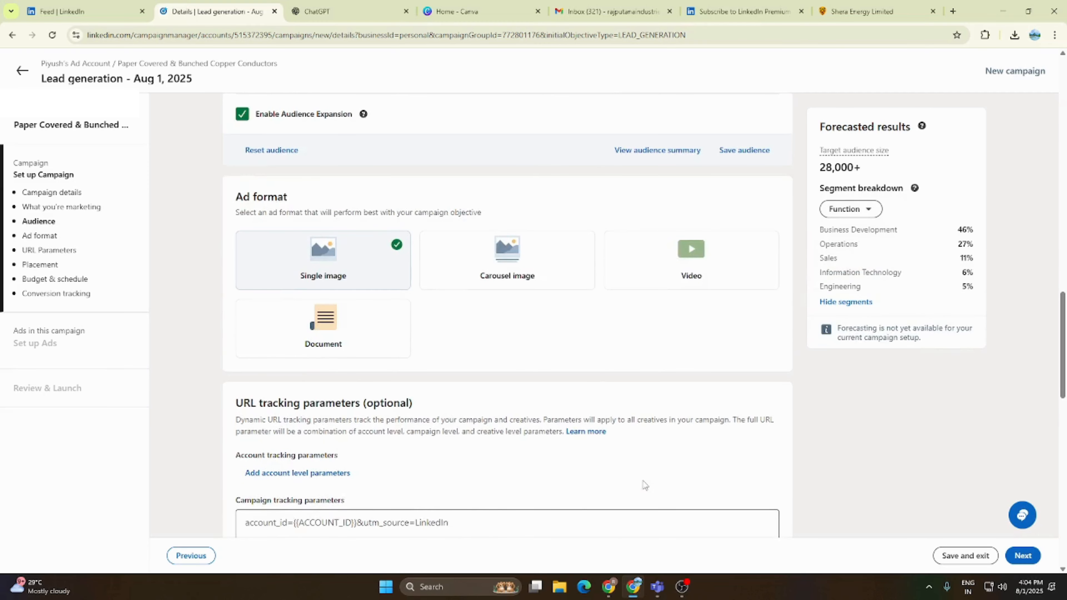
scroll(645, 485, up, 3)
click(242, 281)
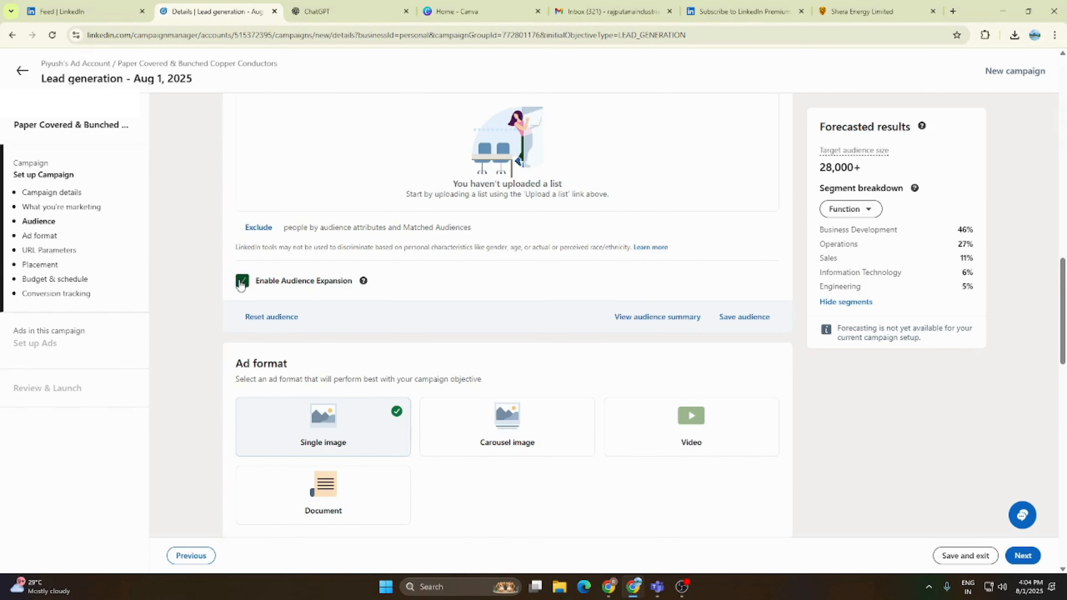
scroll(500, 314, up, 1)
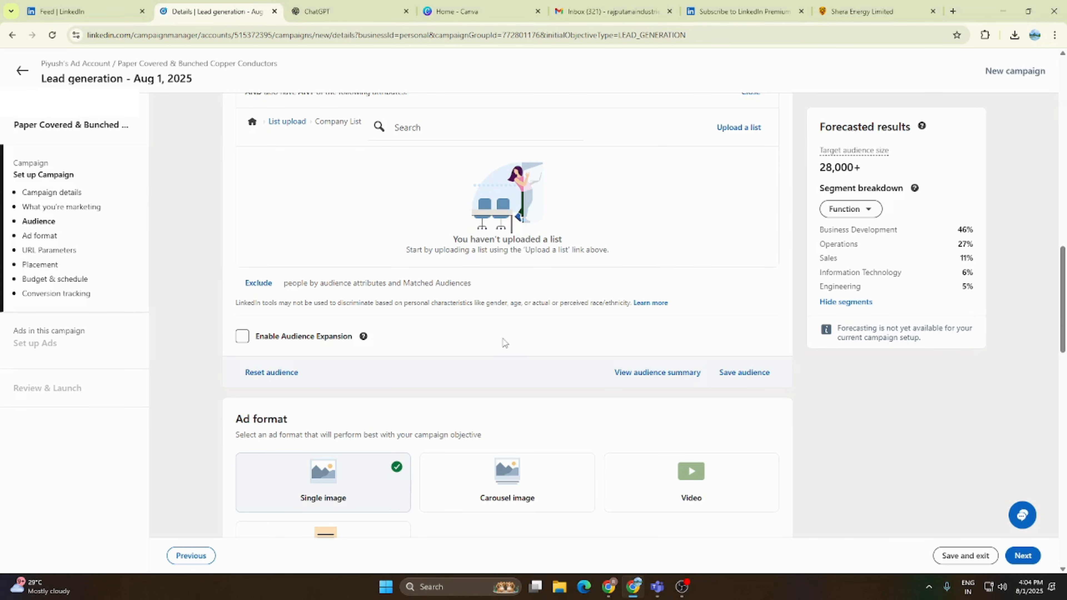
- Review the campaign's ad format, URL tracking parameters, placements, budget, bidding and conversion tracking settings
scroll(504, 343, down, 4)
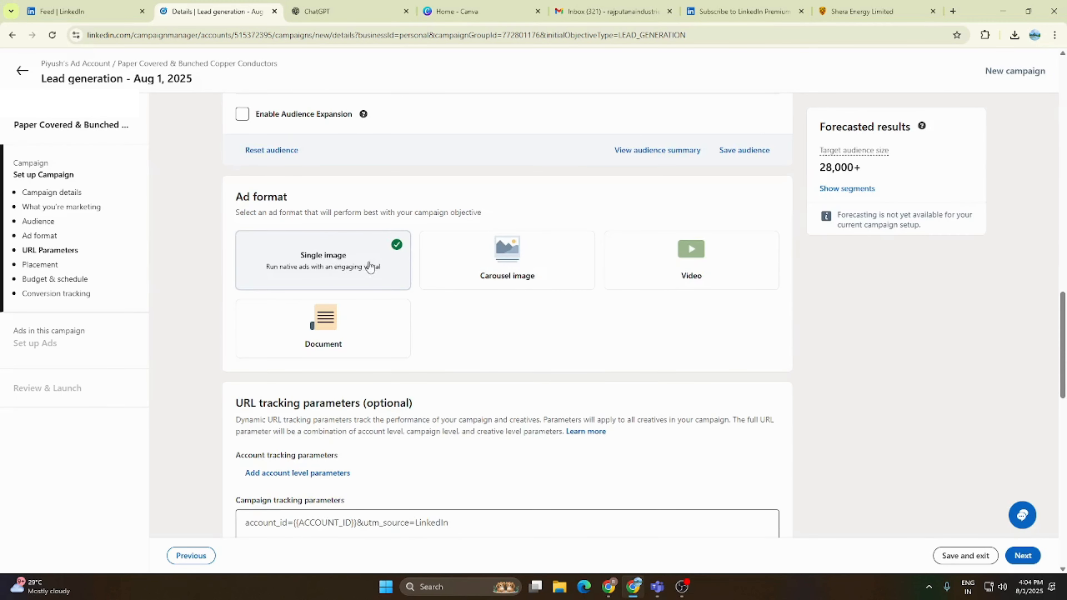
scroll(401, 407, down, 4)
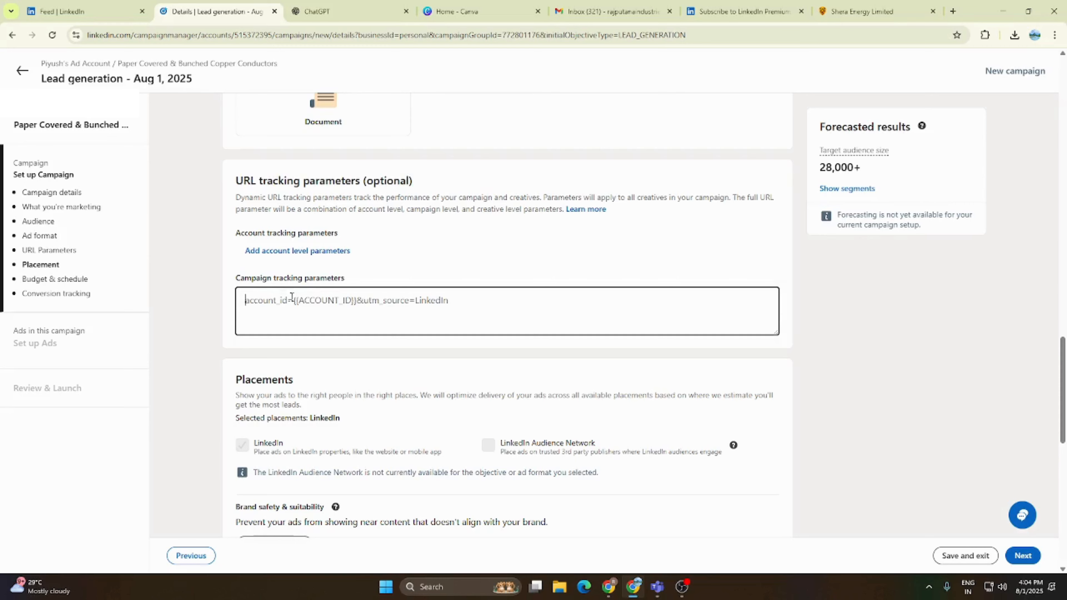
scroll(296, 290, down, 1)
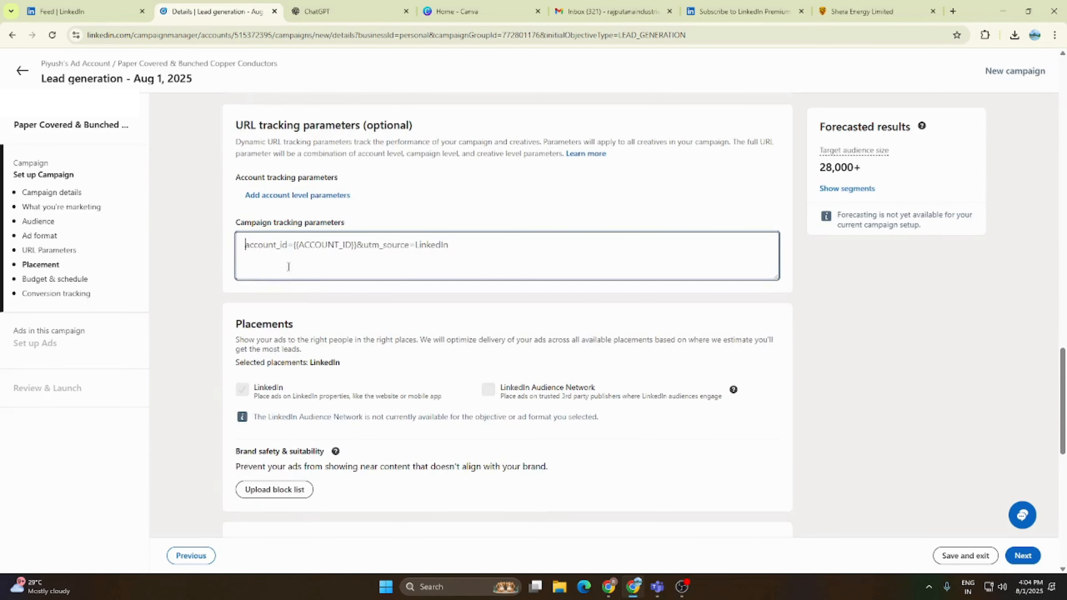
drag(271, 223, 345, 223)
drag(234, 227, 476, 236)
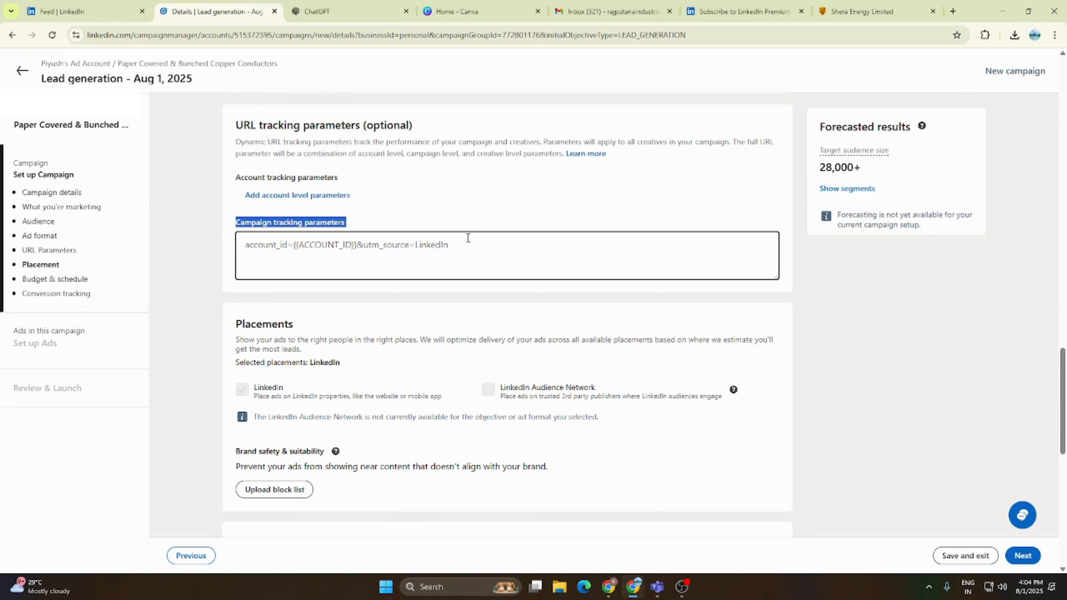
click(309, 250)
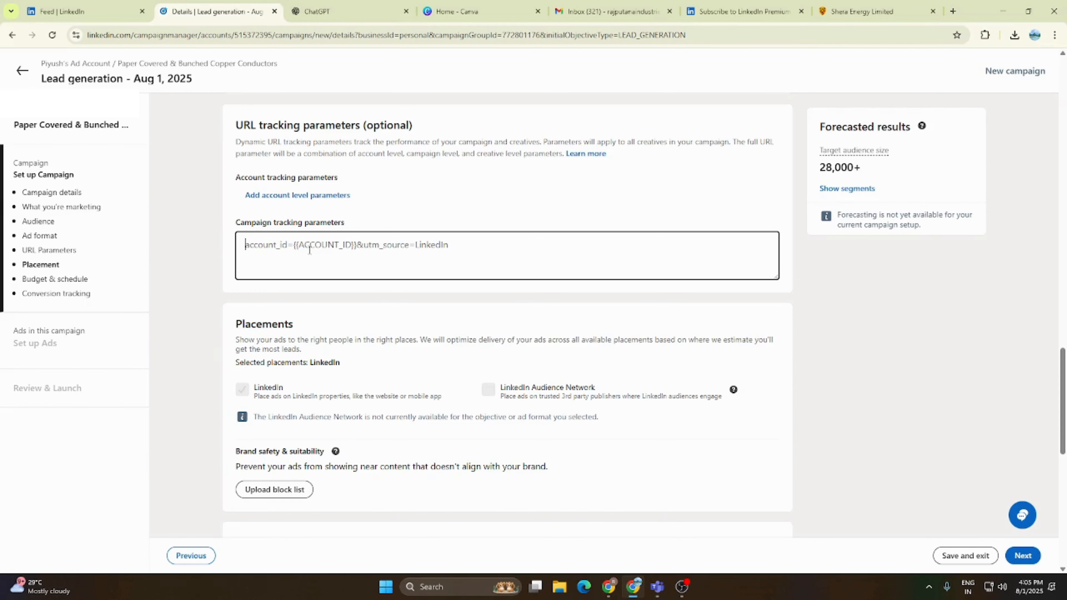
scroll(339, 474, down, 6)
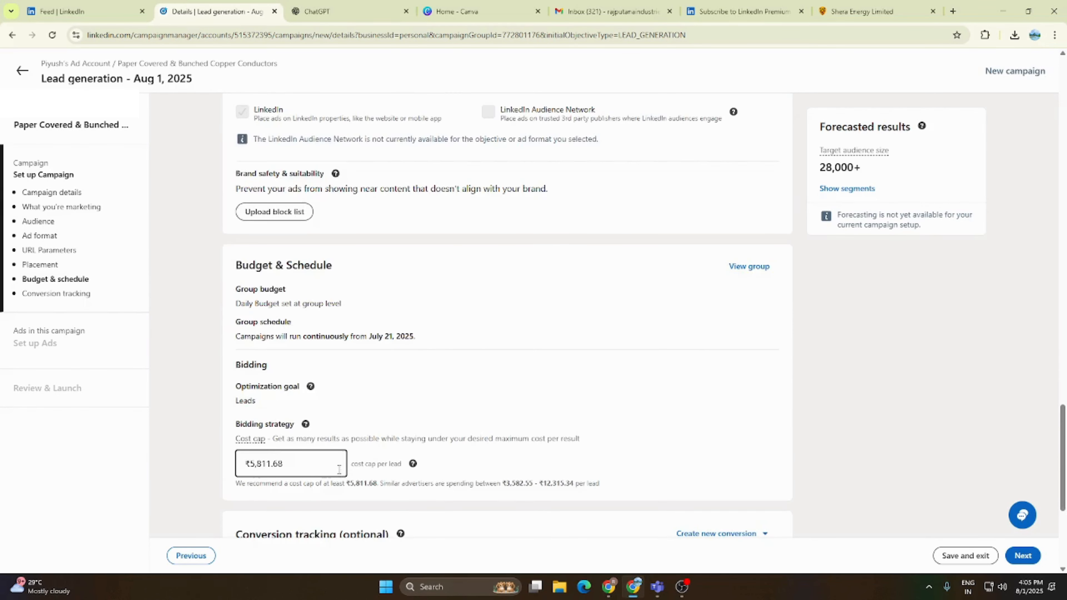
scroll(339, 472, up, 1)
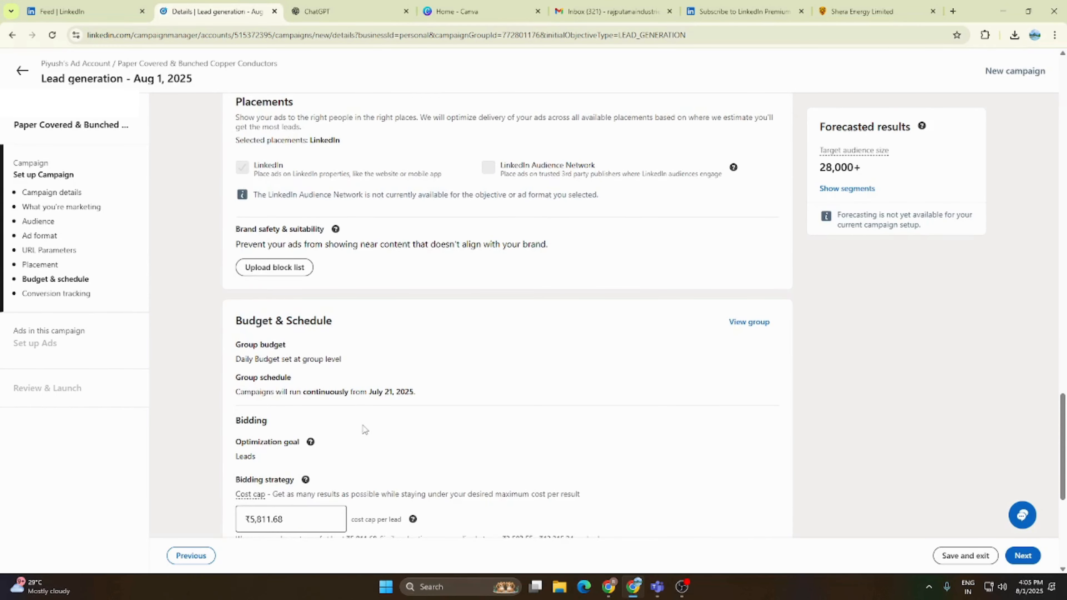
scroll(364, 428, down, 4)
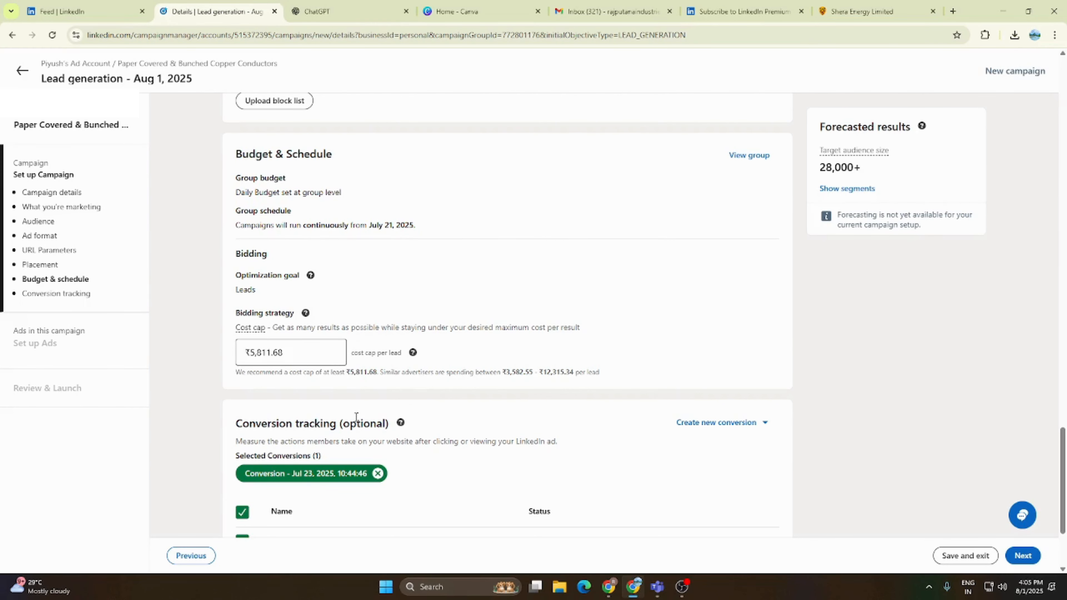
scroll(356, 416, down, 1)
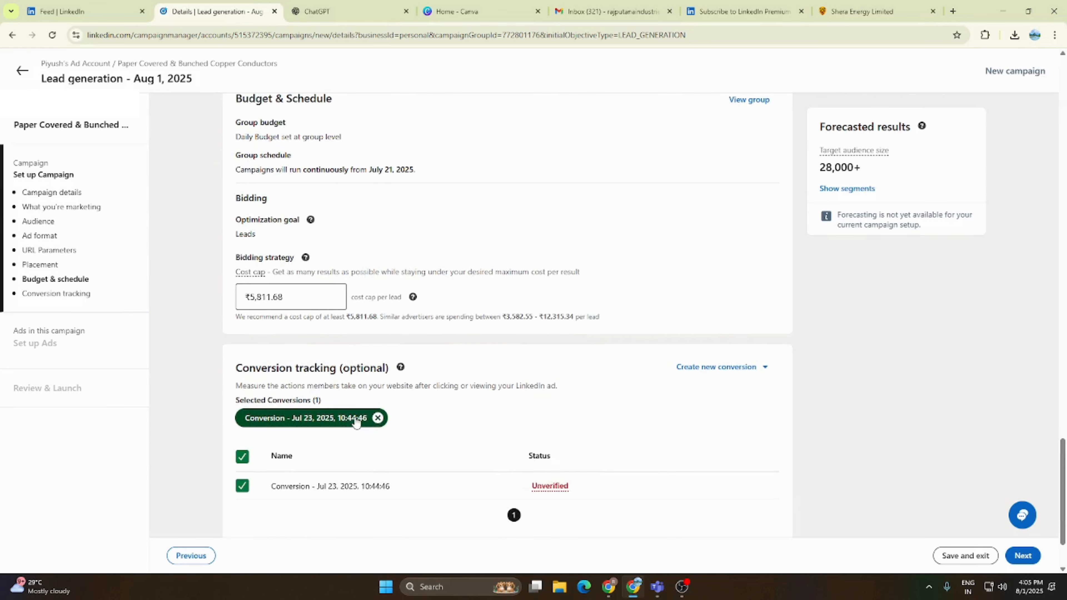
scroll(356, 421, down, 1)
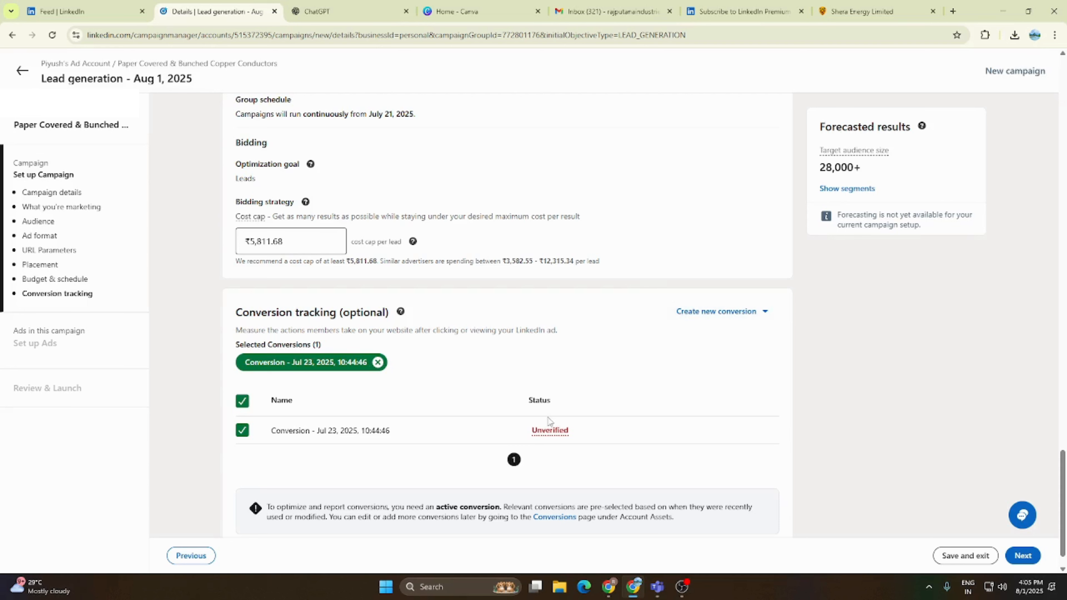
- Save the campaign and exit its setup, and open Signals manager in the Data section
click(966, 555)
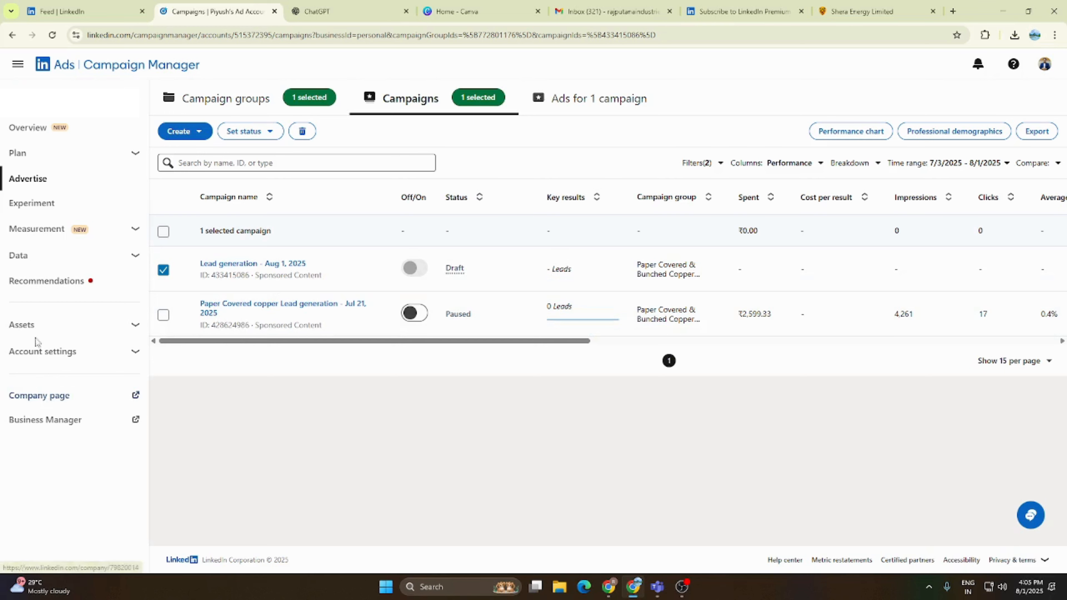
click(30, 256)
click(39, 282)
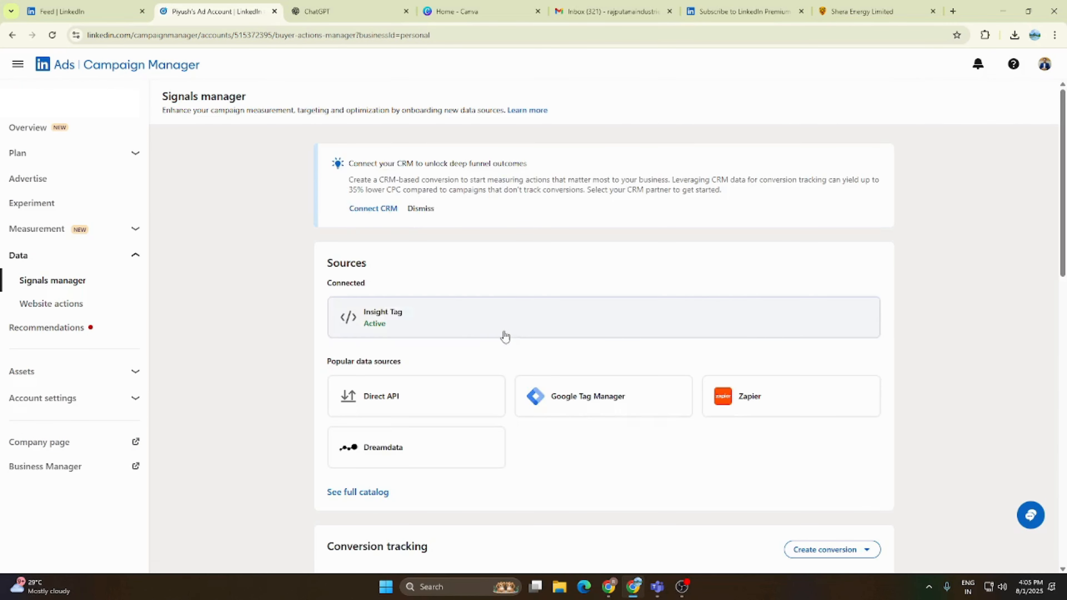
- Review the sources in Signals manager, open Google Tag Manager and start creating a conversion from it
scroll(504, 336, down, 3)
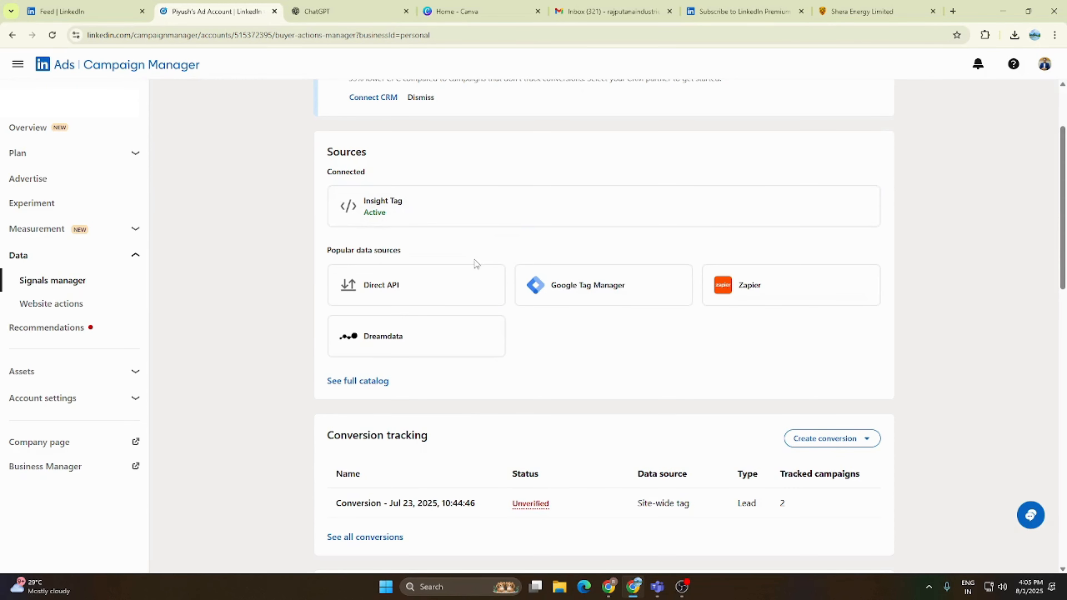
scroll(475, 265, down, 2)
scroll(475, 265, down, 1)
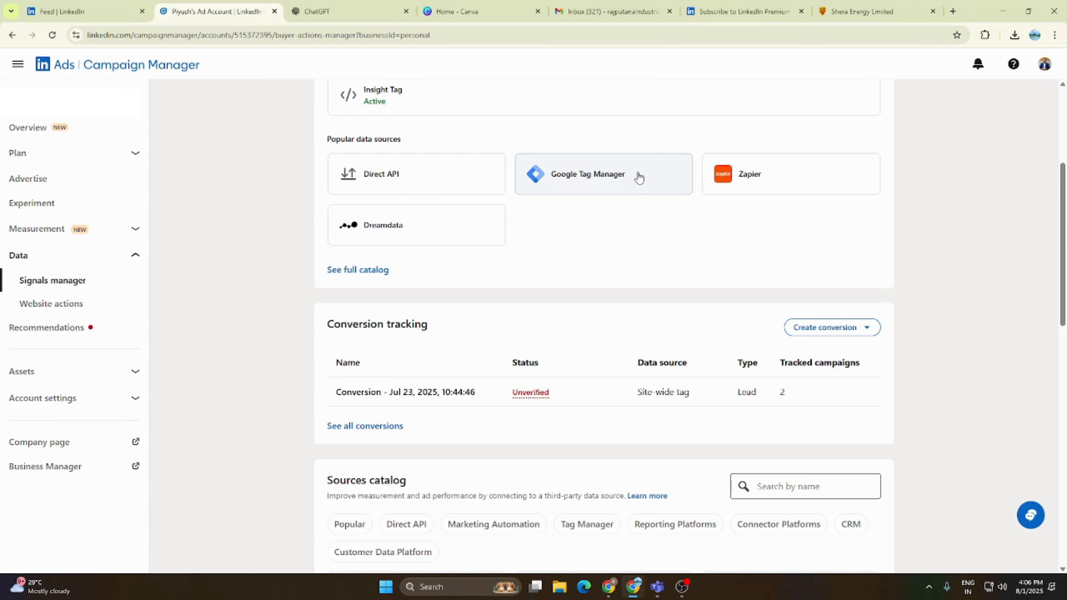
click(607, 177)
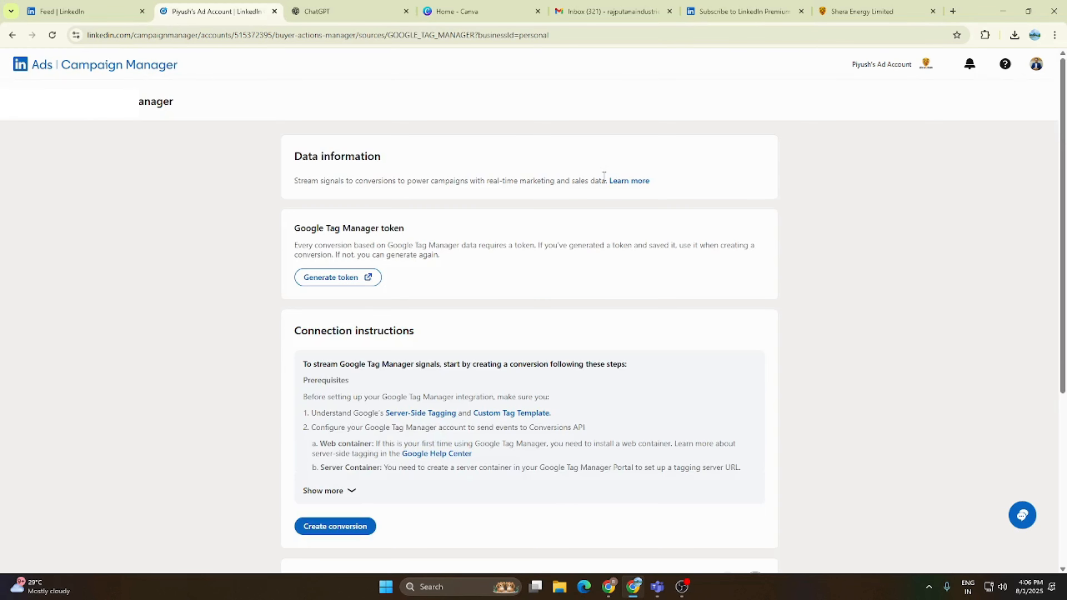
scroll(353, 311, down, 5)
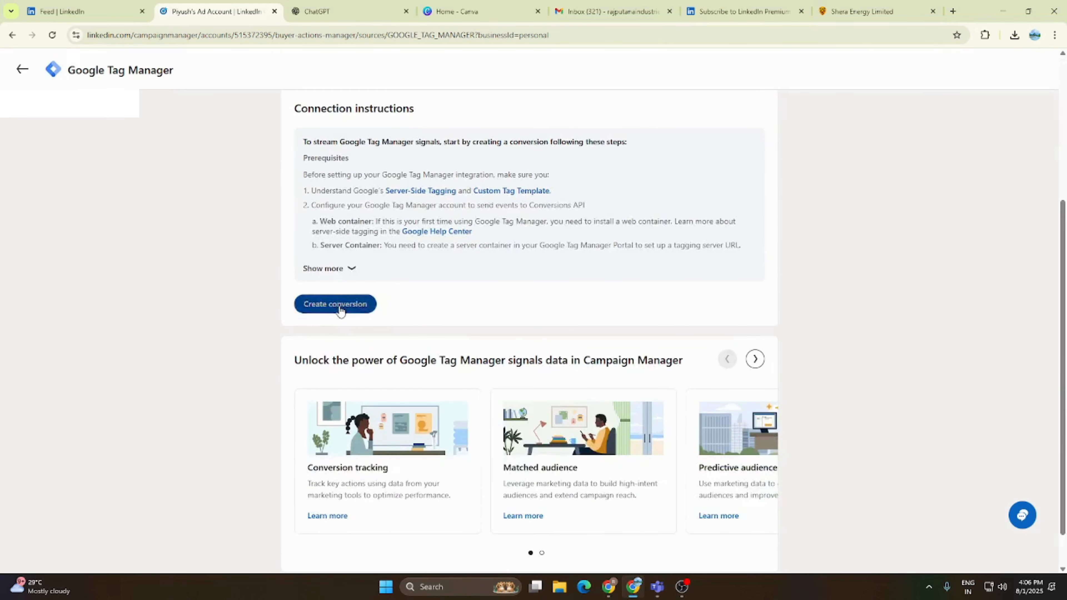
click(341, 306)
scroll(564, 372, down, 2)
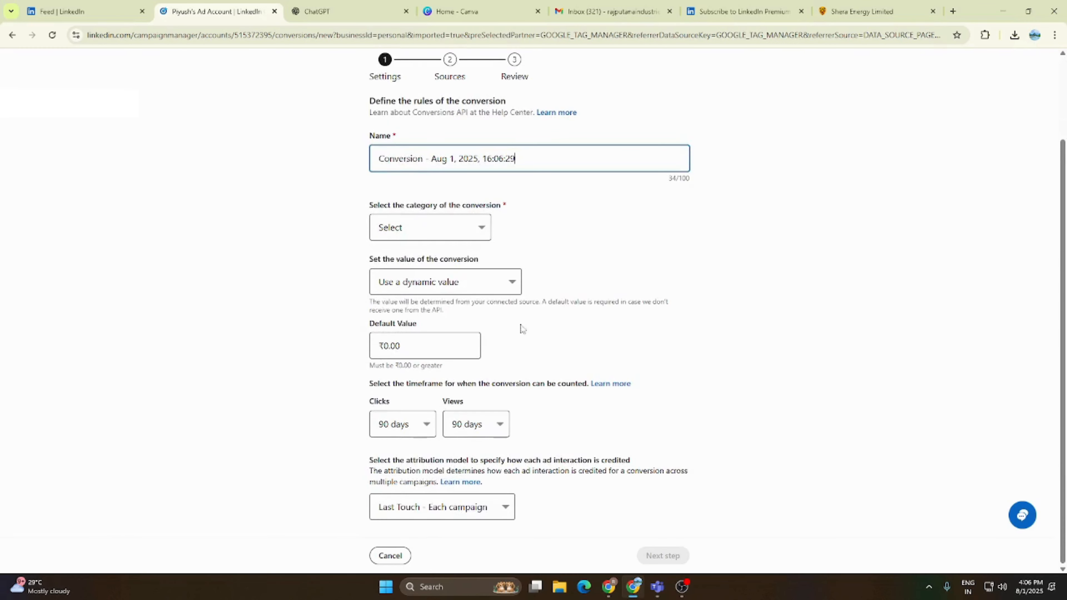
- Set the conversion category to Qualified Lead with a dynamic value and a default value of ₹1.00, and proceed to the data sources
click(422, 231)
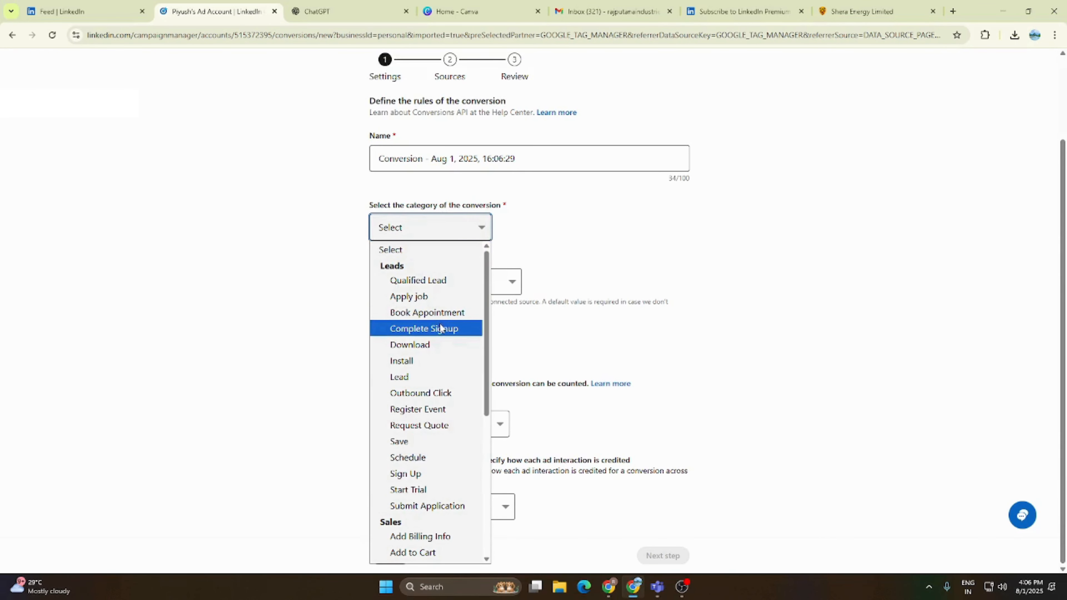
click(435, 286)
click(440, 293)
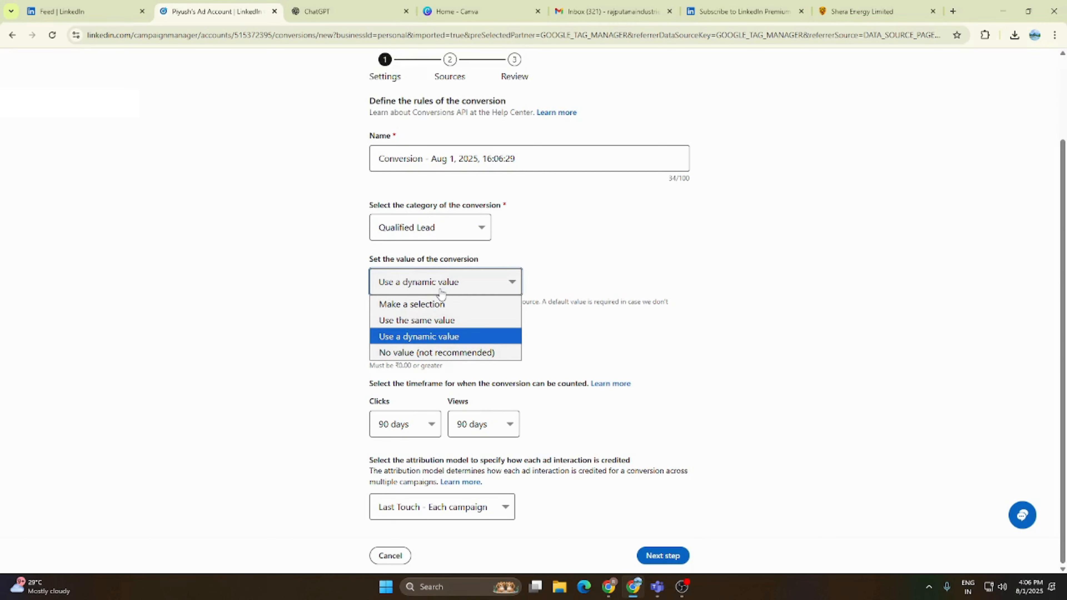
click(440, 292)
click(407, 349)
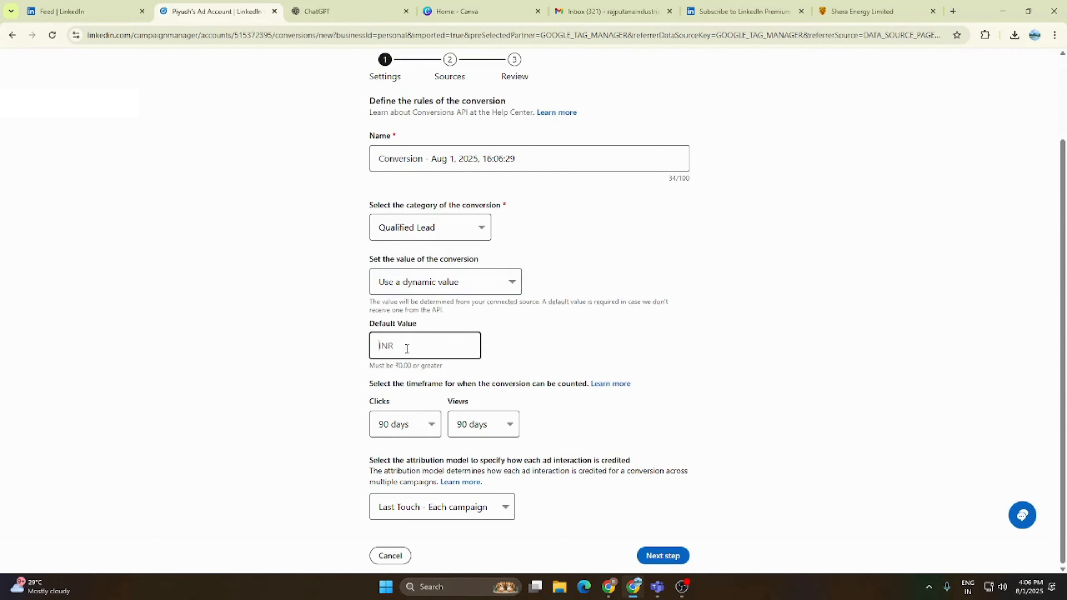
text(1)
click(336, 369)
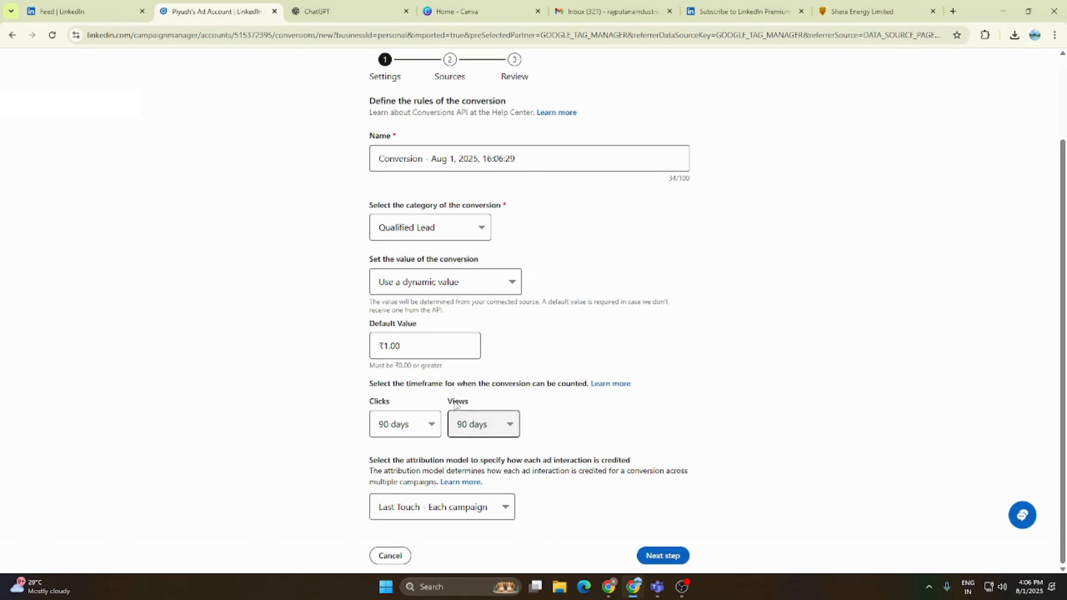
click(433, 347)
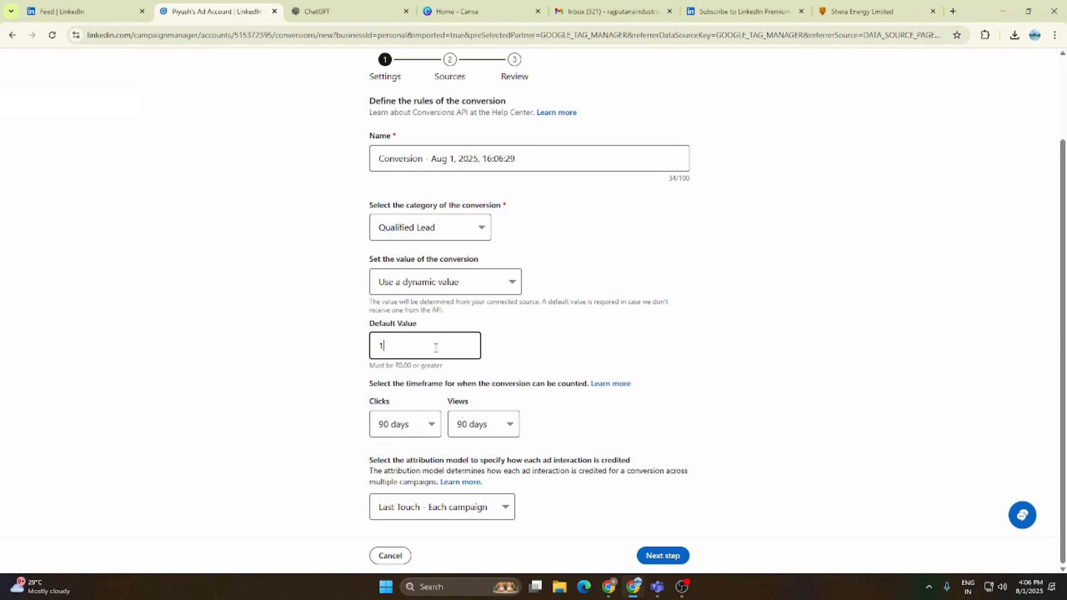
click(668, 557)
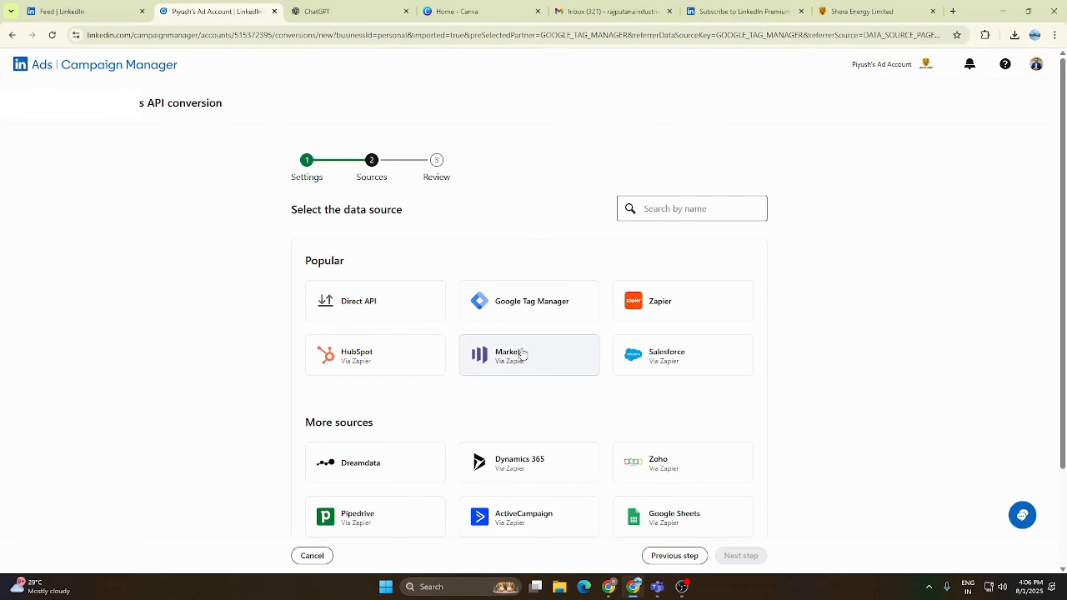
- Try to connect Google Tag Manager as the conversion's data source with the company's Google account, and cancel the connection
scroll(522, 354, down, 3)
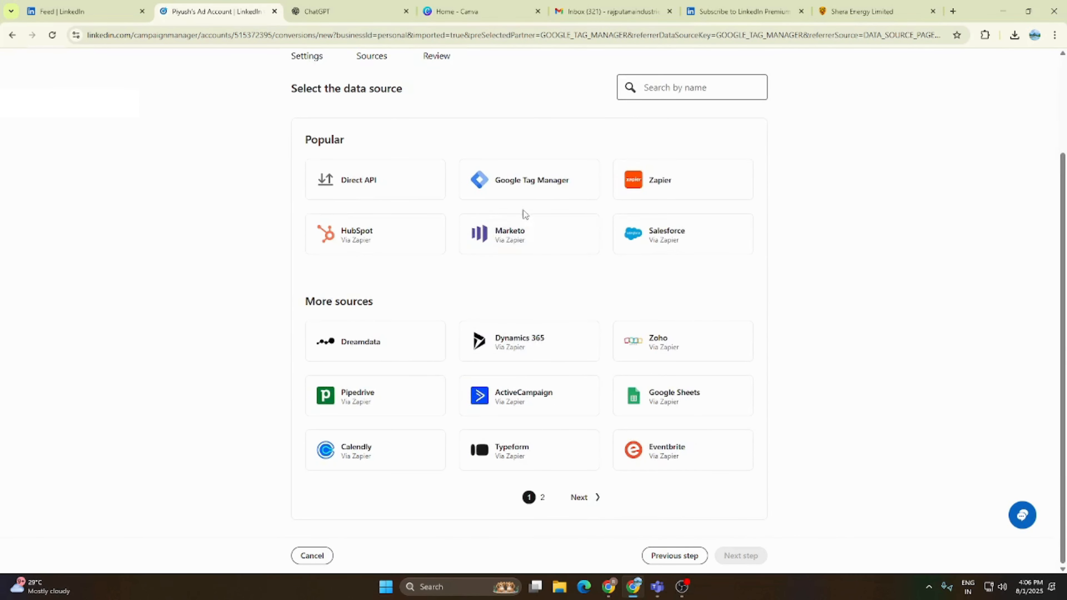
click(522, 190)
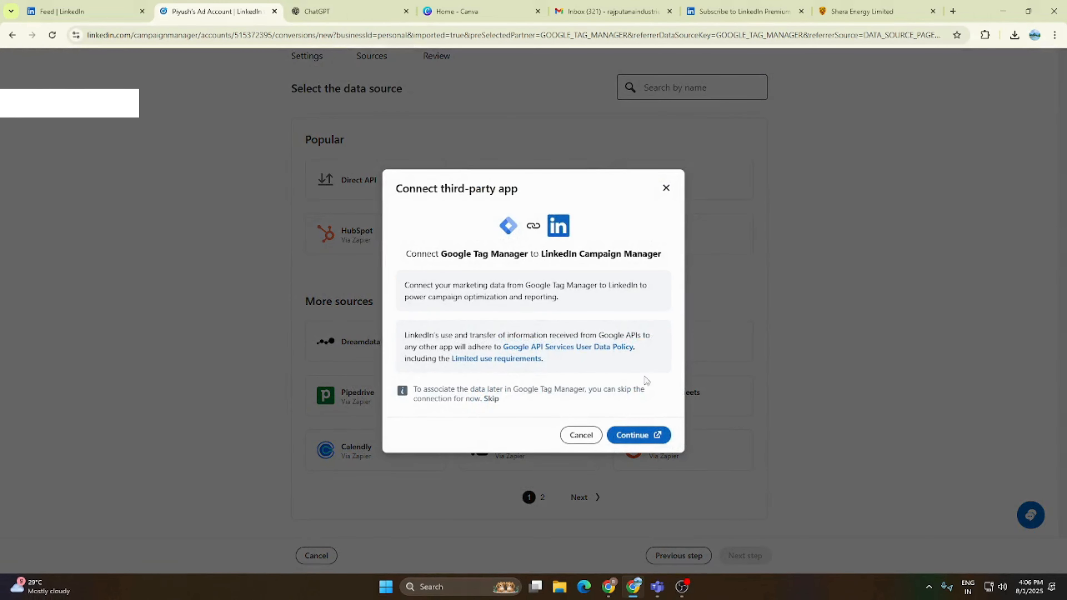
click(637, 436)
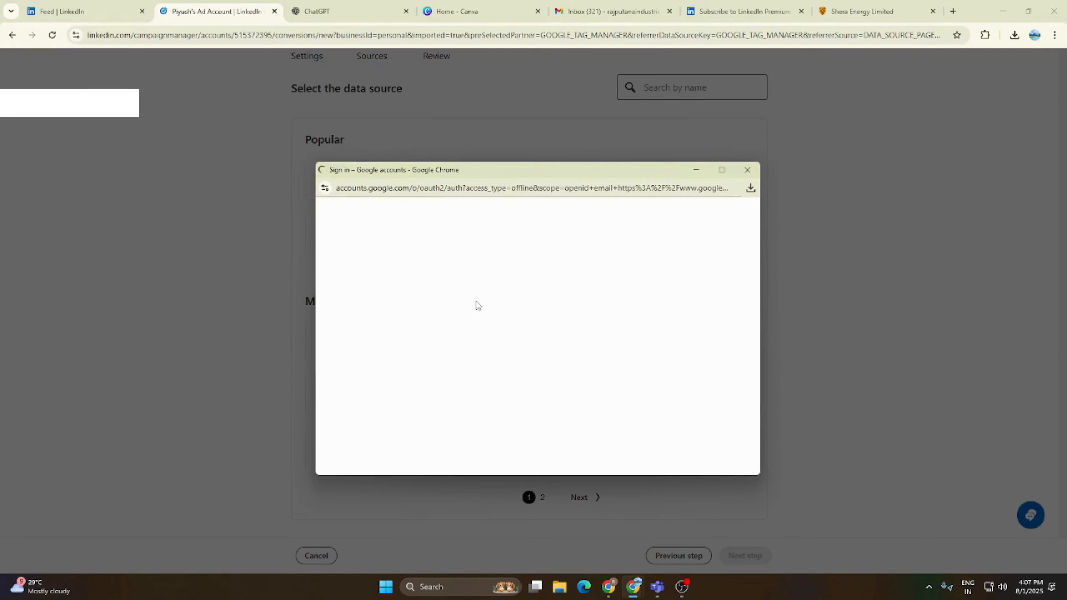
click(621, 316)
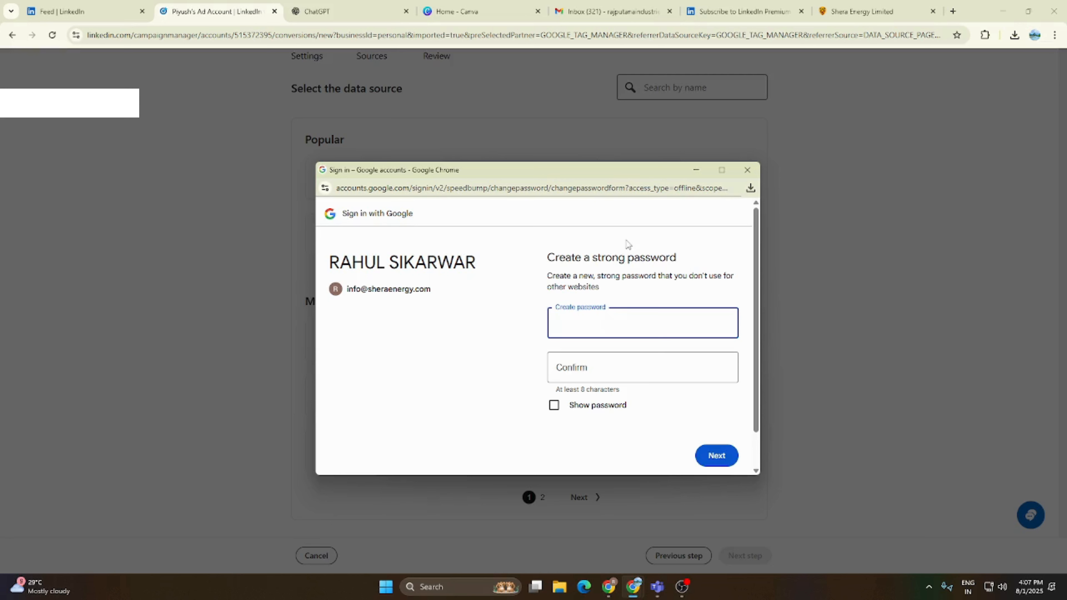
click(747, 170)
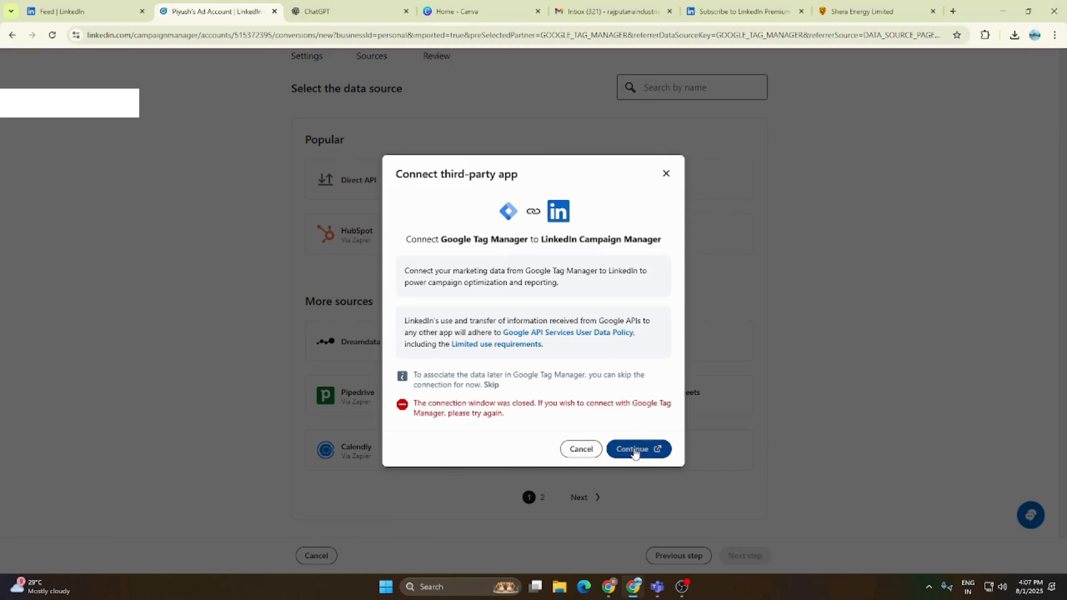
click(636, 449)
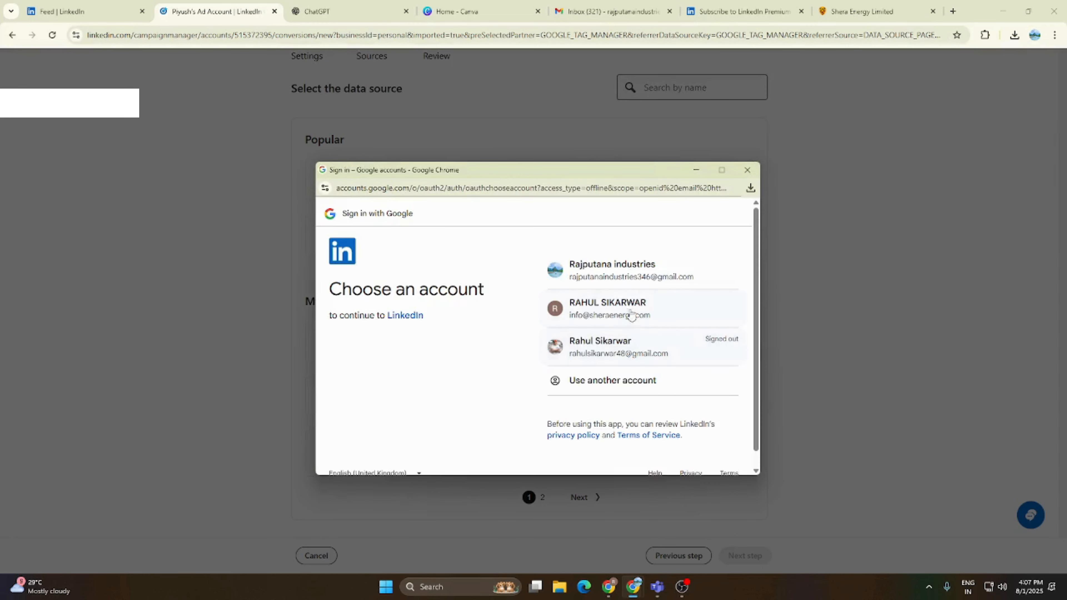
click(632, 309)
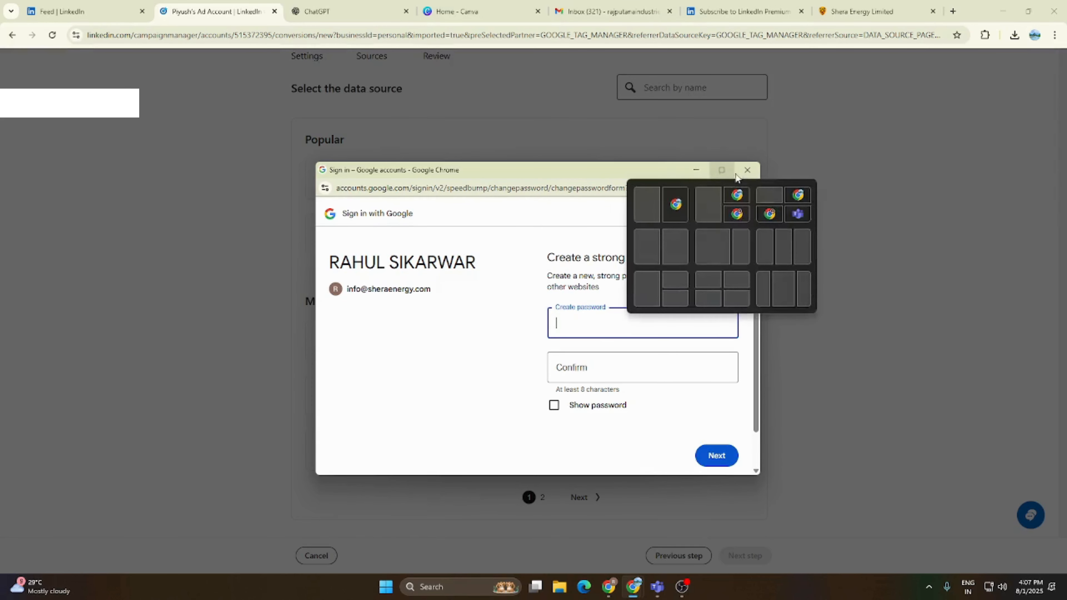
click(747, 170)
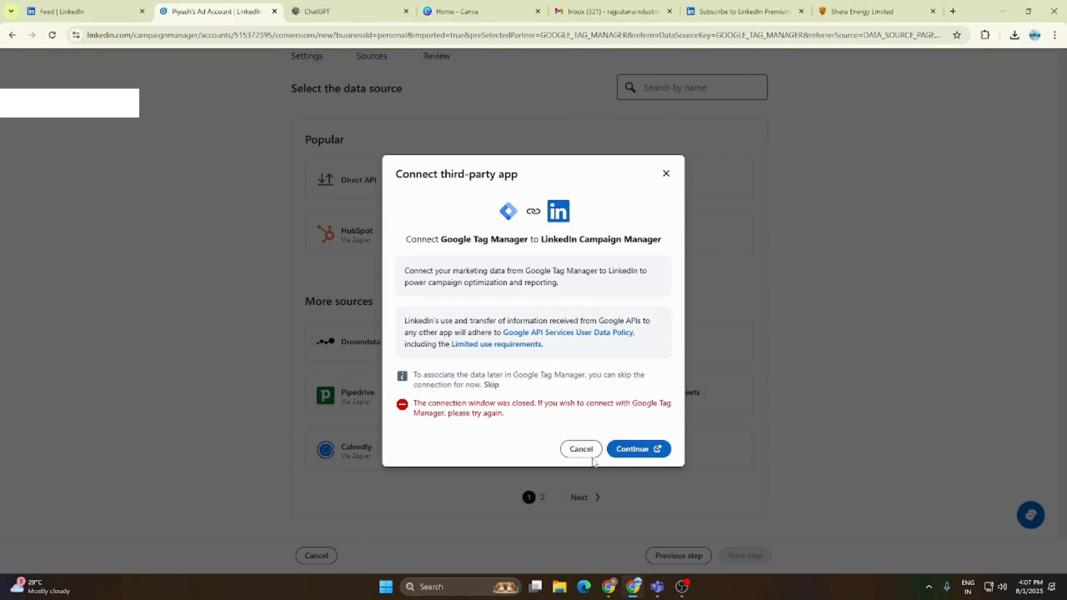
click(581, 449)
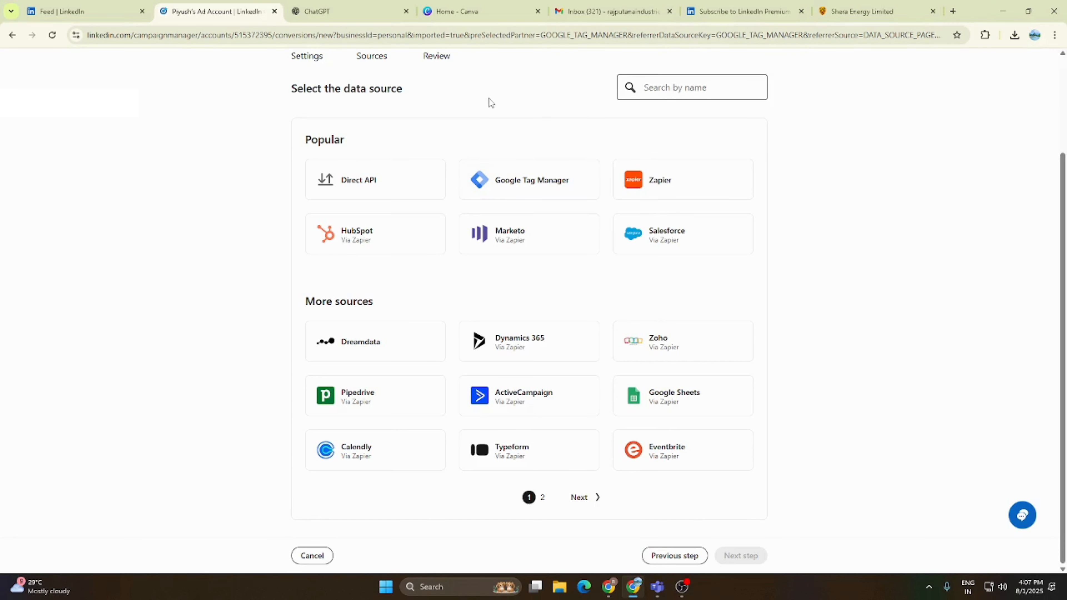
- Leave the conversion setup without choosing a data source and return to Signals manager
scroll(331, 131, up, 3)
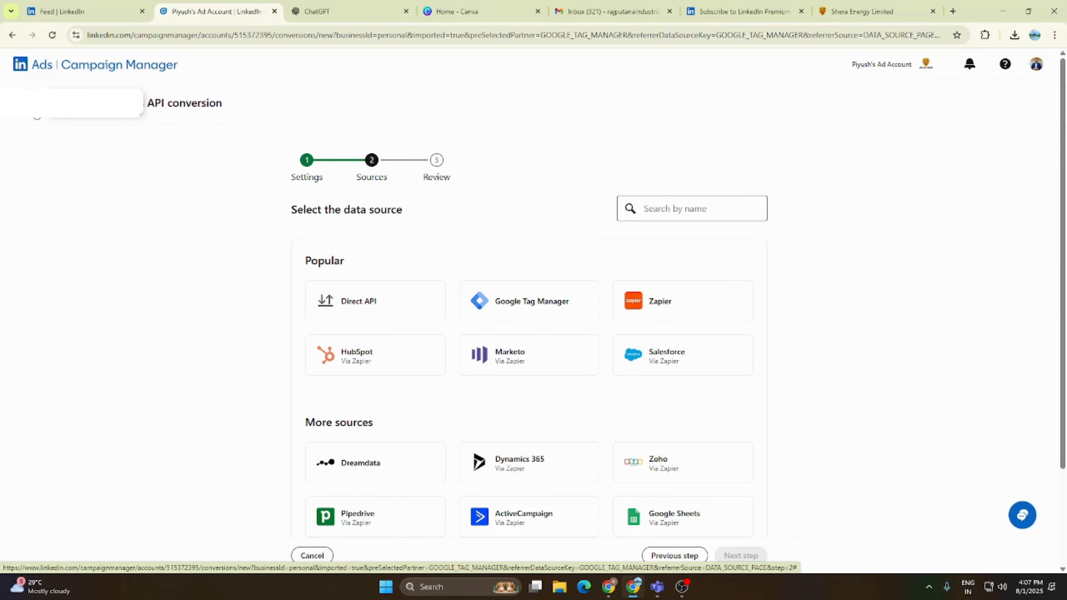
scroll(133, 172, down, 3)
scroll(120, 148, up, 3)
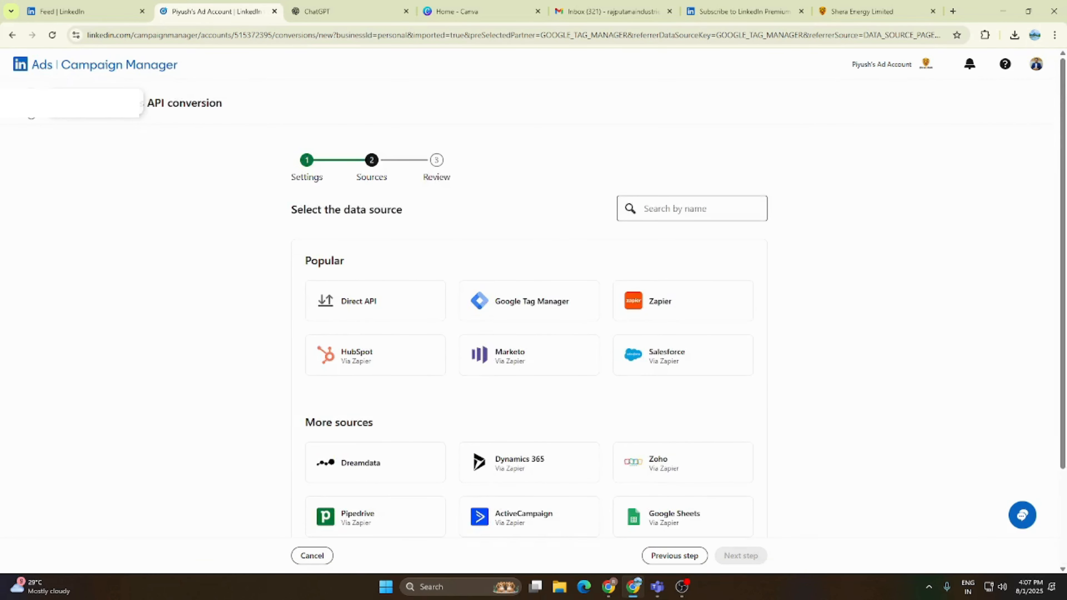
click(33, 104)
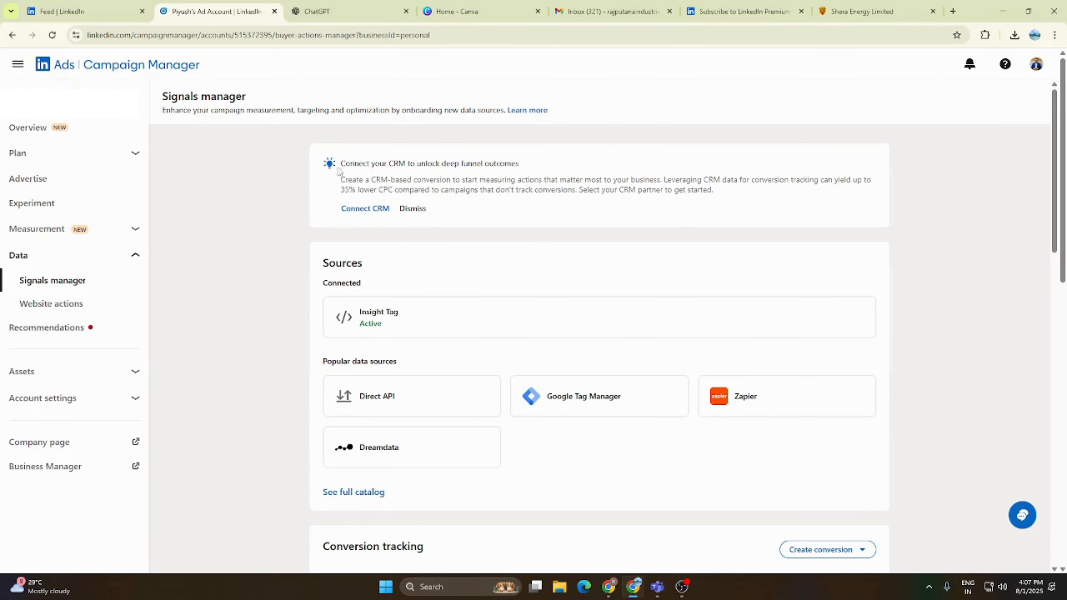
- Open the ad account's Overview and examine the campaign performance section with its draft campaigns
click(38, 179)
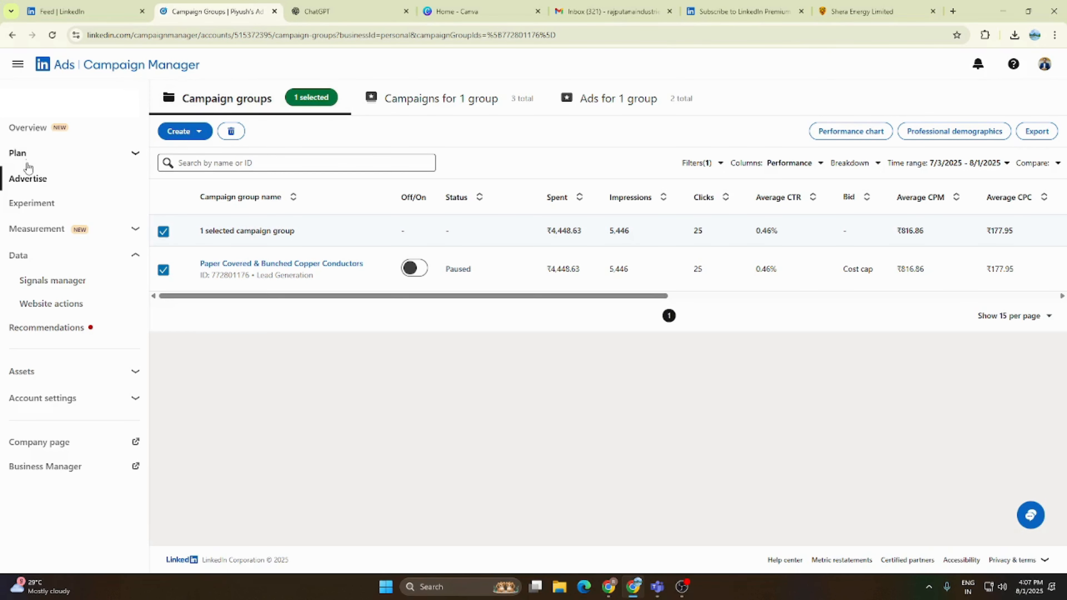
click(28, 127)
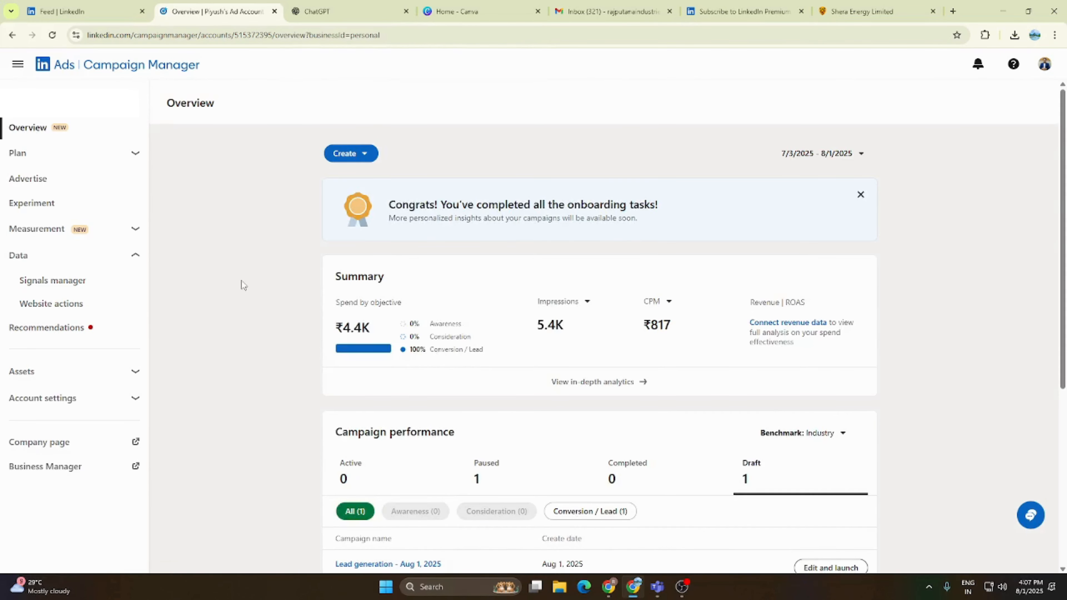
scroll(242, 284, down, 6)
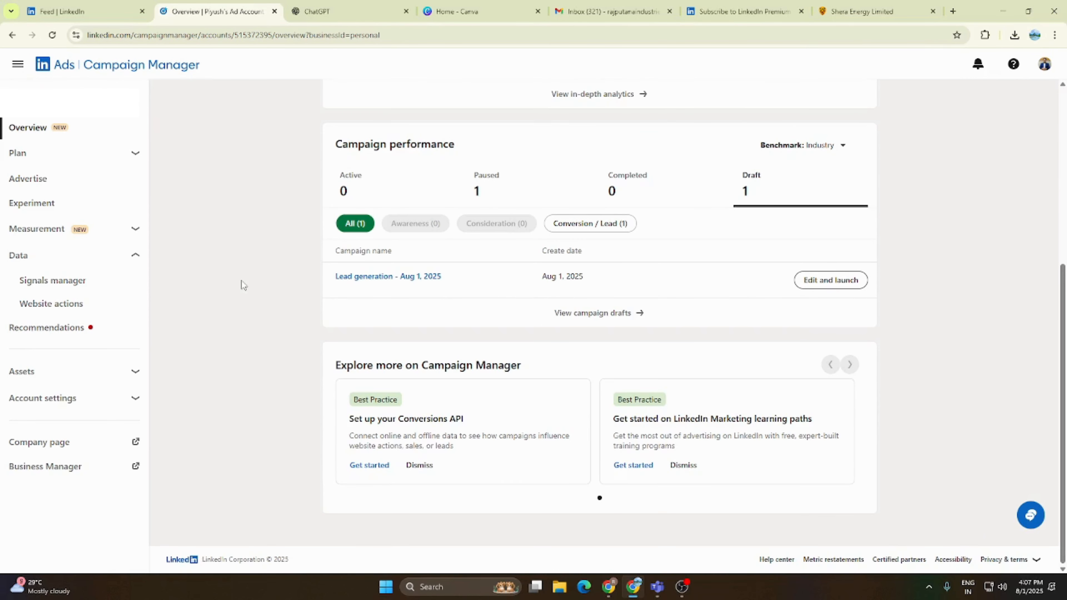